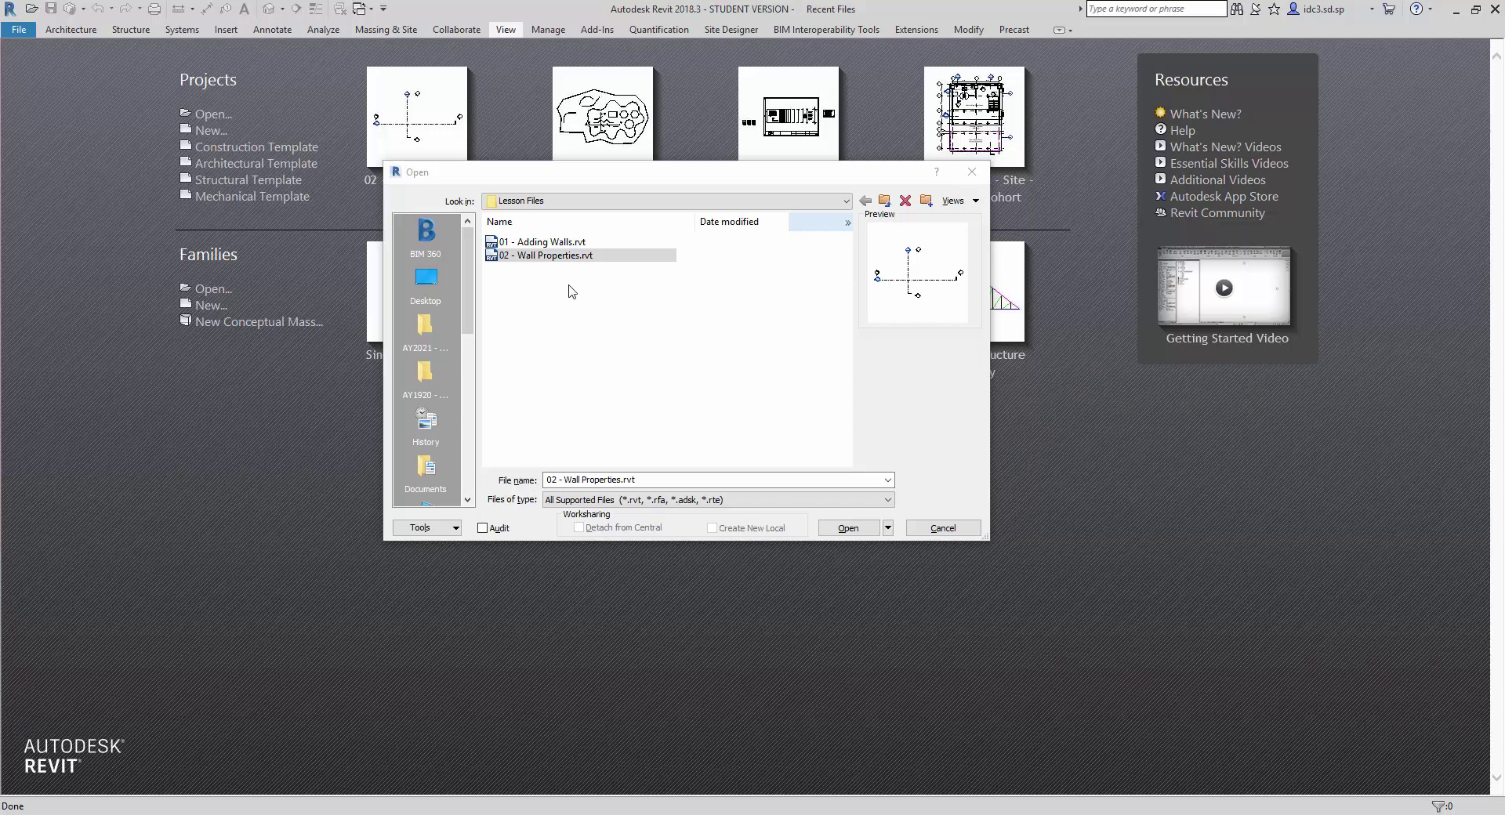
Step: Open the 02 - Wall Properties project and check the available wall kinds
double_click(563, 257)
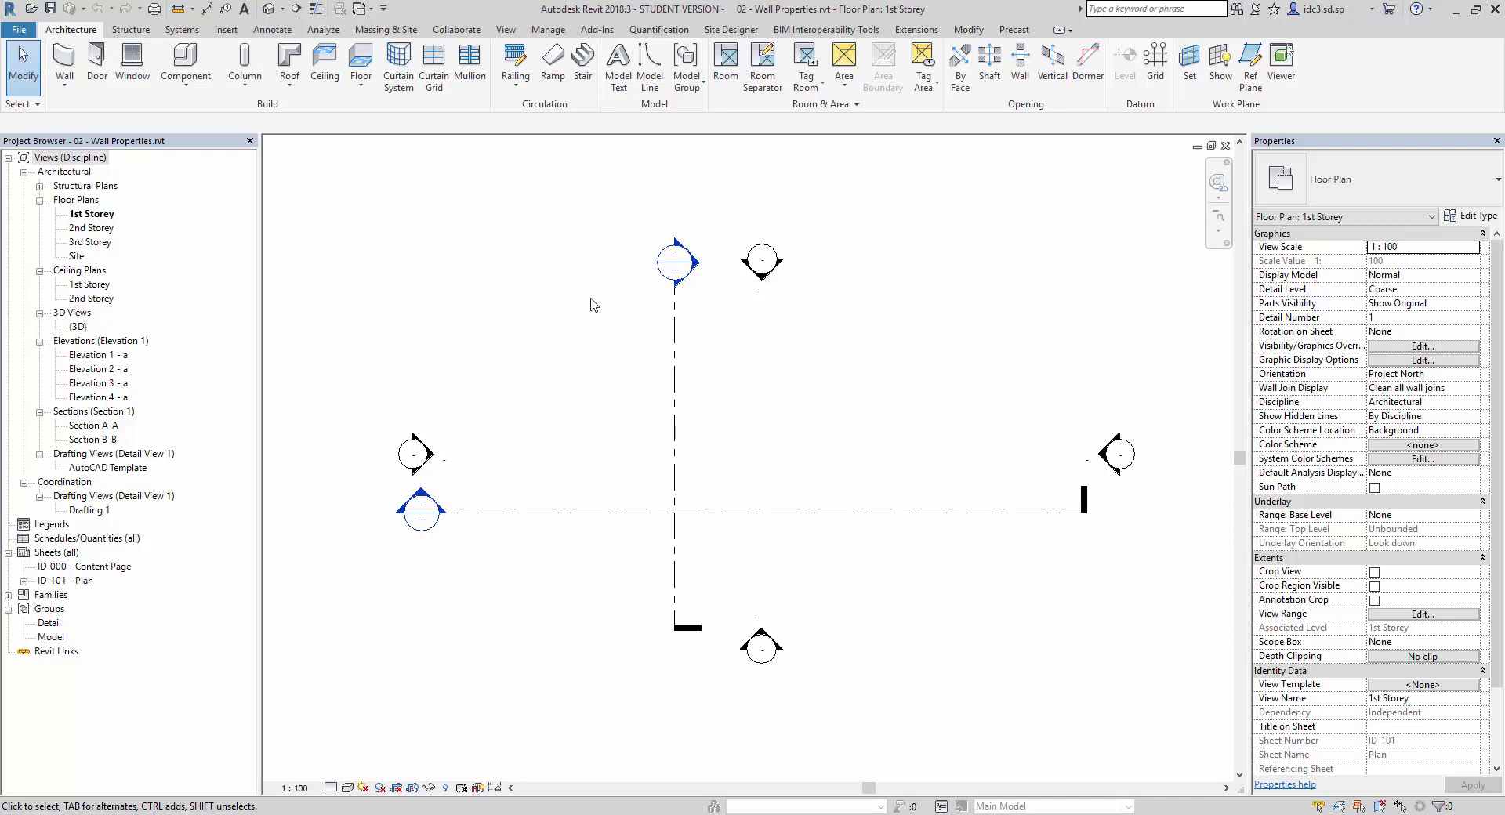
click(65, 87)
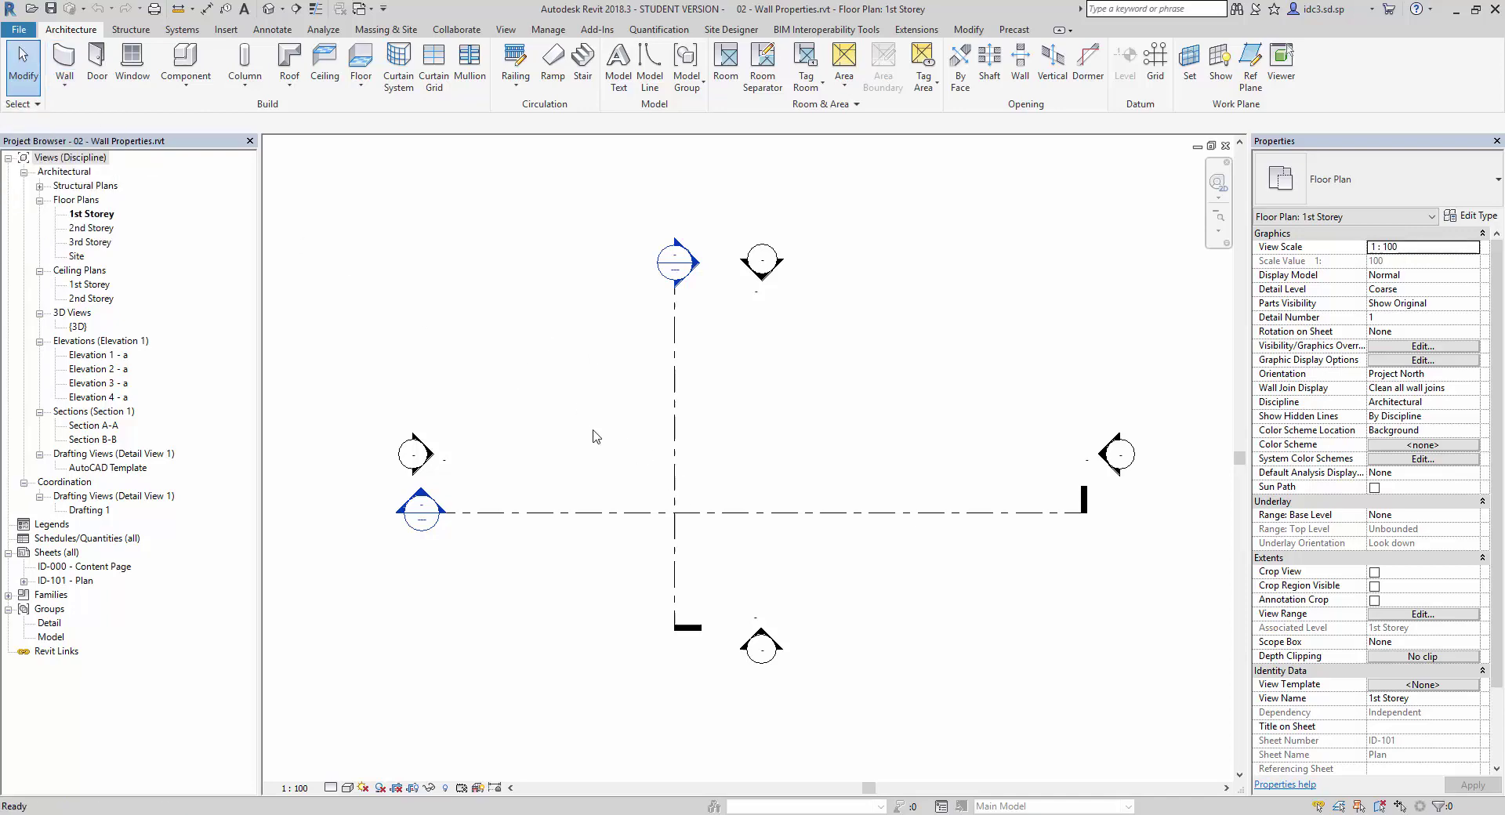
Step: Start the WA wall tool with 200mm Brick Wall + 20mm Plaster, 1st Storey to 2nd Storey
key(w)
key(a)
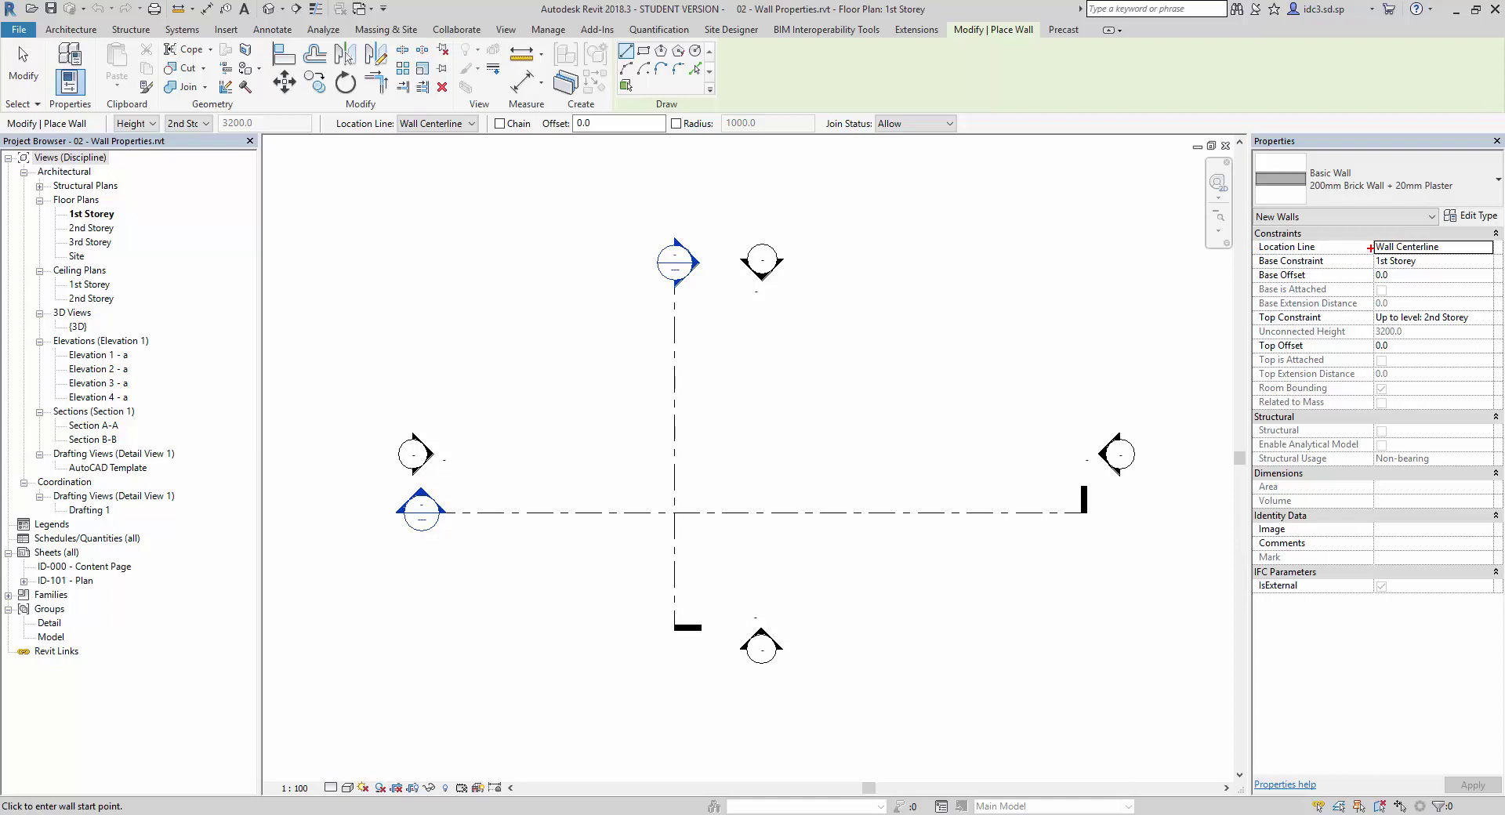
drag(1371, 248, 1456, 289)
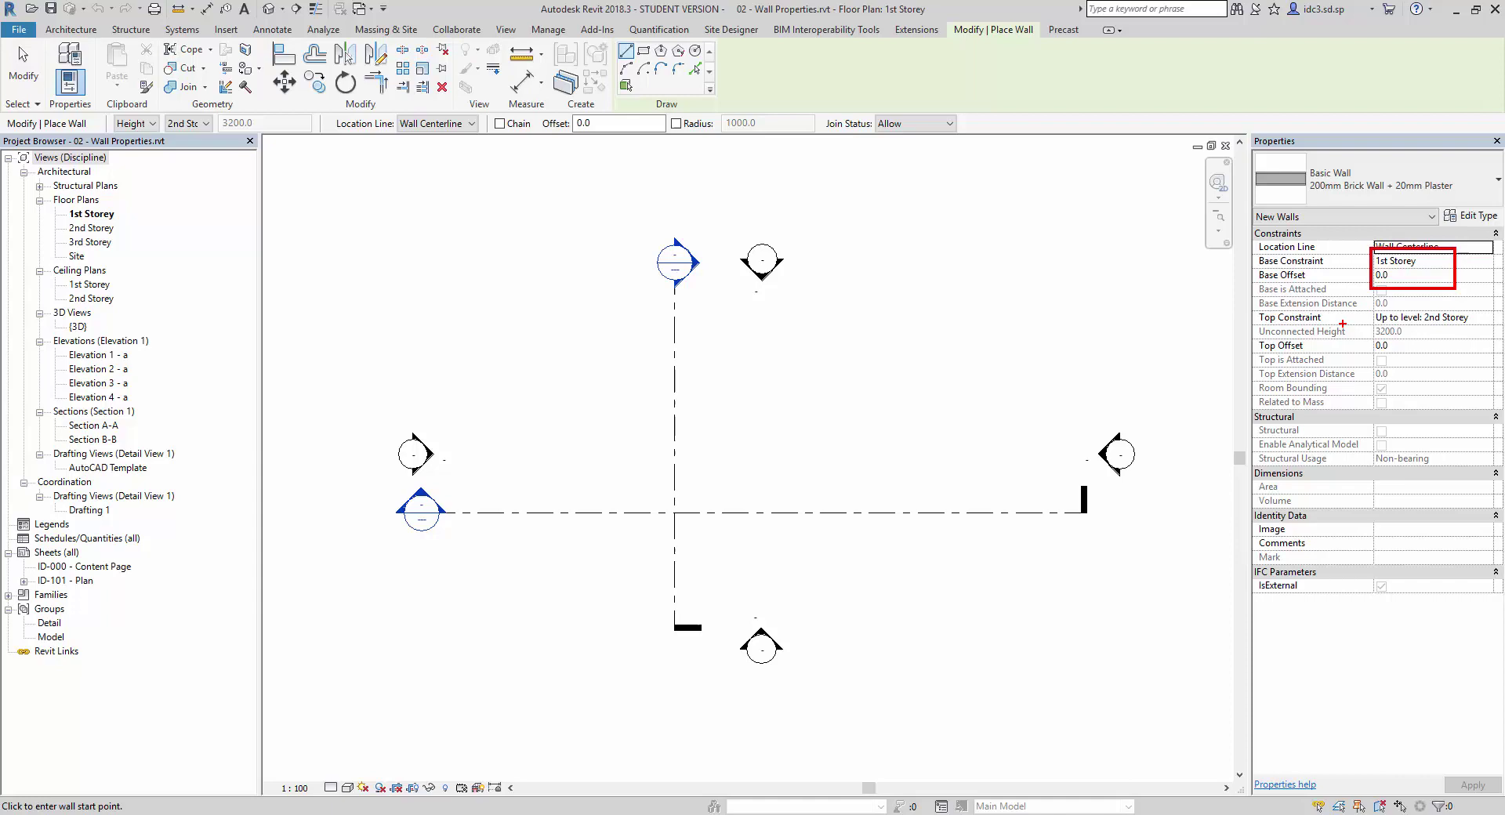
drag(1368, 303, 1484, 332)
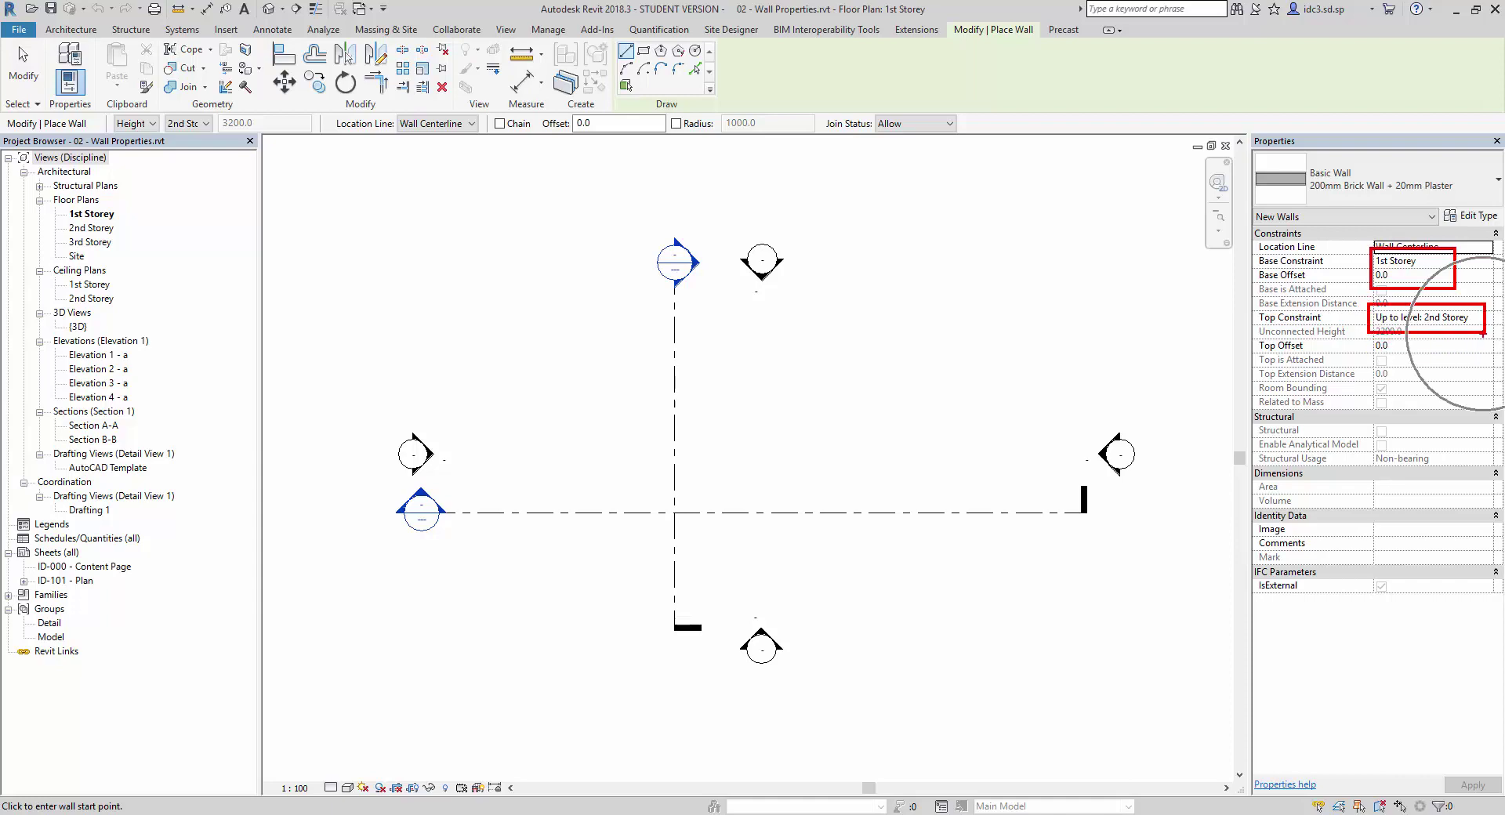
key(Escape)
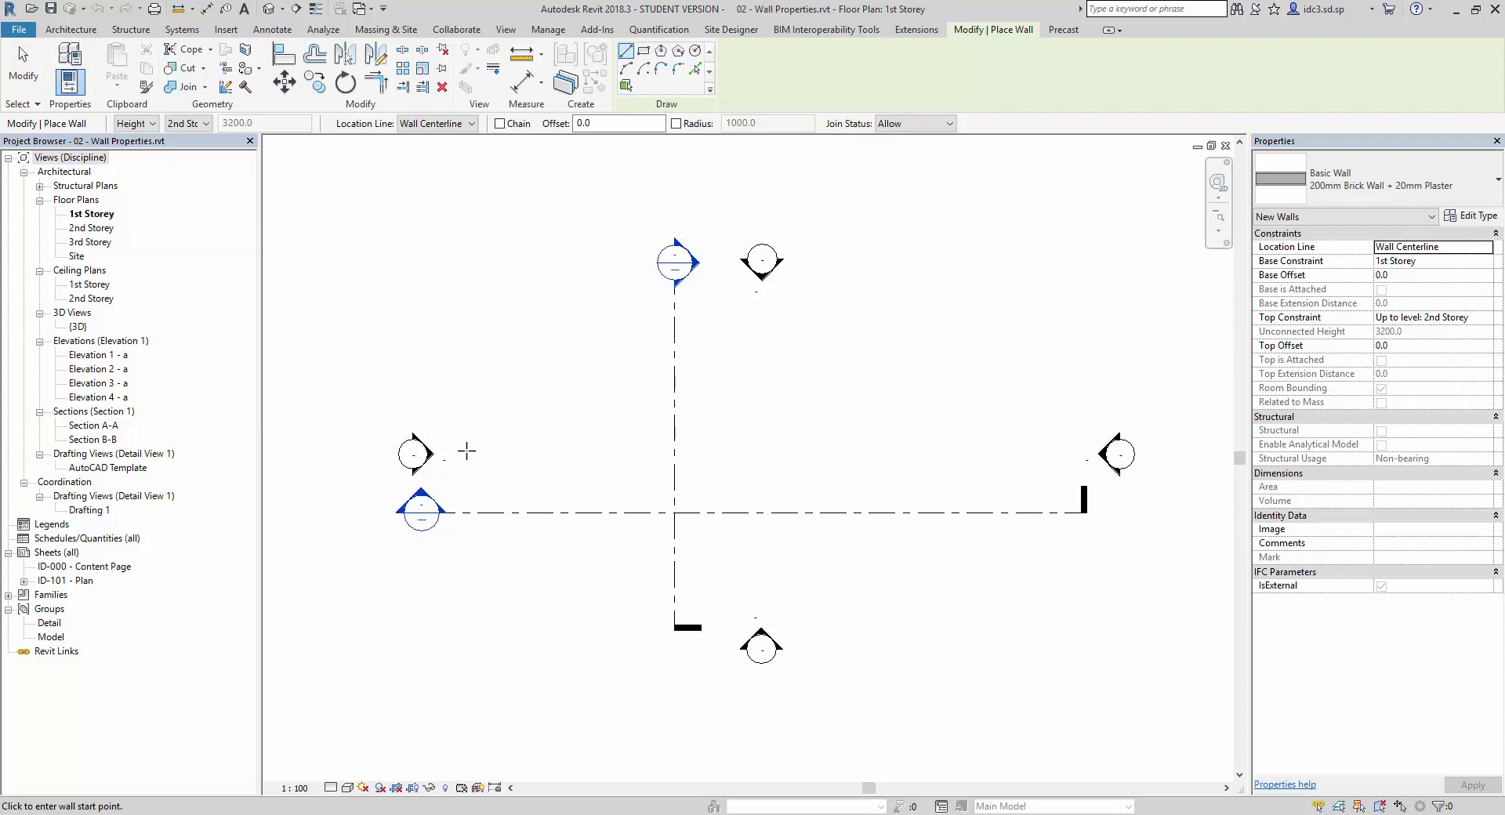
Step: Draw a 3000 mm horizontal brick wall rising to 2nd Storey
click(523, 460)
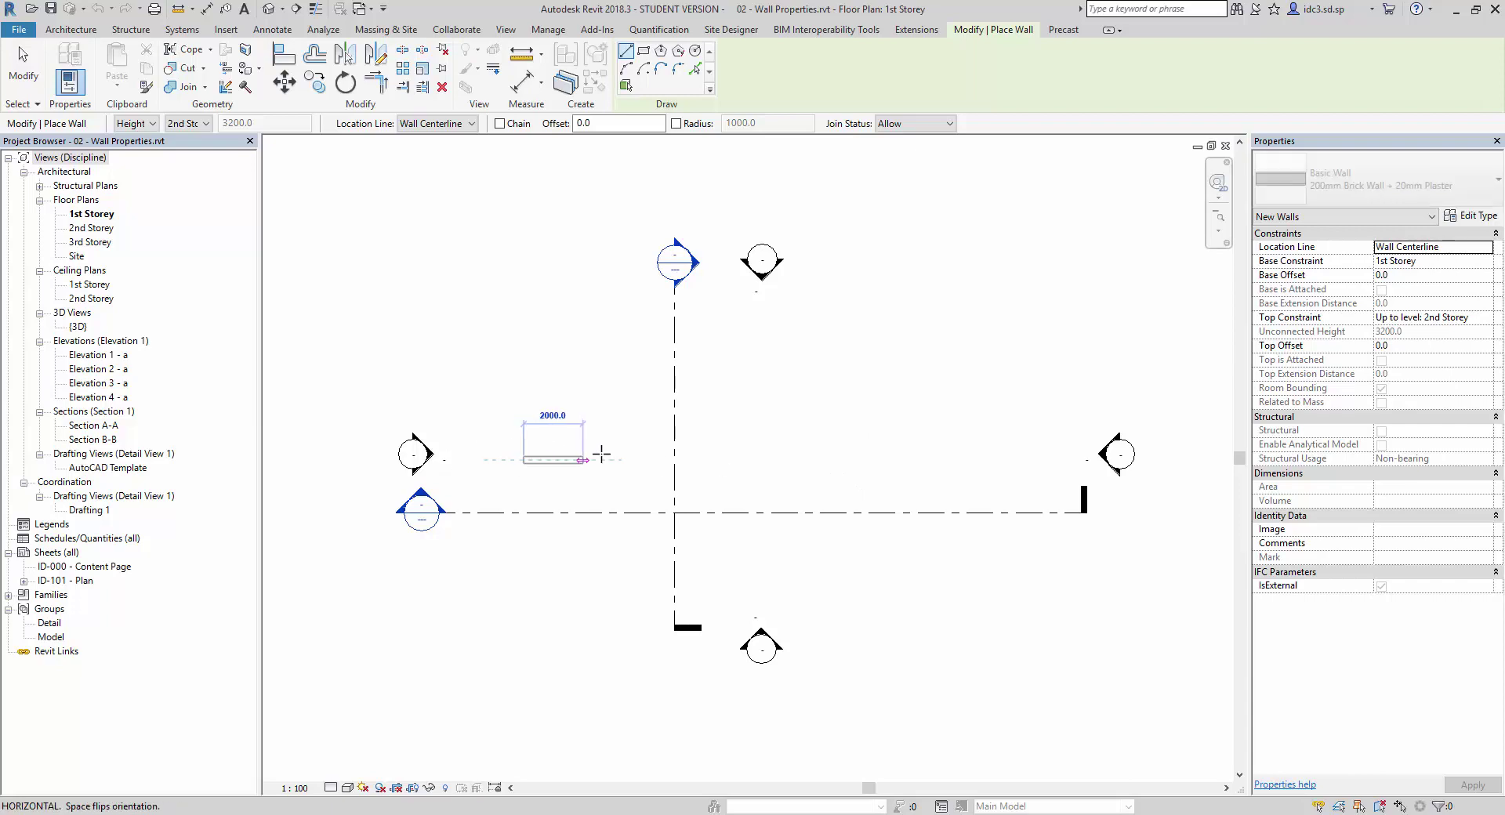
text(3000)
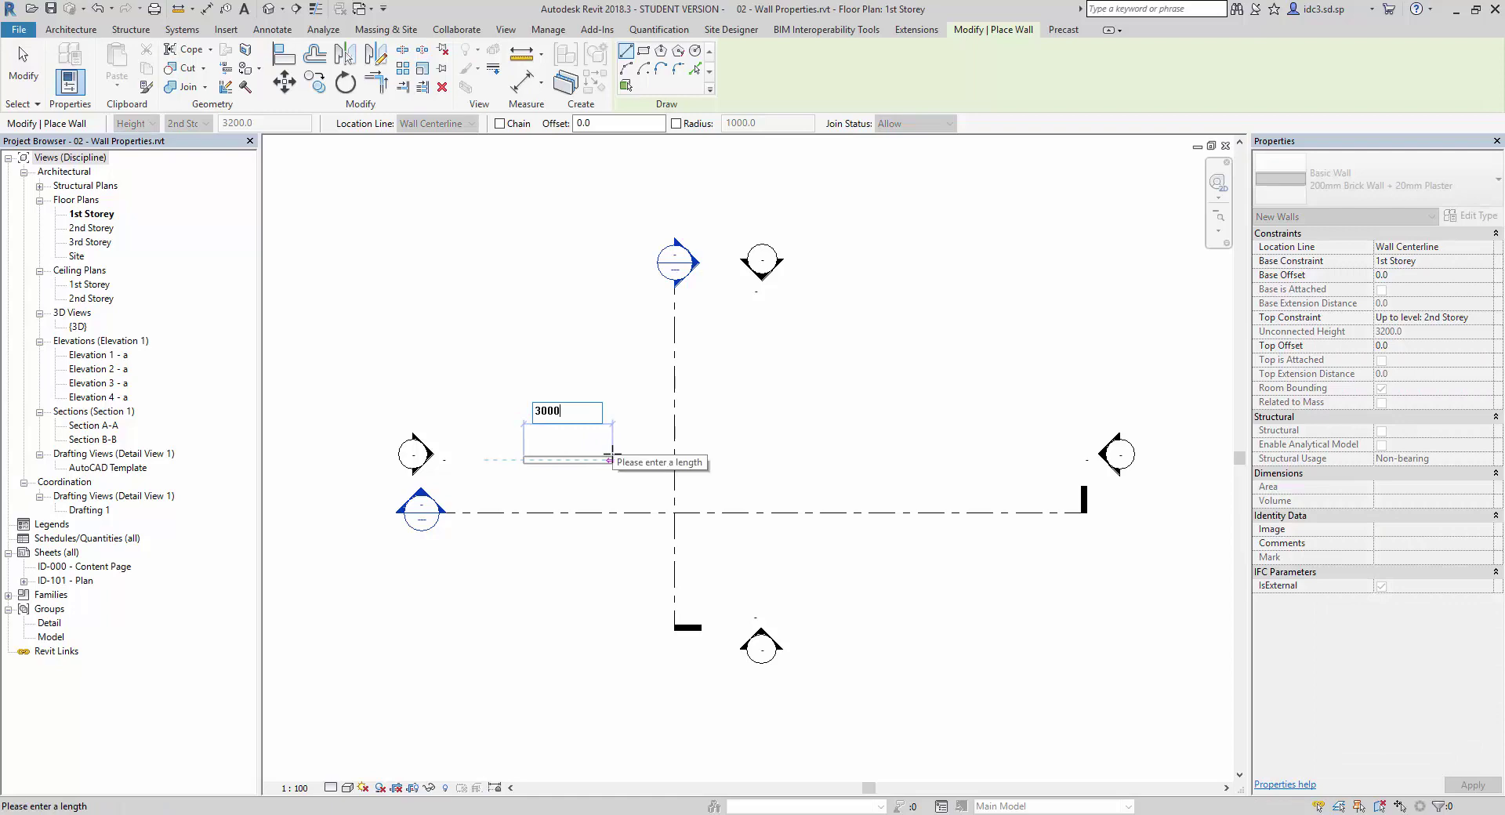
key(Return)
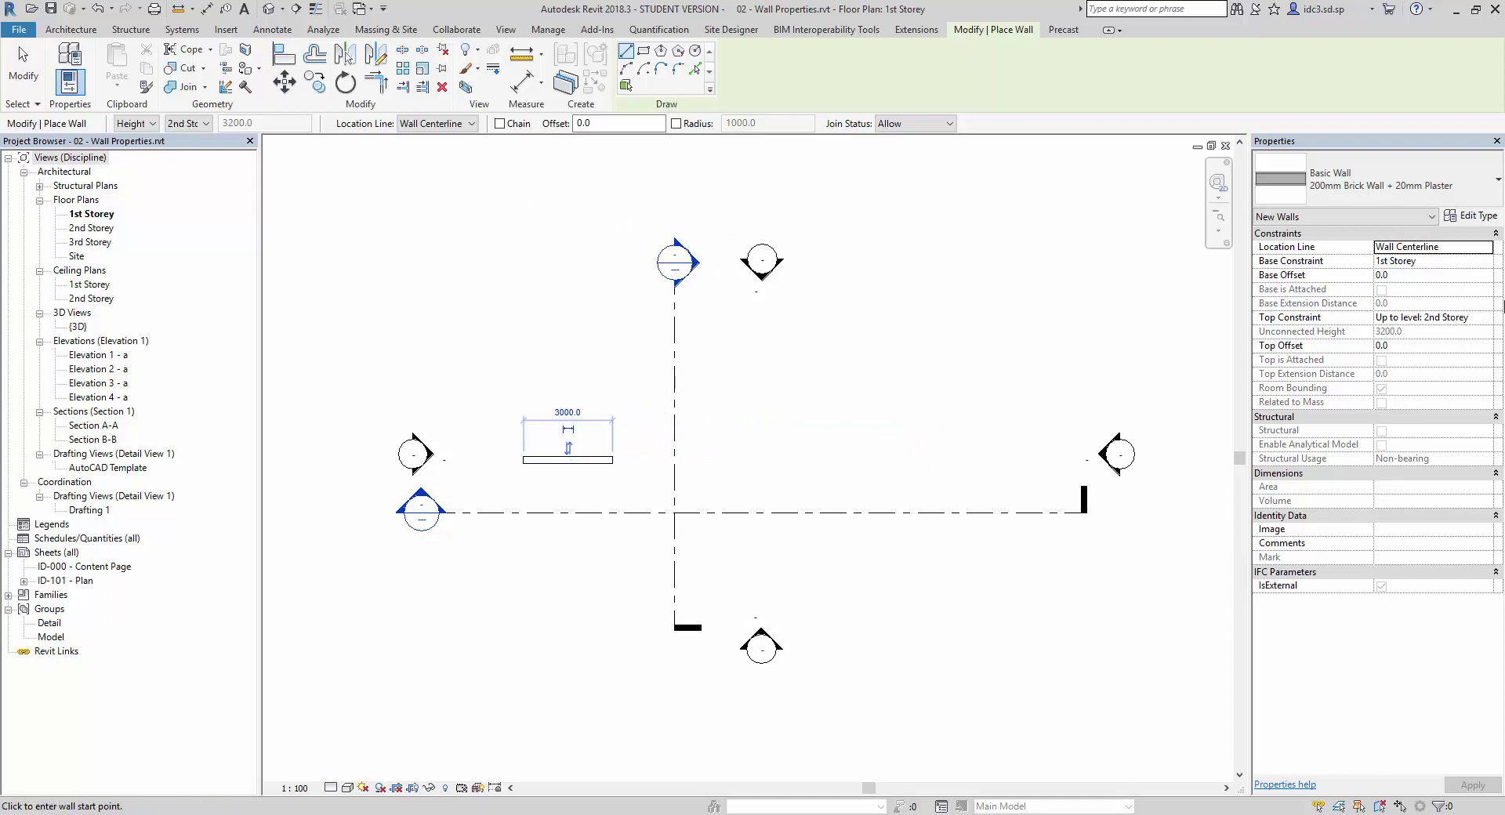
Step: Set Top Constraint to Up to level: 3rd Storey and draw a second wall to the right
click(1473, 318)
click(1485, 318)
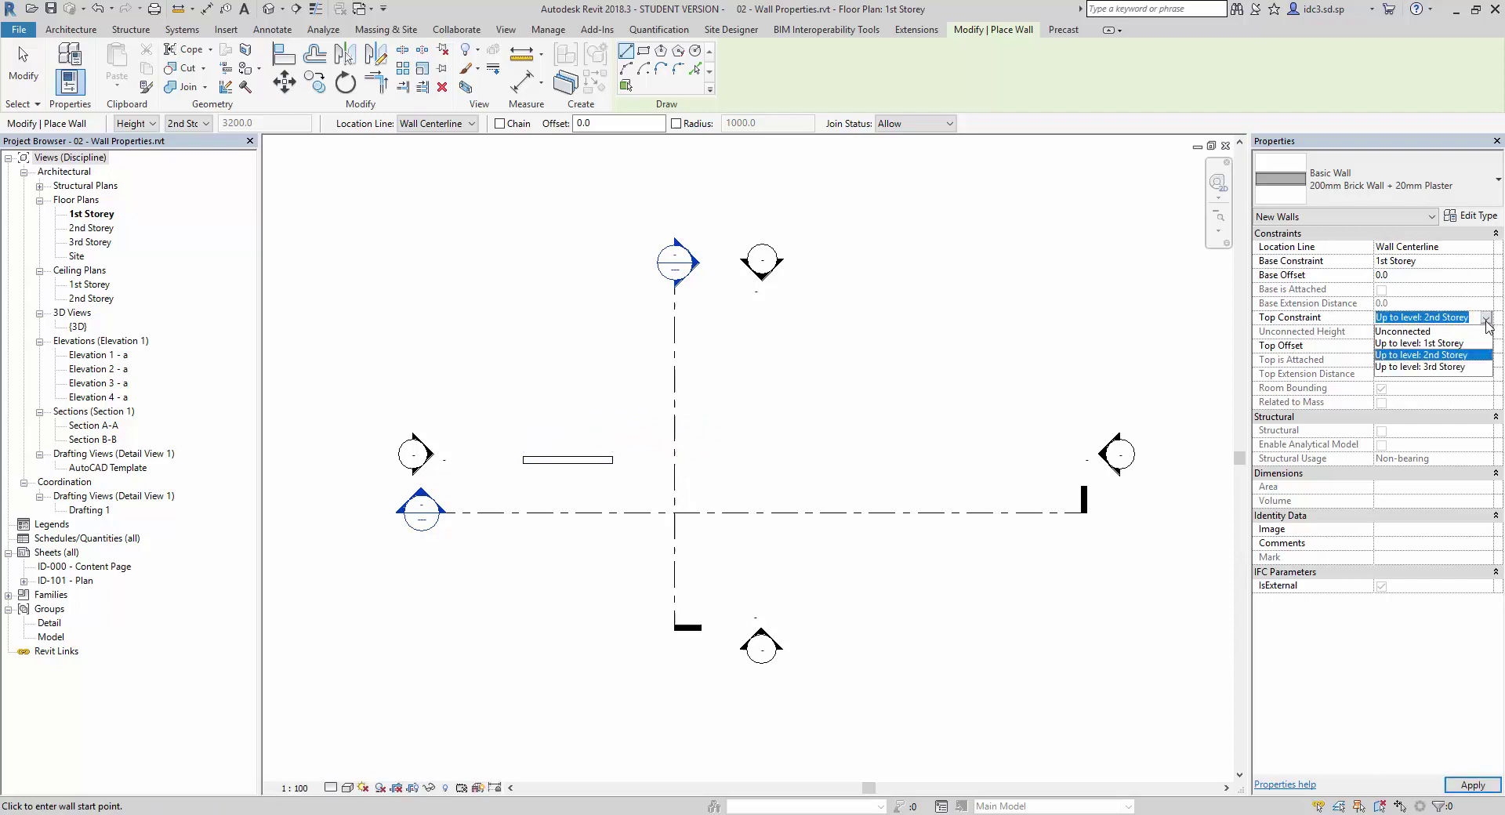
click(1454, 367)
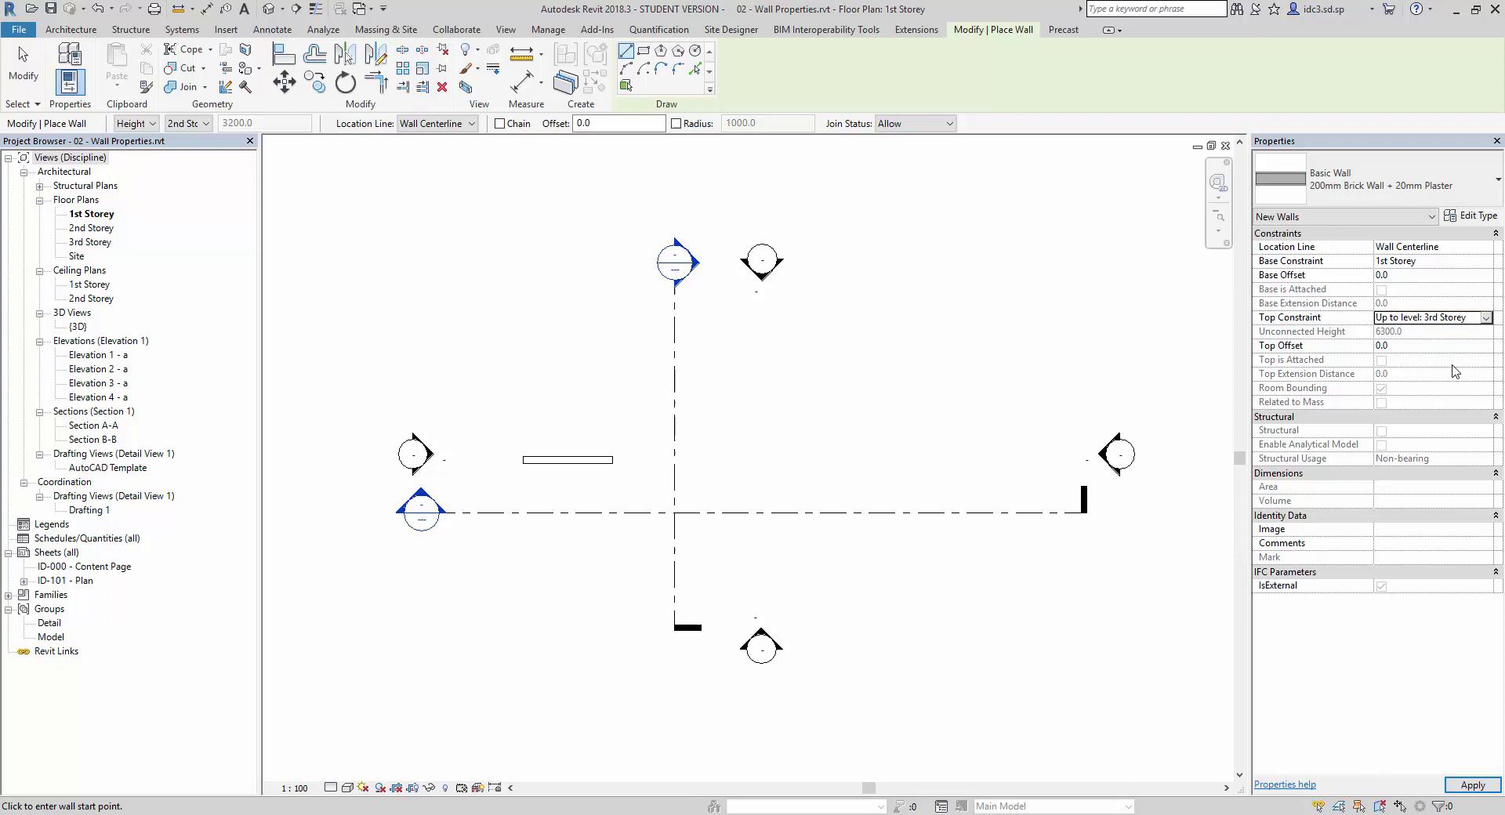
click(659, 459)
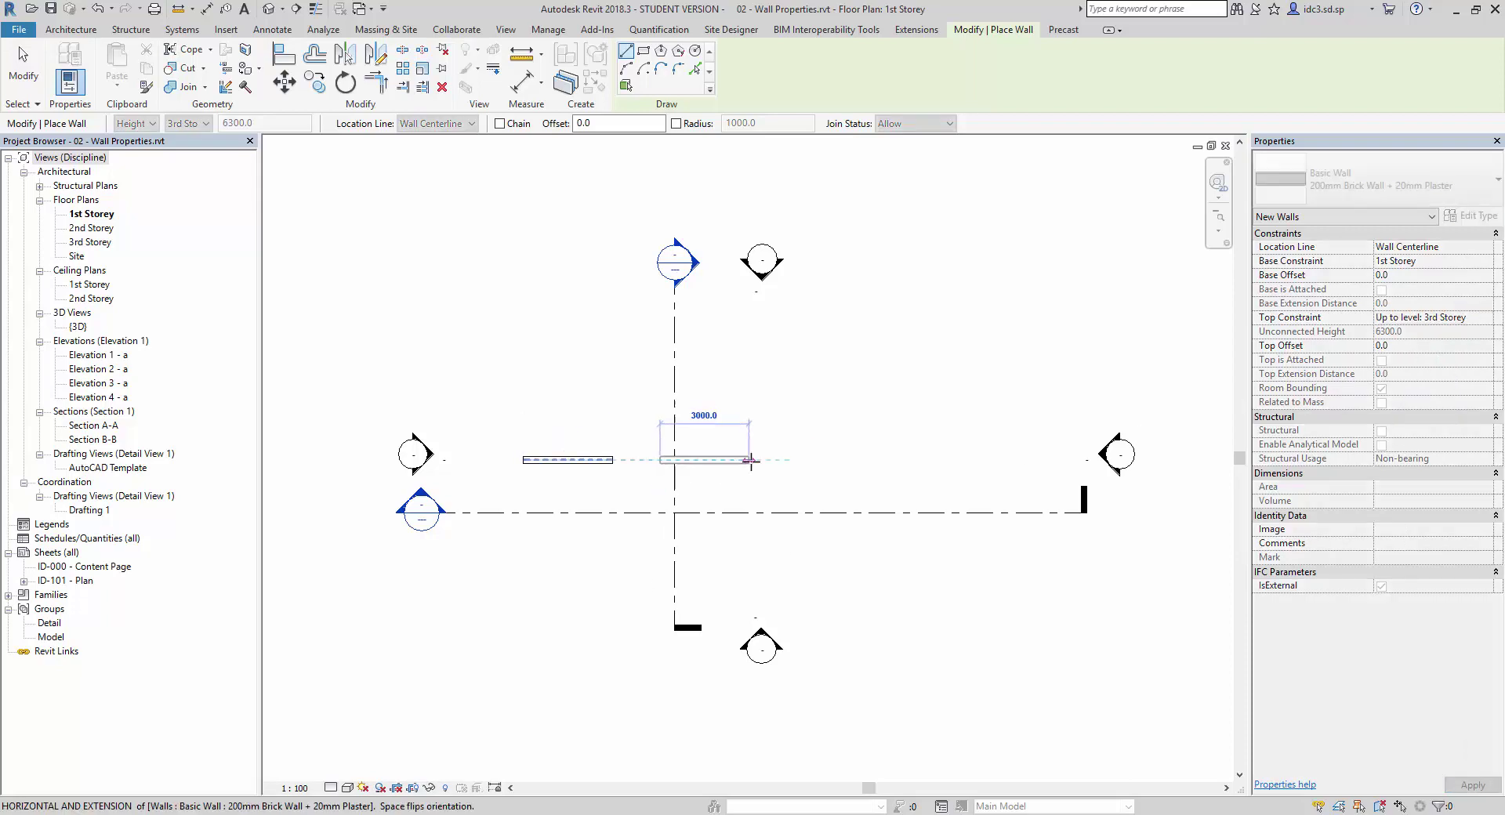
click(757, 460)
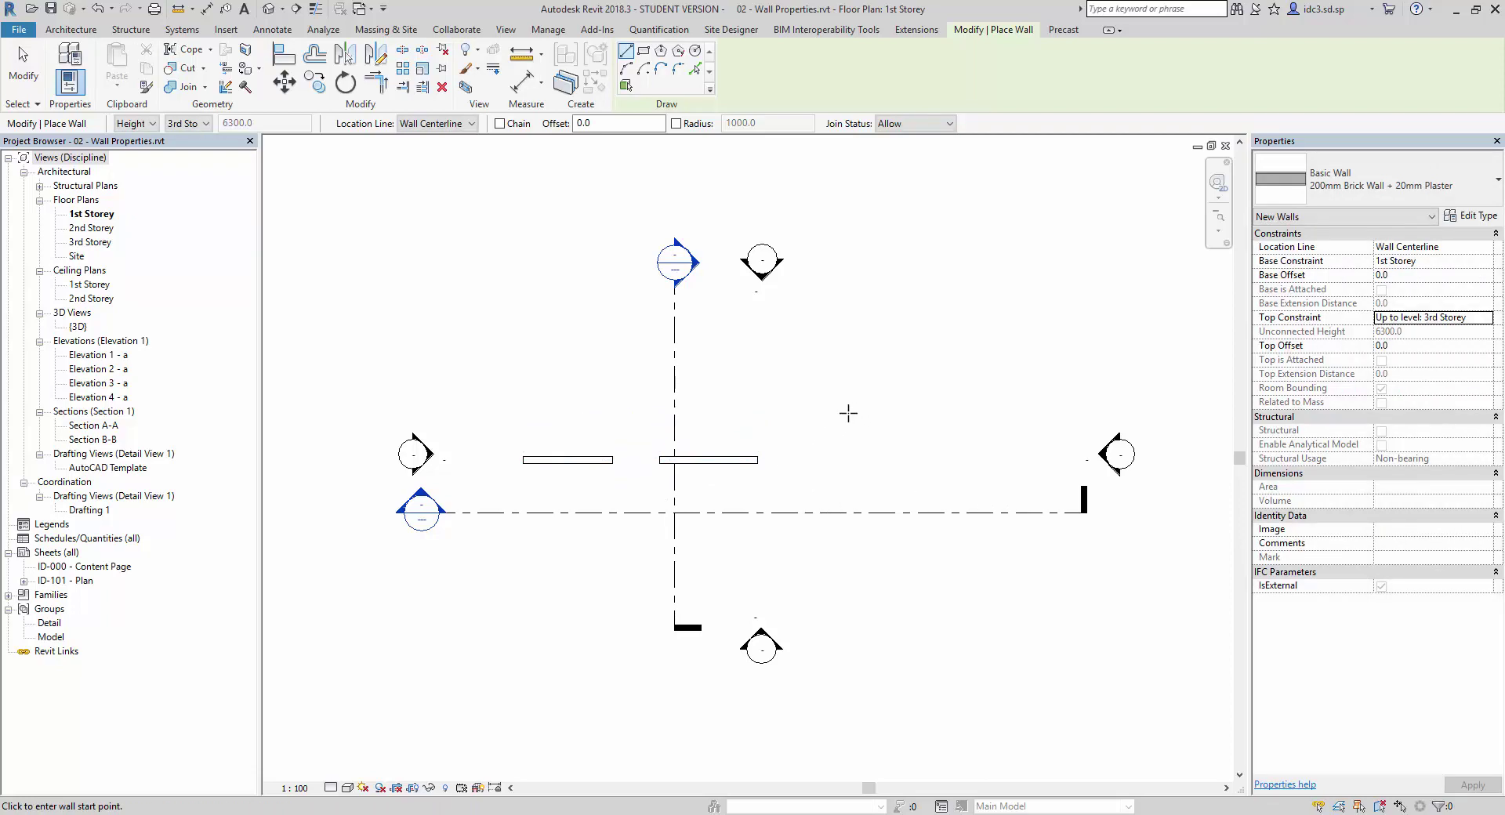
key(Escape)
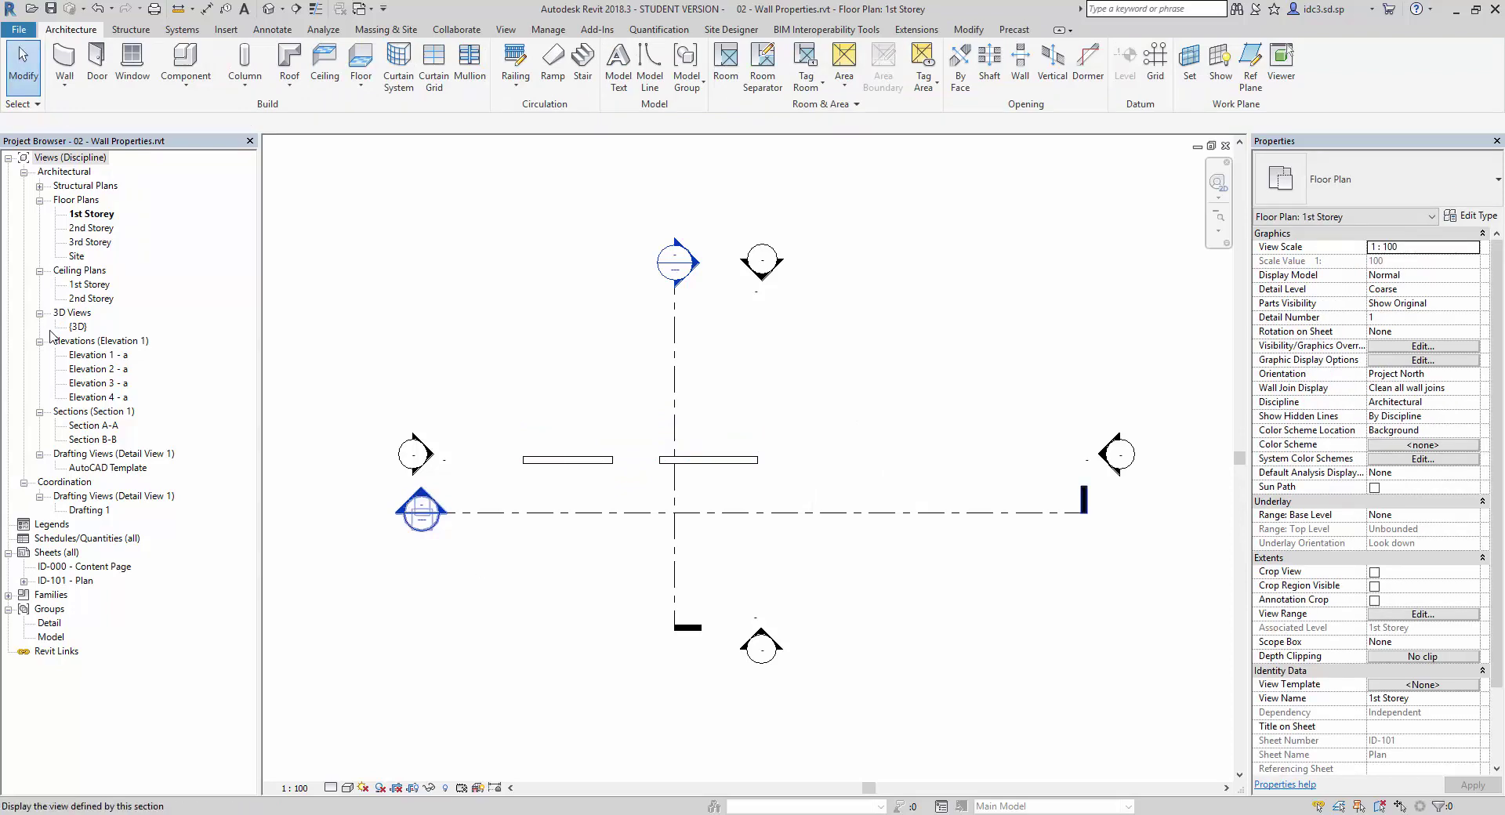
Step: Open Elevation 1 - a and select the shorter brick wall
click(79, 356)
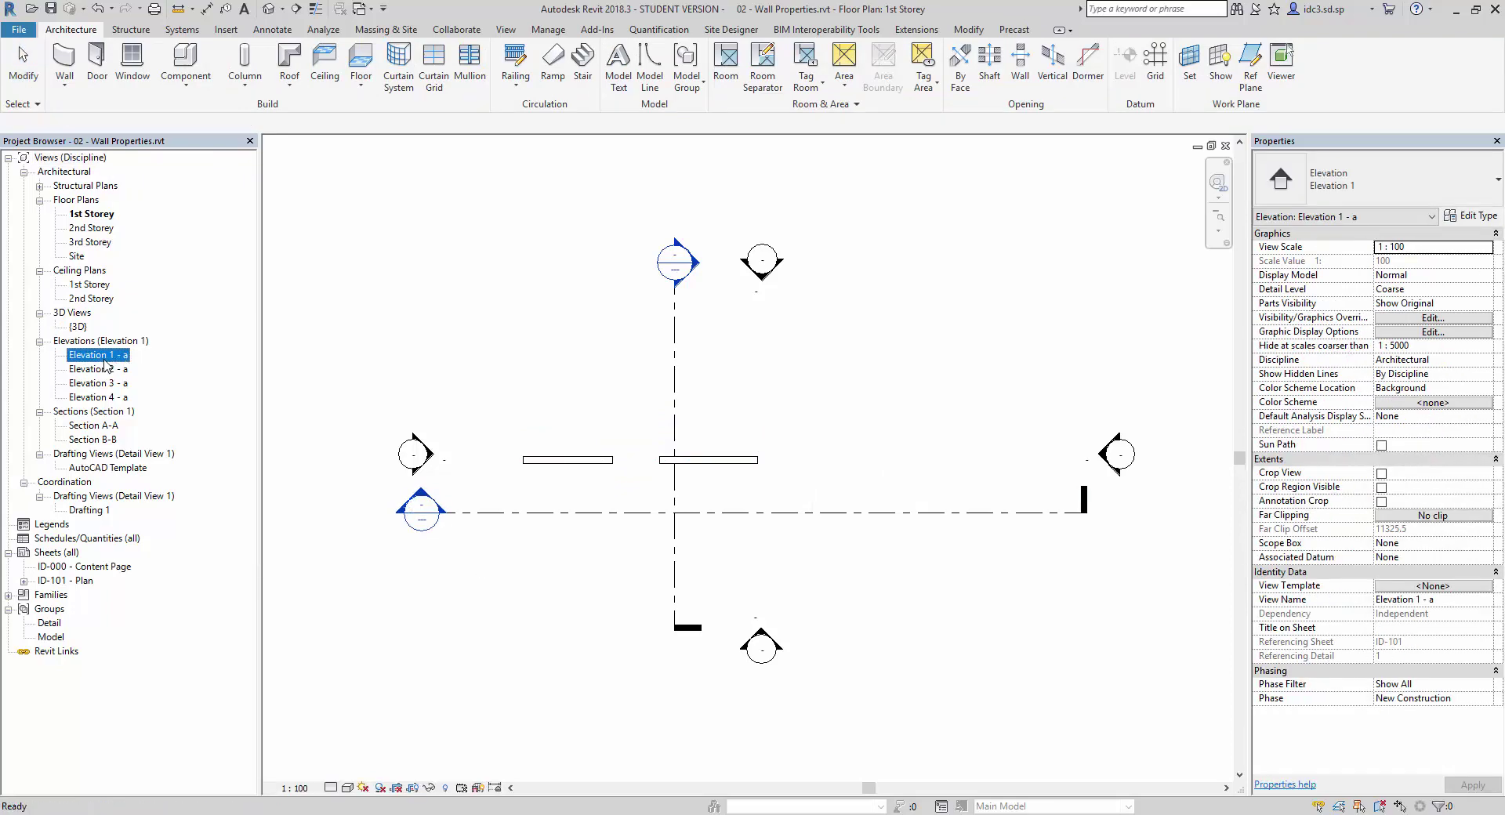
double_click(108, 358)
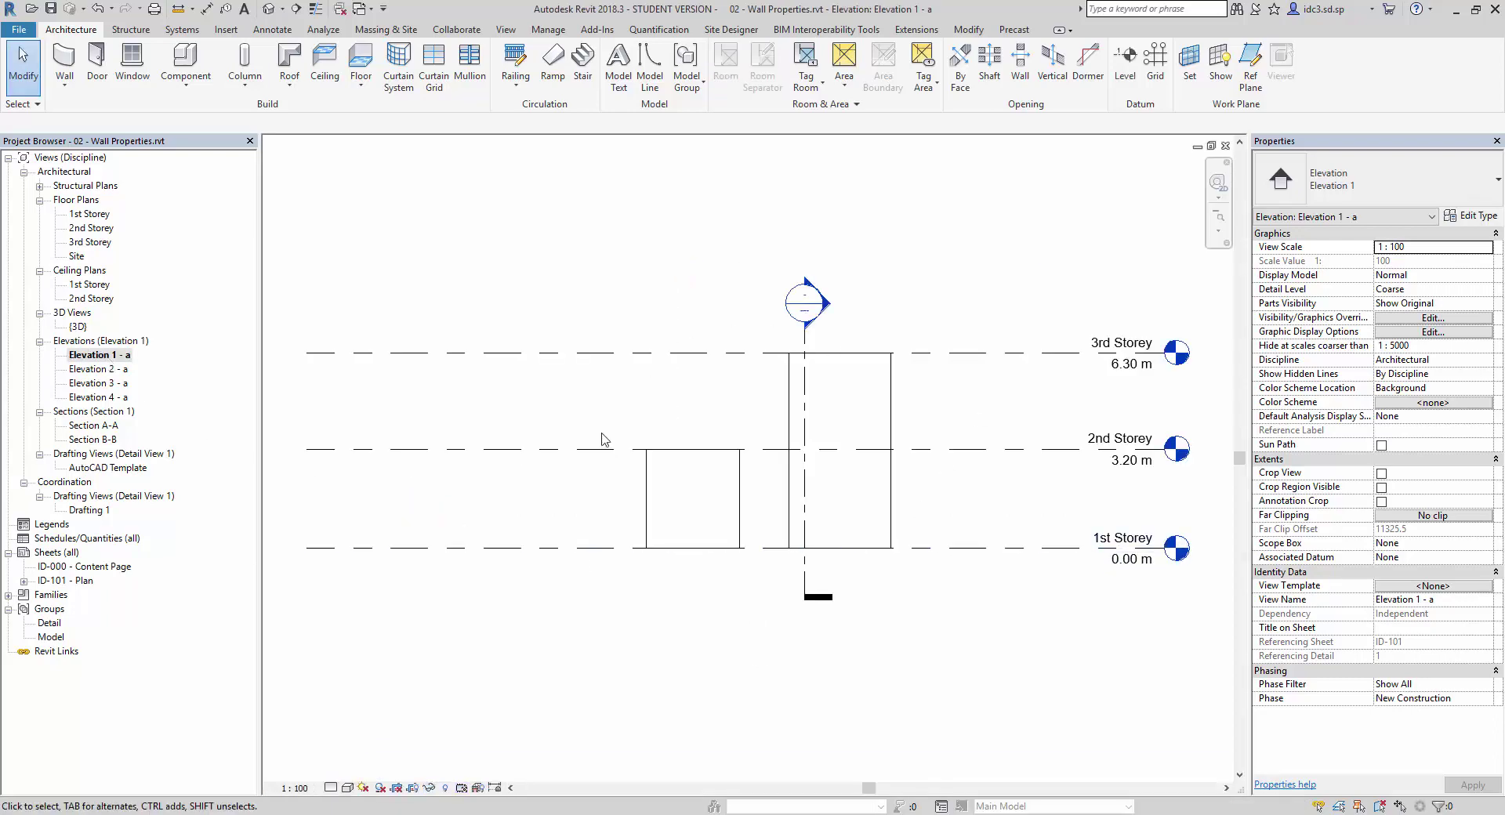
click(740, 516)
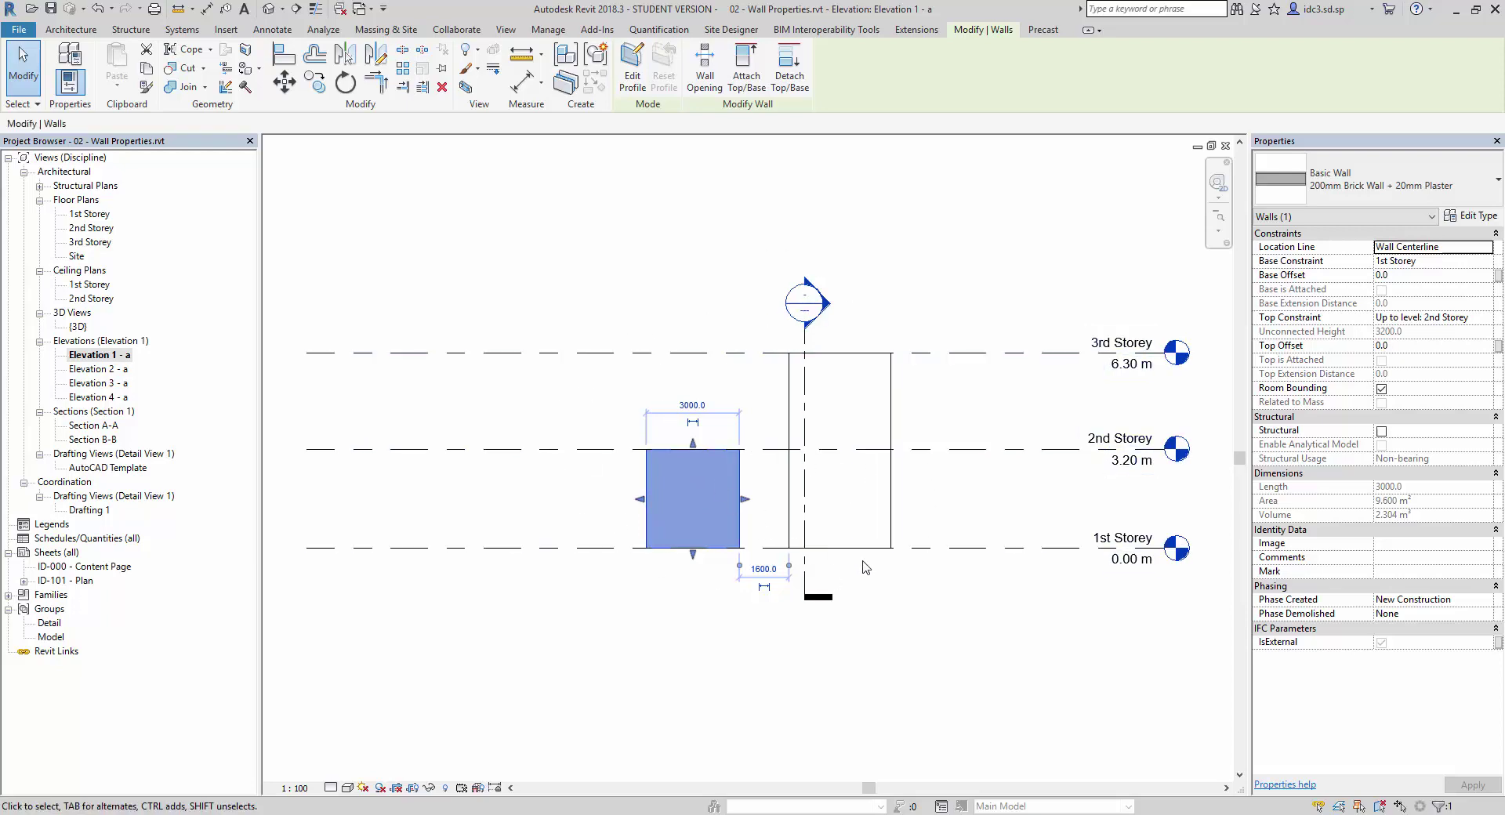
key(w)
key(t)
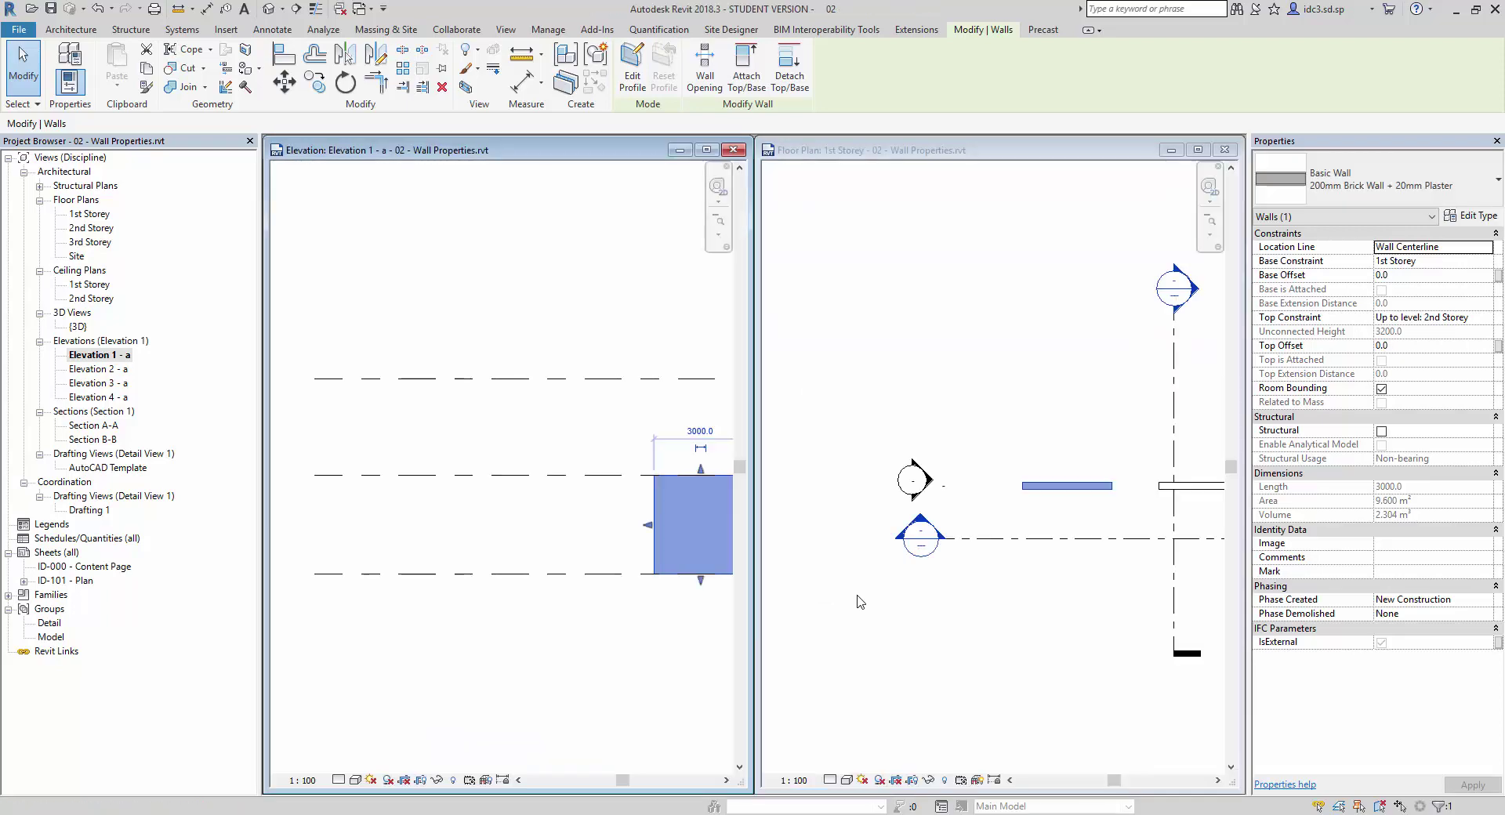
click(954, 633)
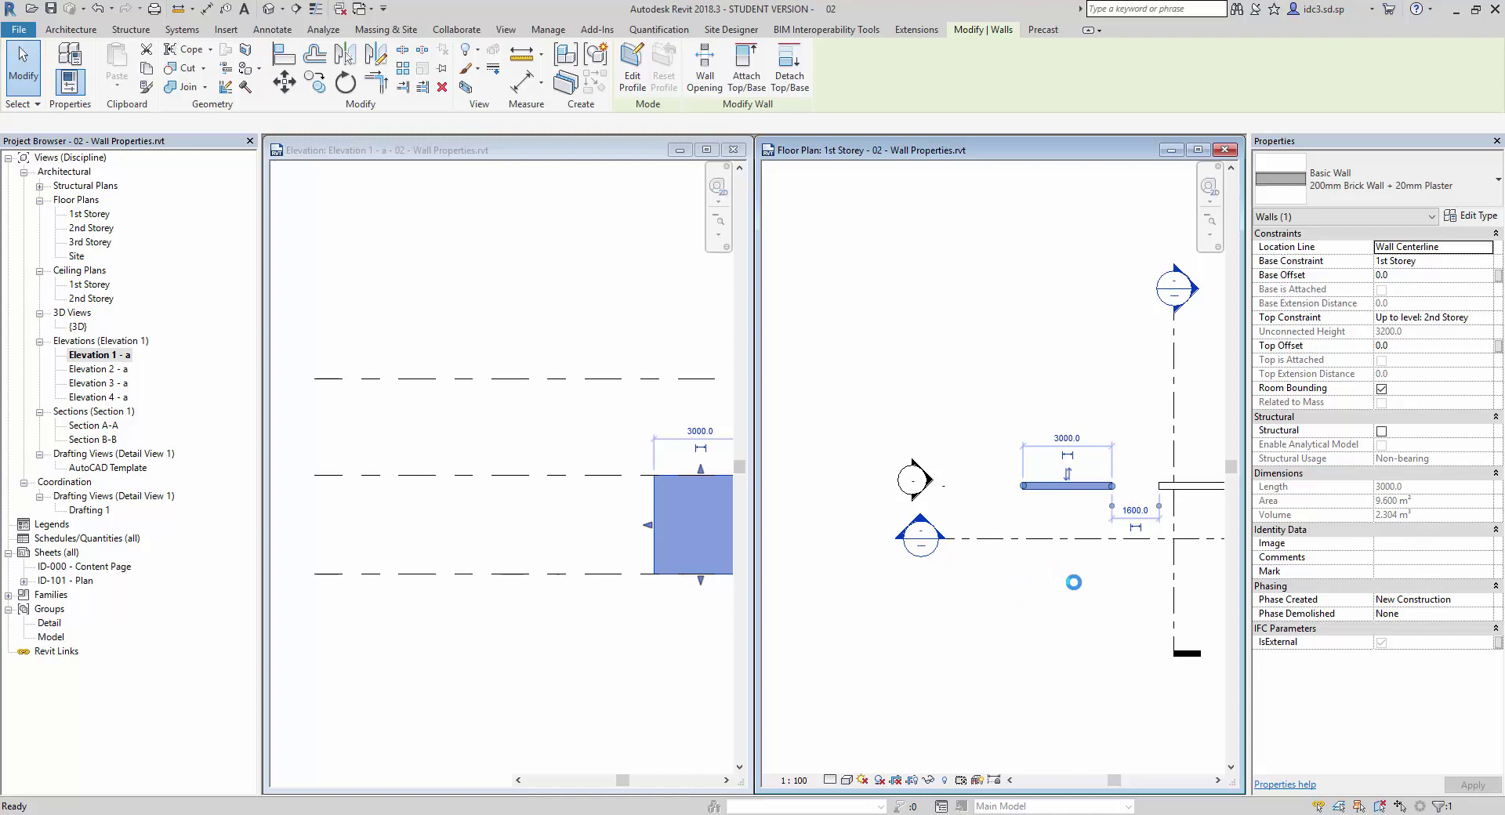
scroll(1045, 571, down, 2)
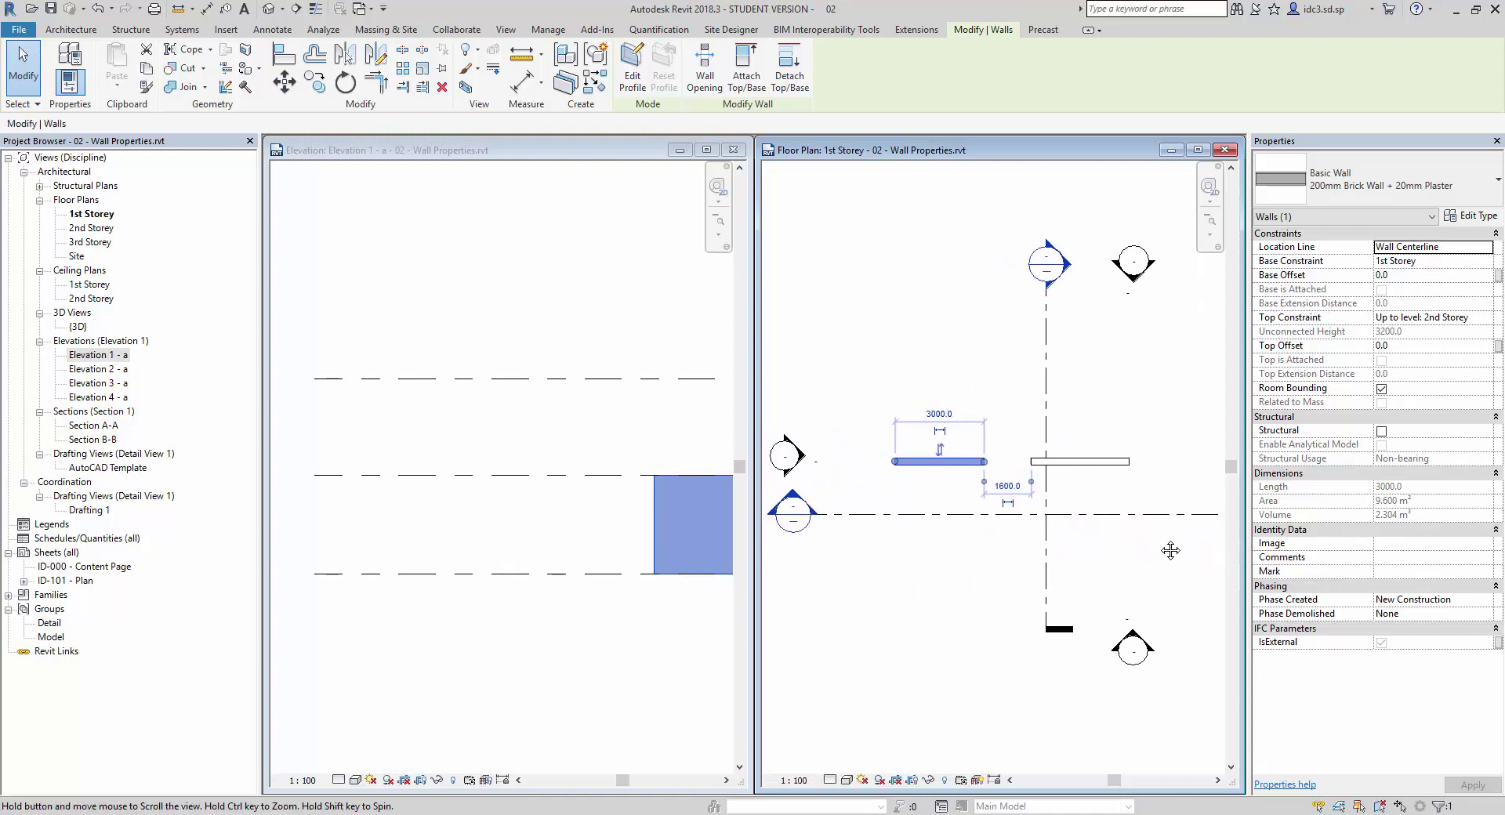
scroll(1010, 587, up, 2)
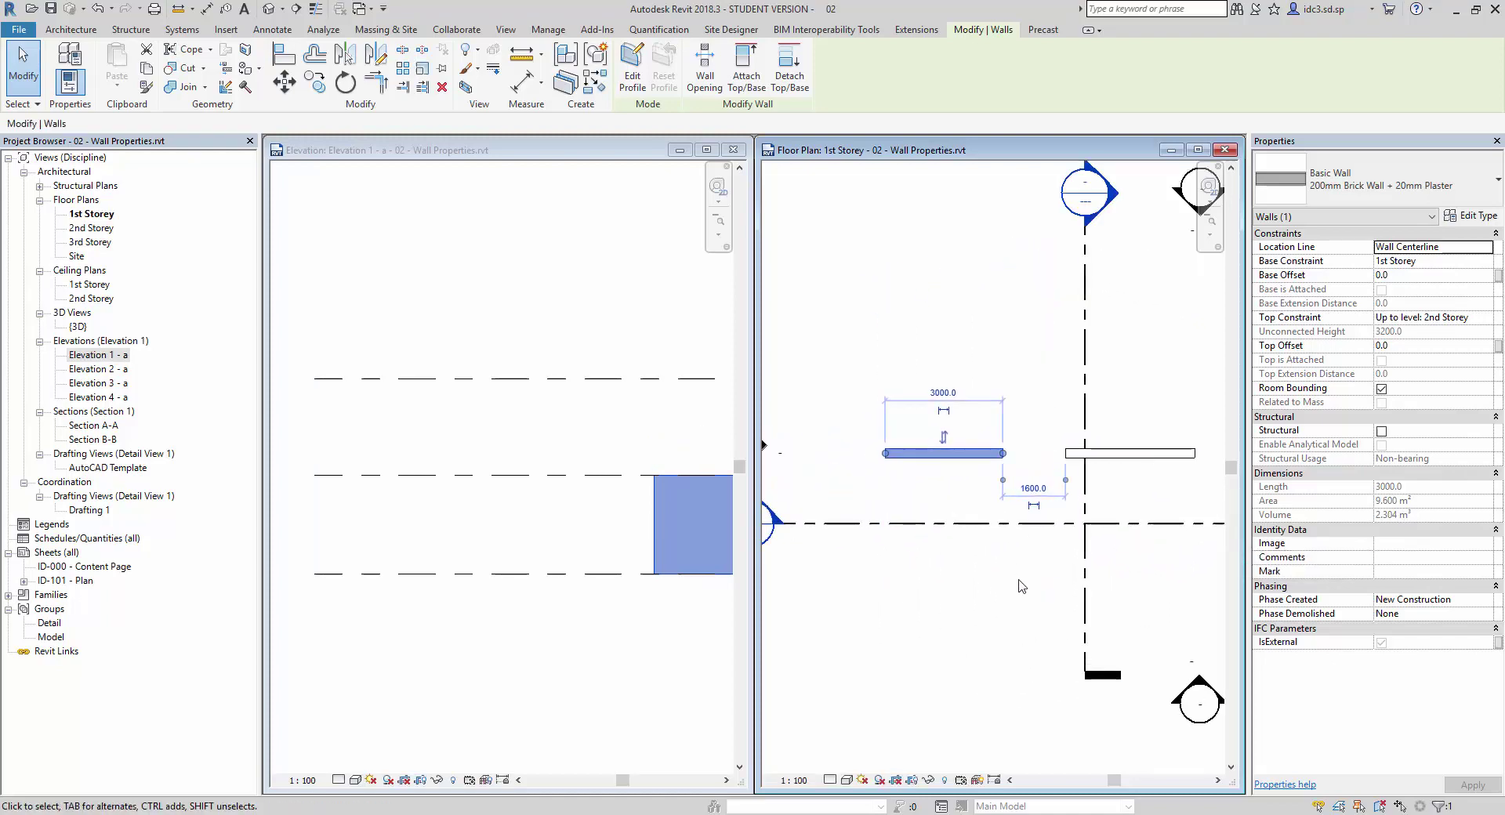
scroll(1050, 487, up, 1)
middle_drag(603, 640, 363, 651)
click(414, 656)
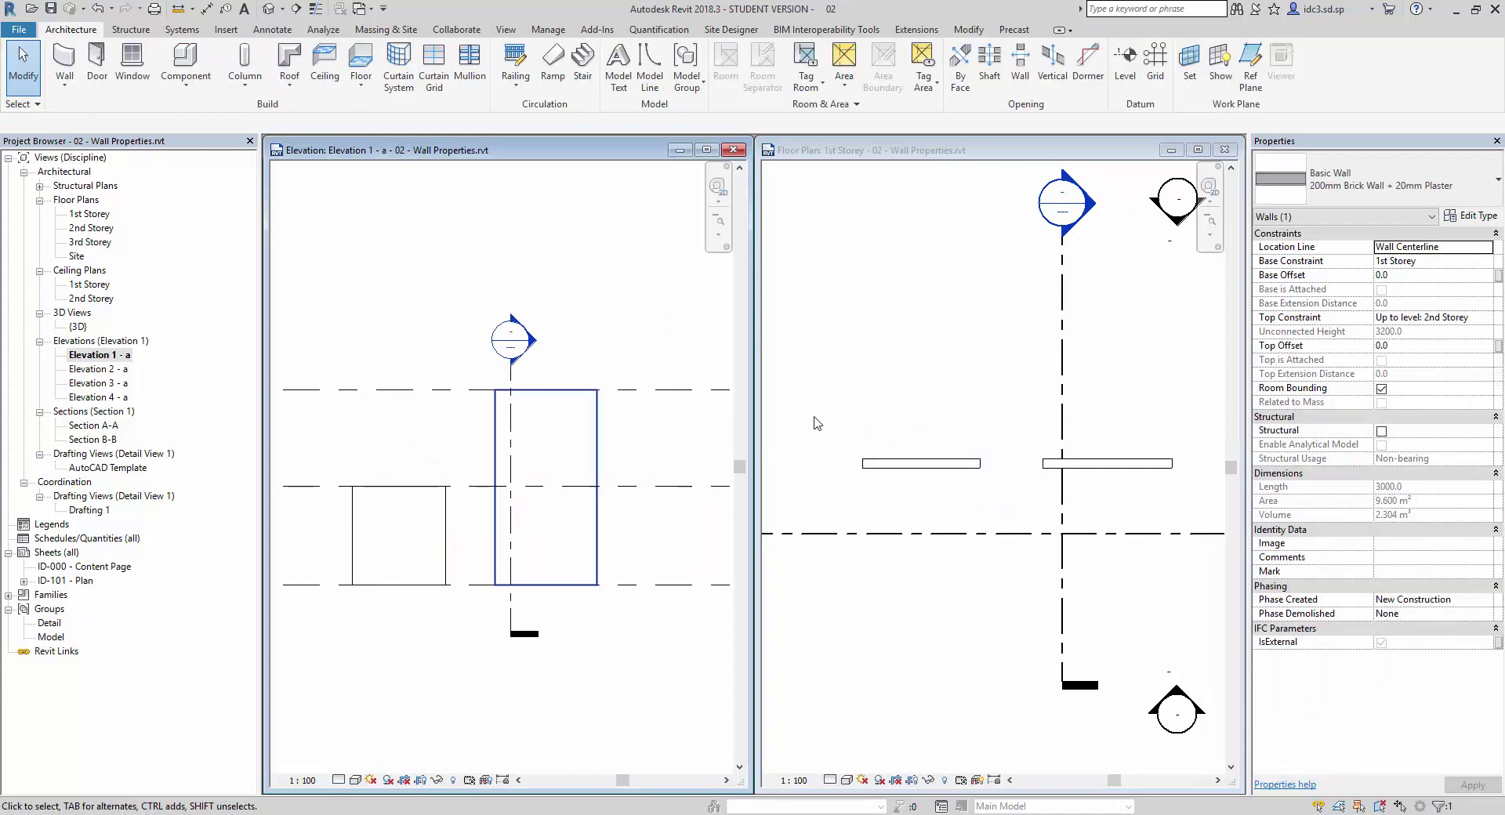
click(953, 476)
right_click(395, 396)
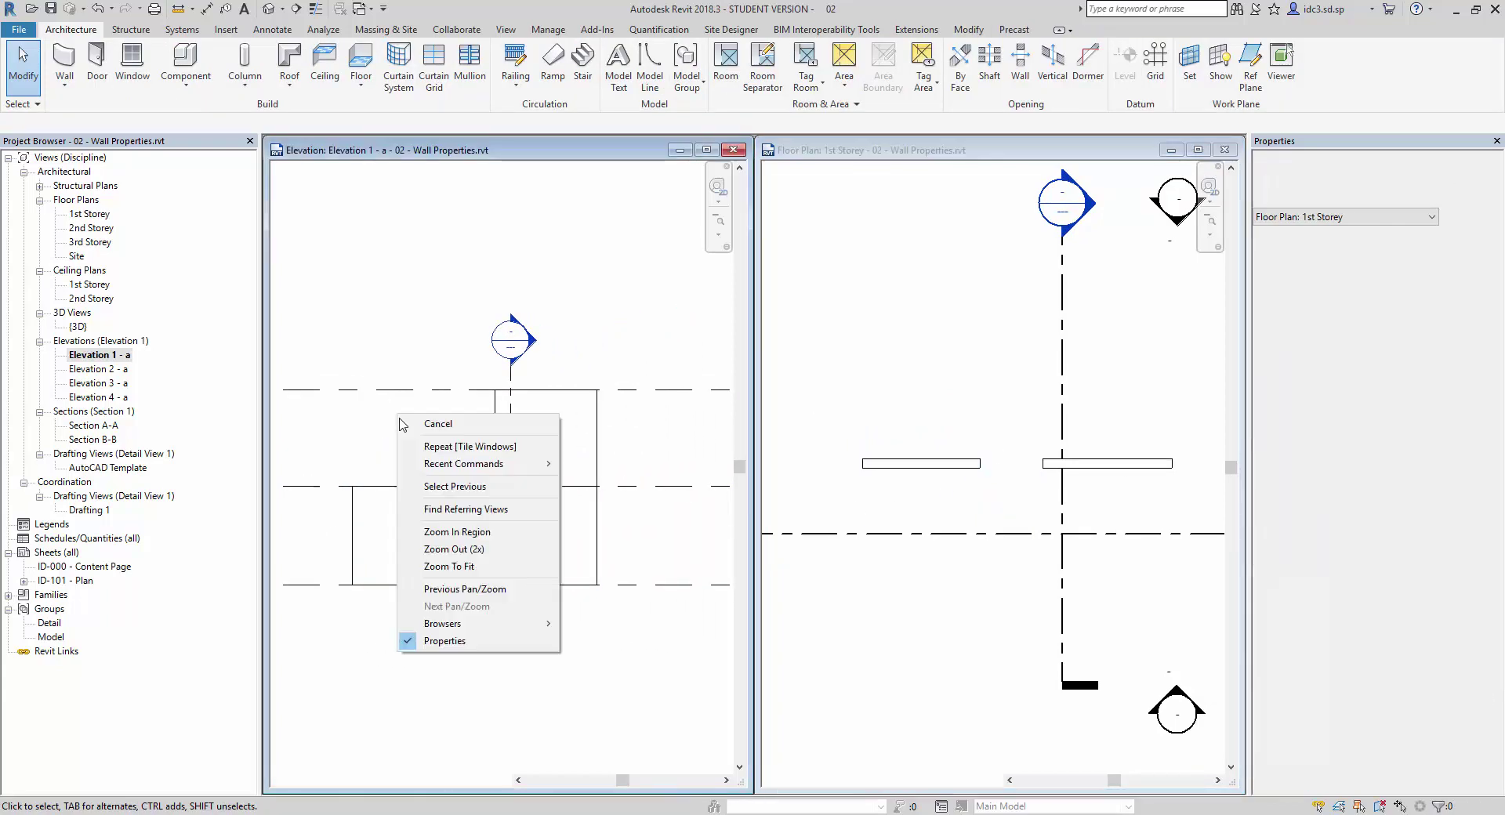
click(399, 423)
click(444, 506)
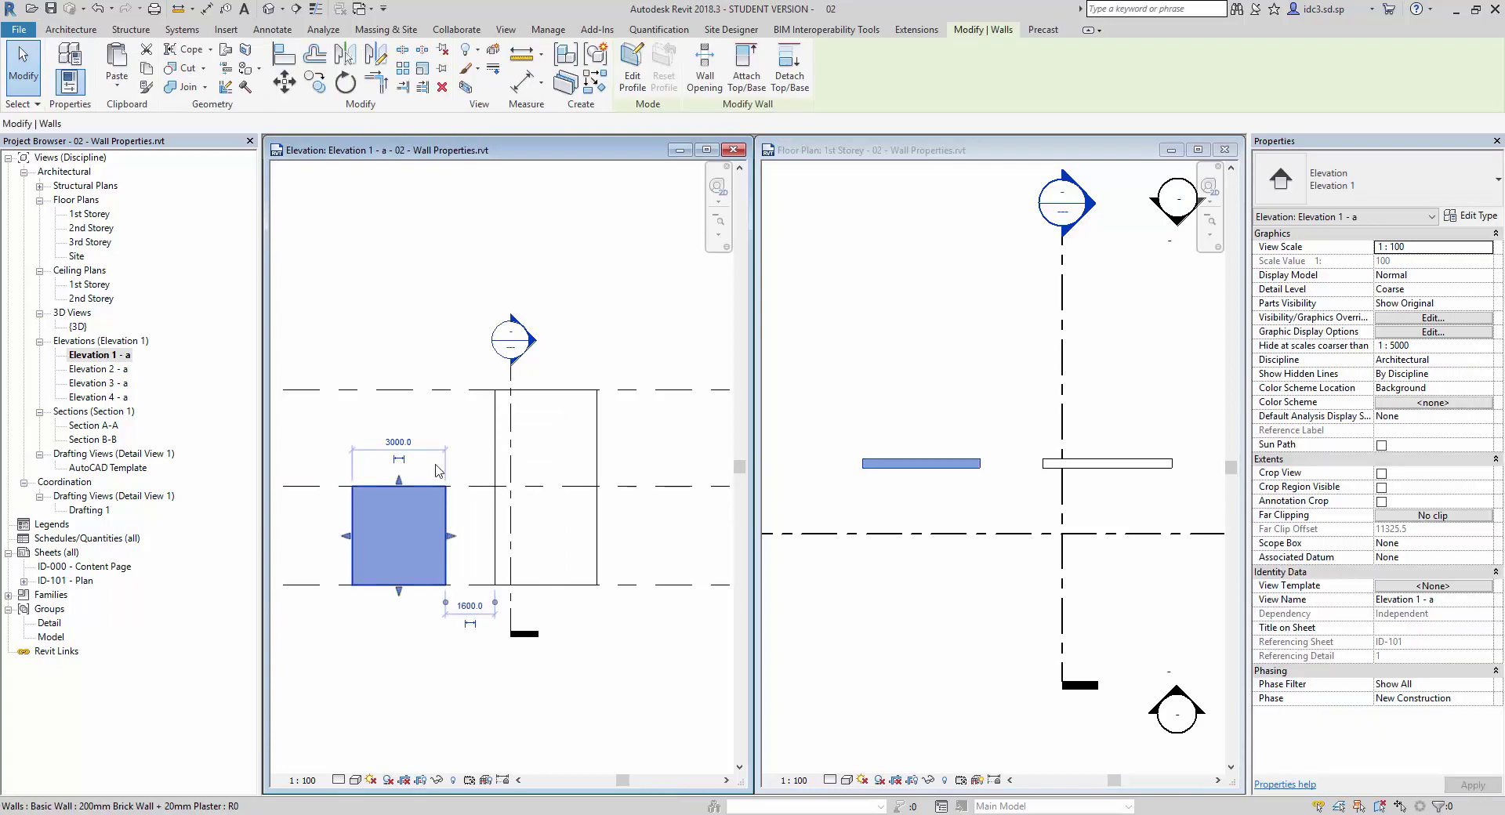
click(972, 504)
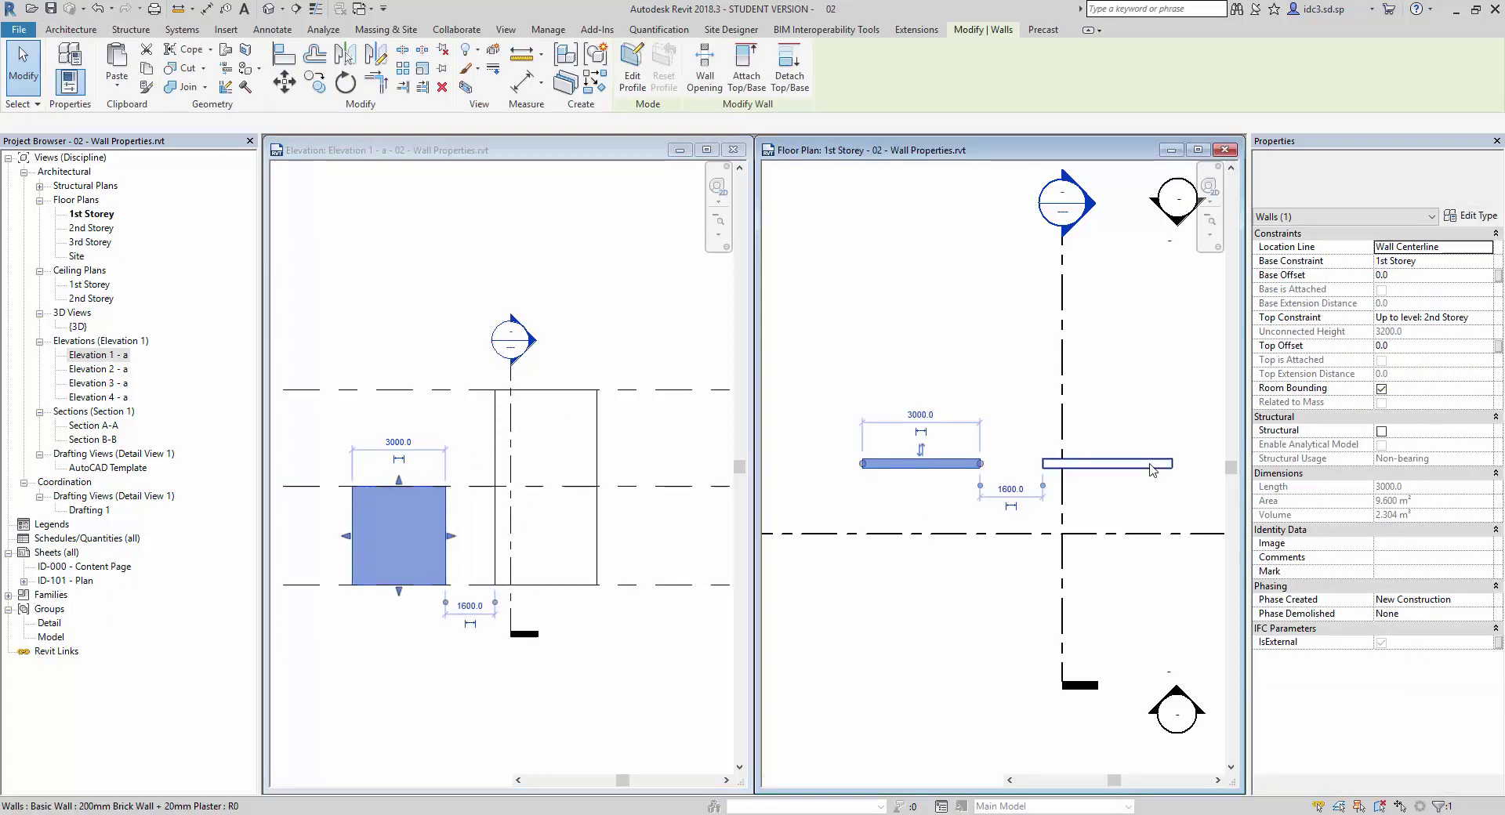
click(1107, 463)
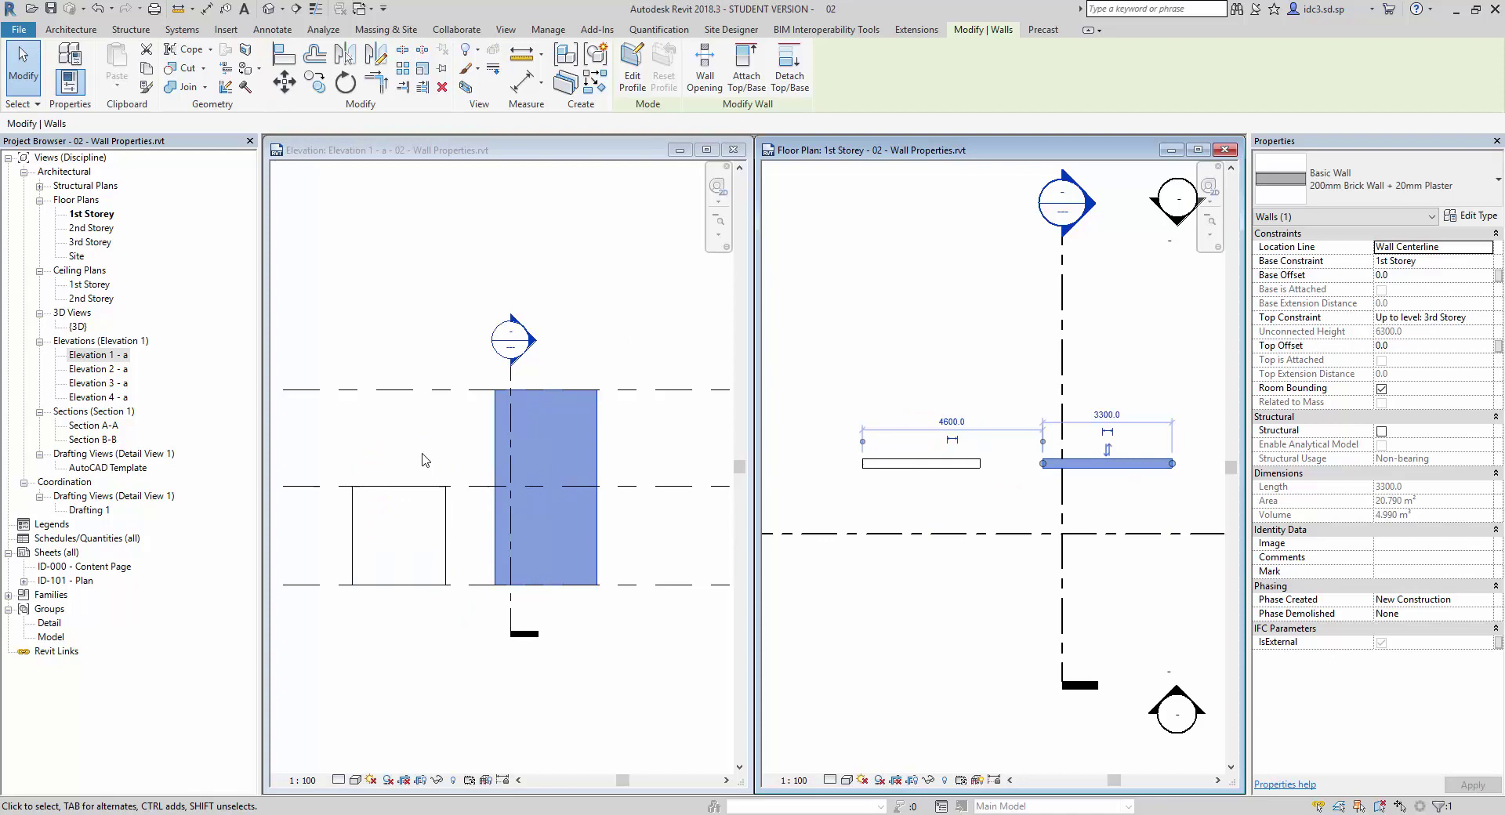
scroll(501, 455, down, 2)
middle_drag(595, 501, 510, 506)
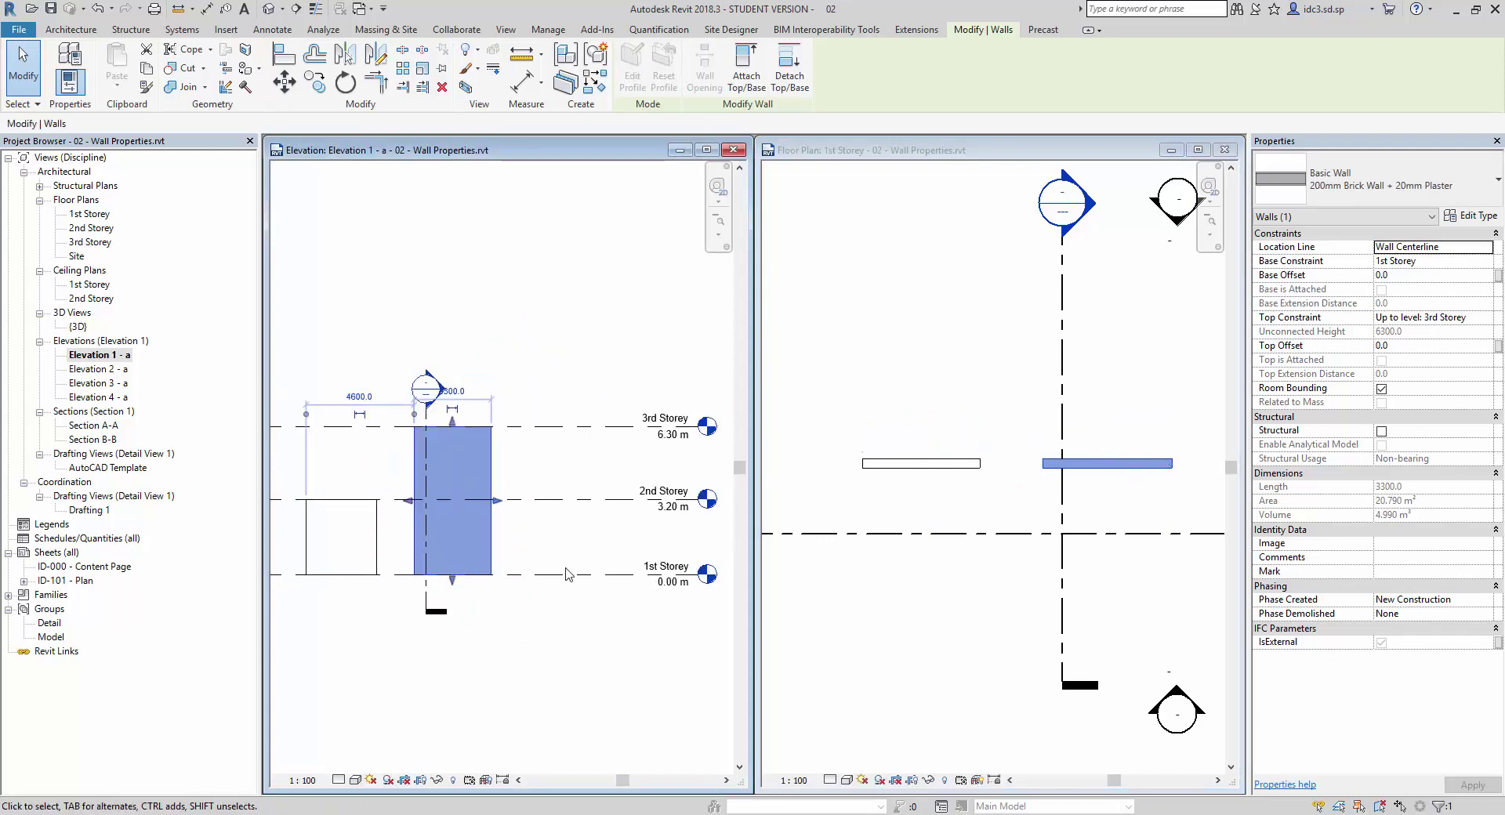
click(520, 643)
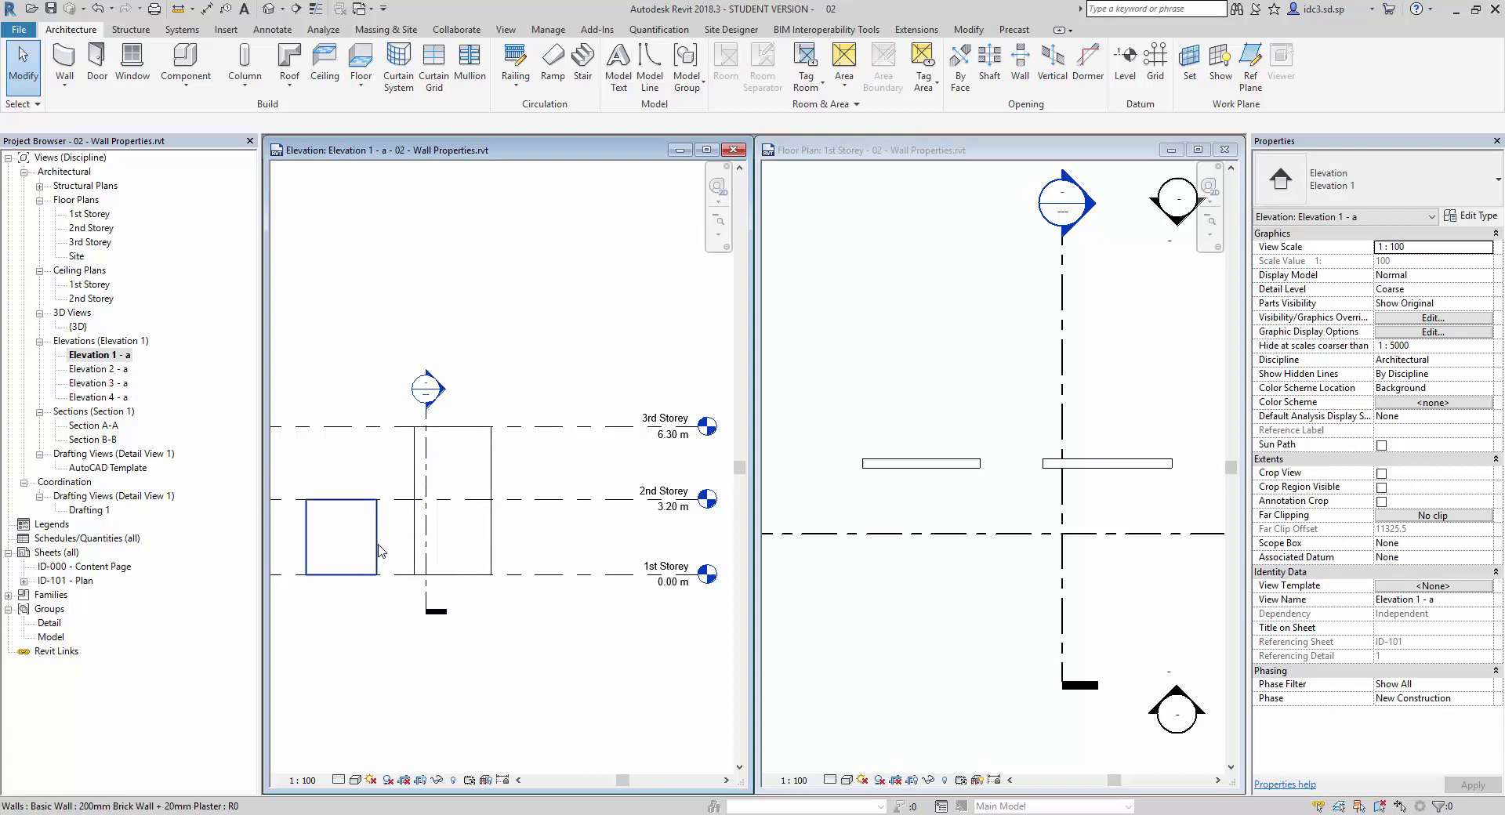
Step: Try moving the 2nd and 3rd Storey level lines, then select the right-hand plan wall
click(555, 502)
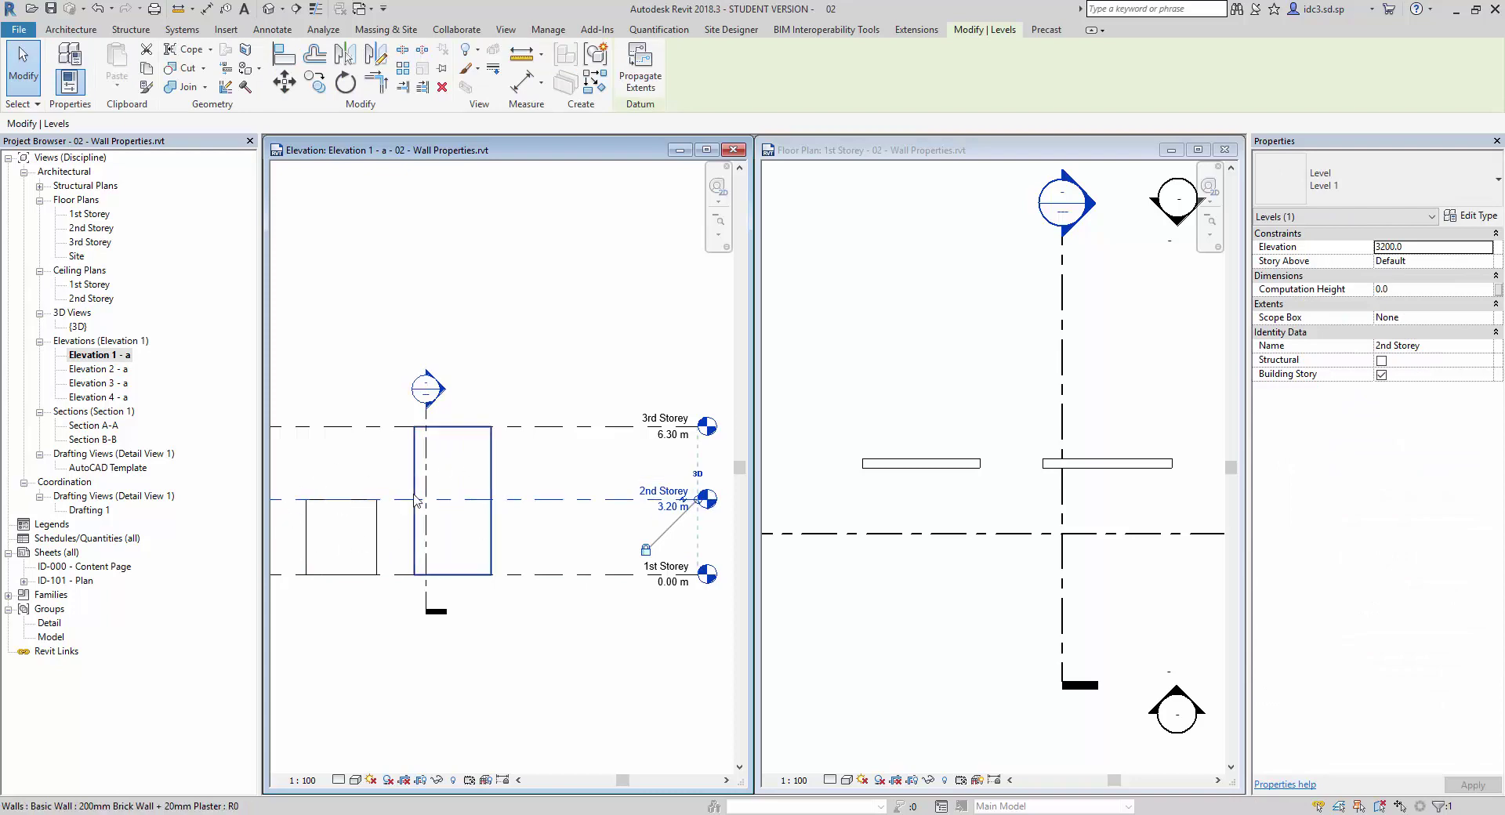
click(553, 547)
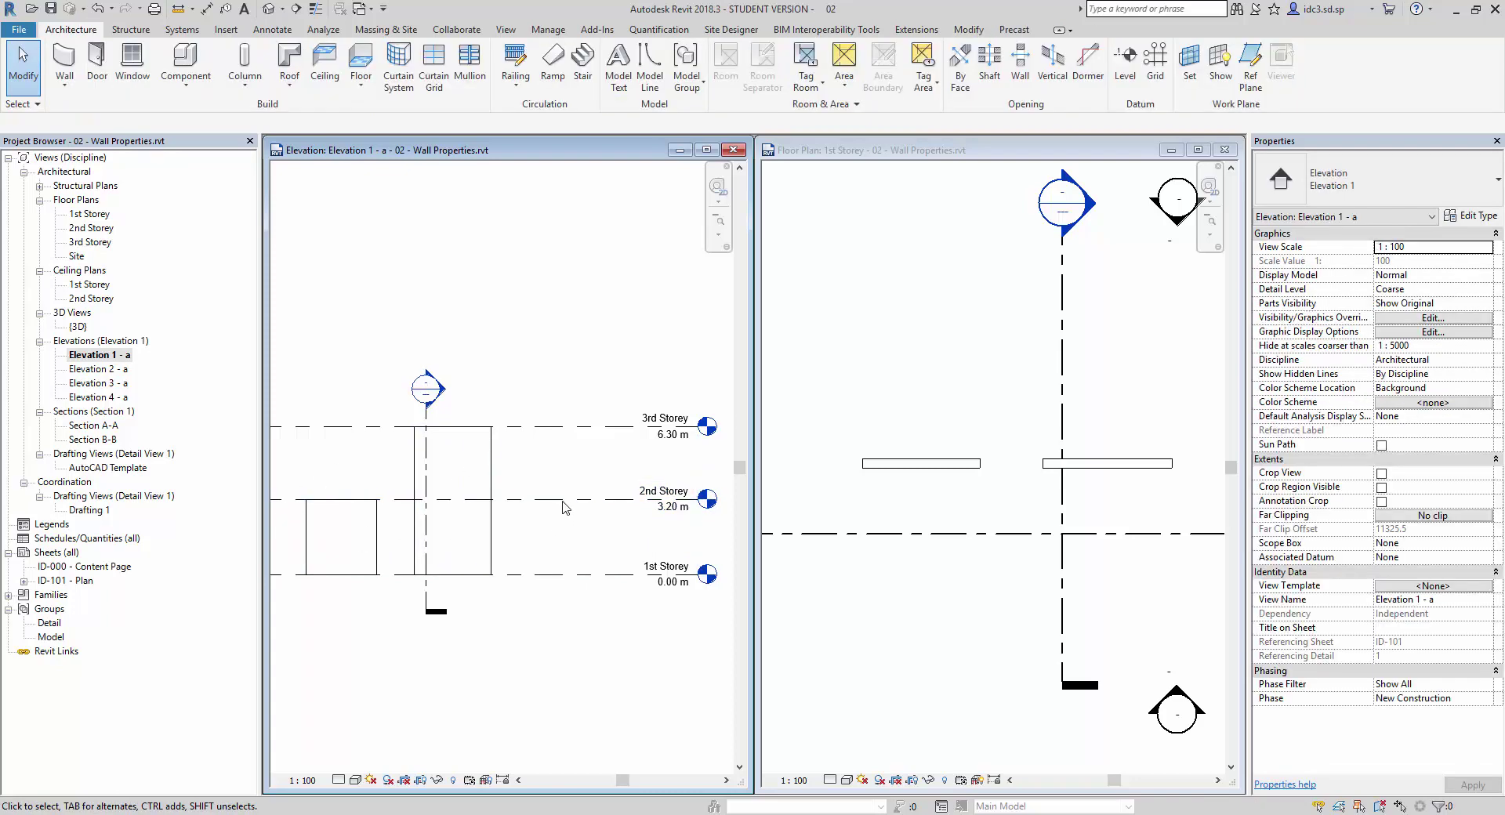
click(580, 501)
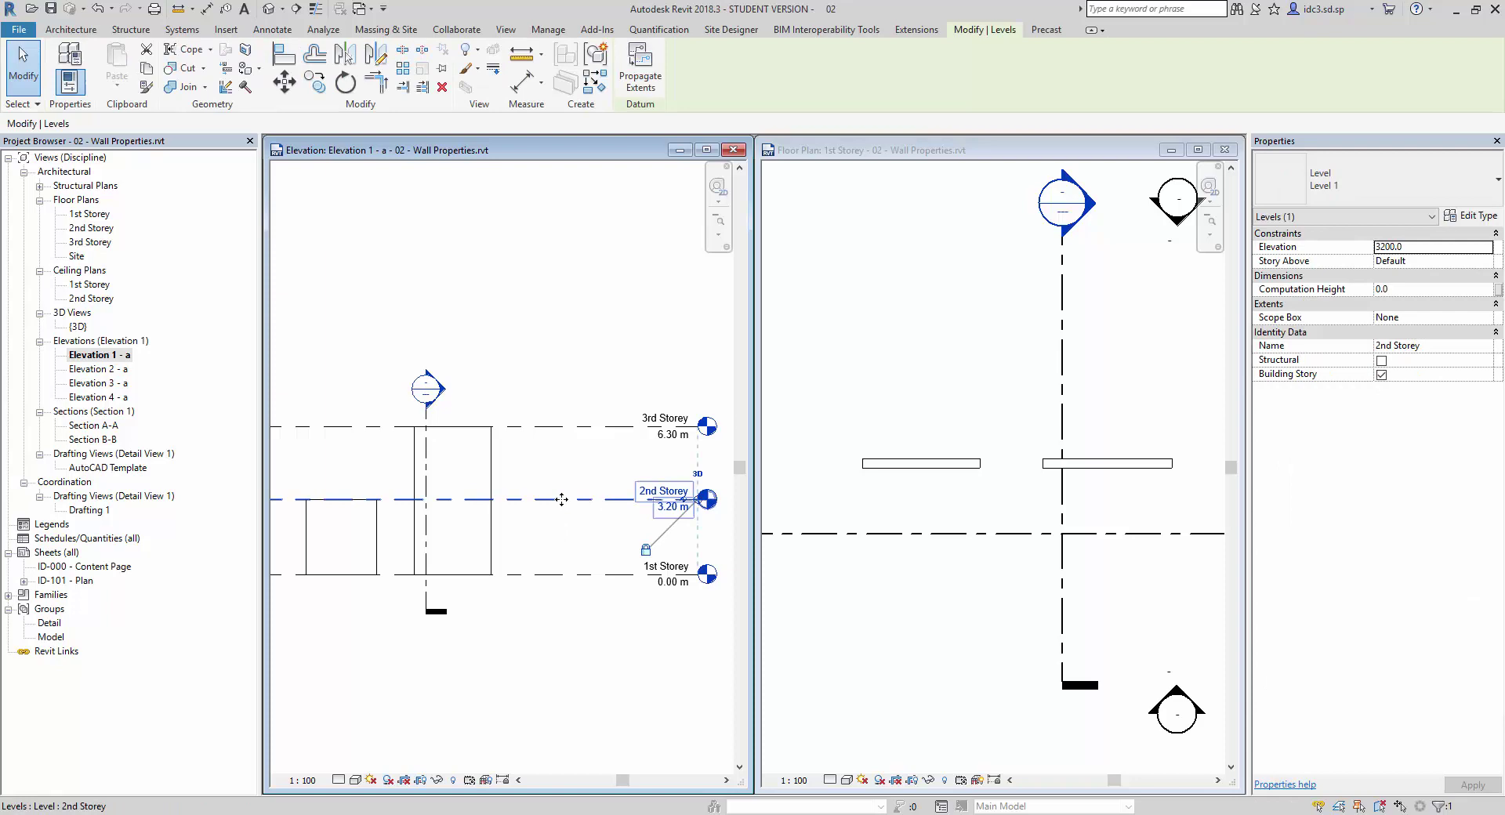
drag(568, 499, 569, 478)
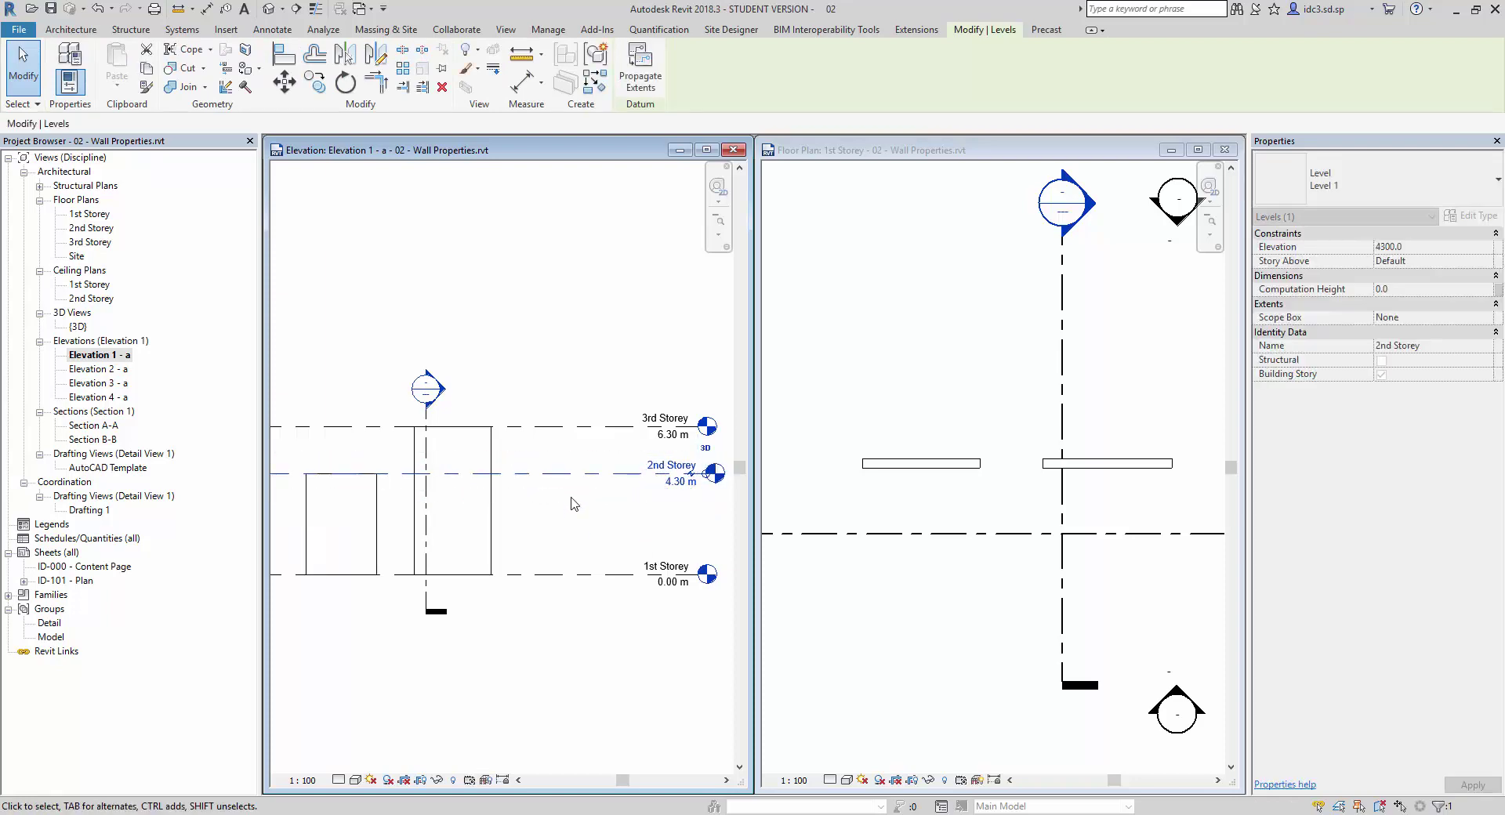
key(ctrl+z)
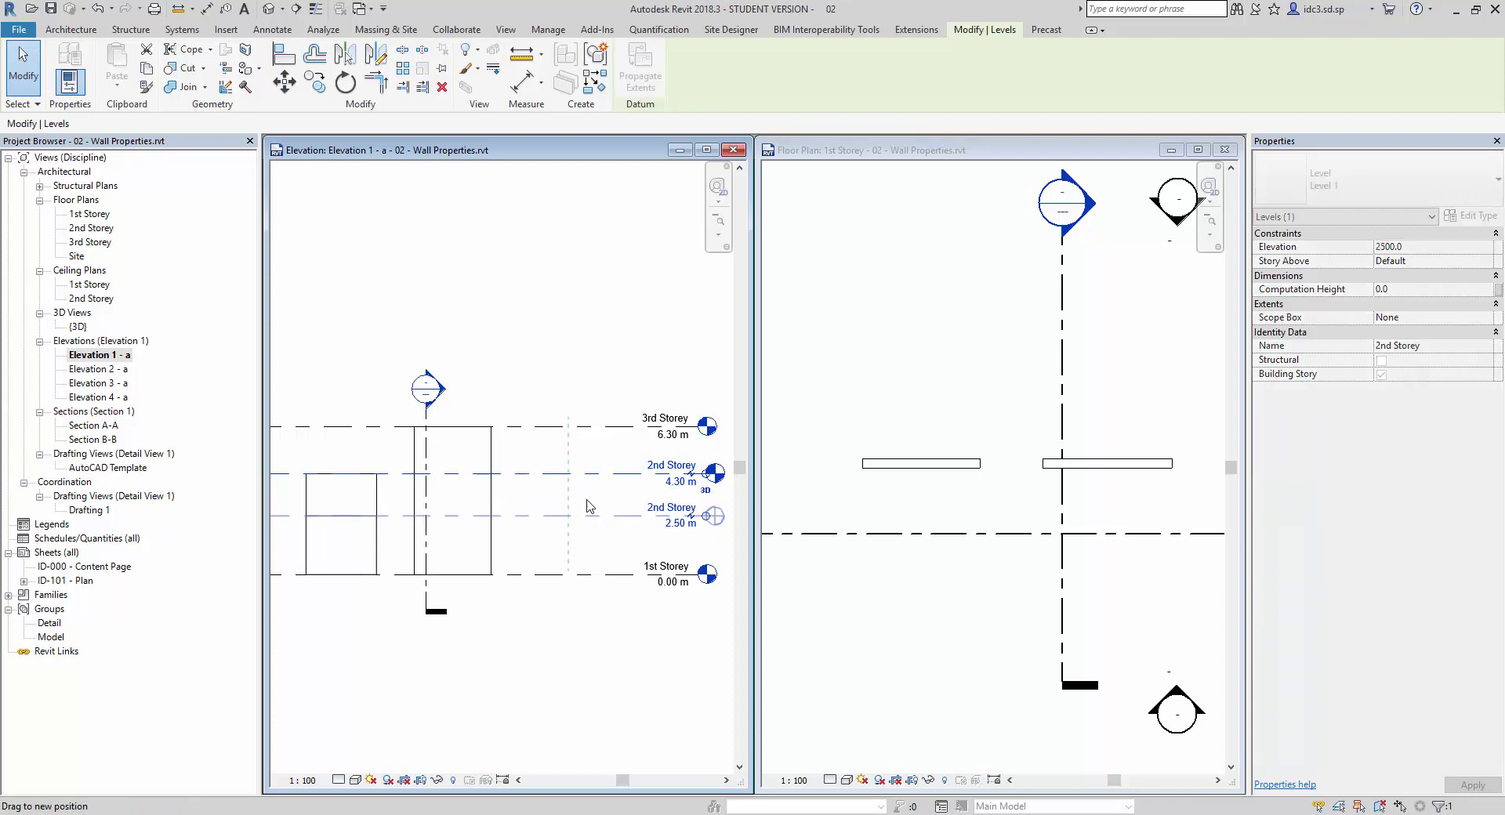
click(558, 427)
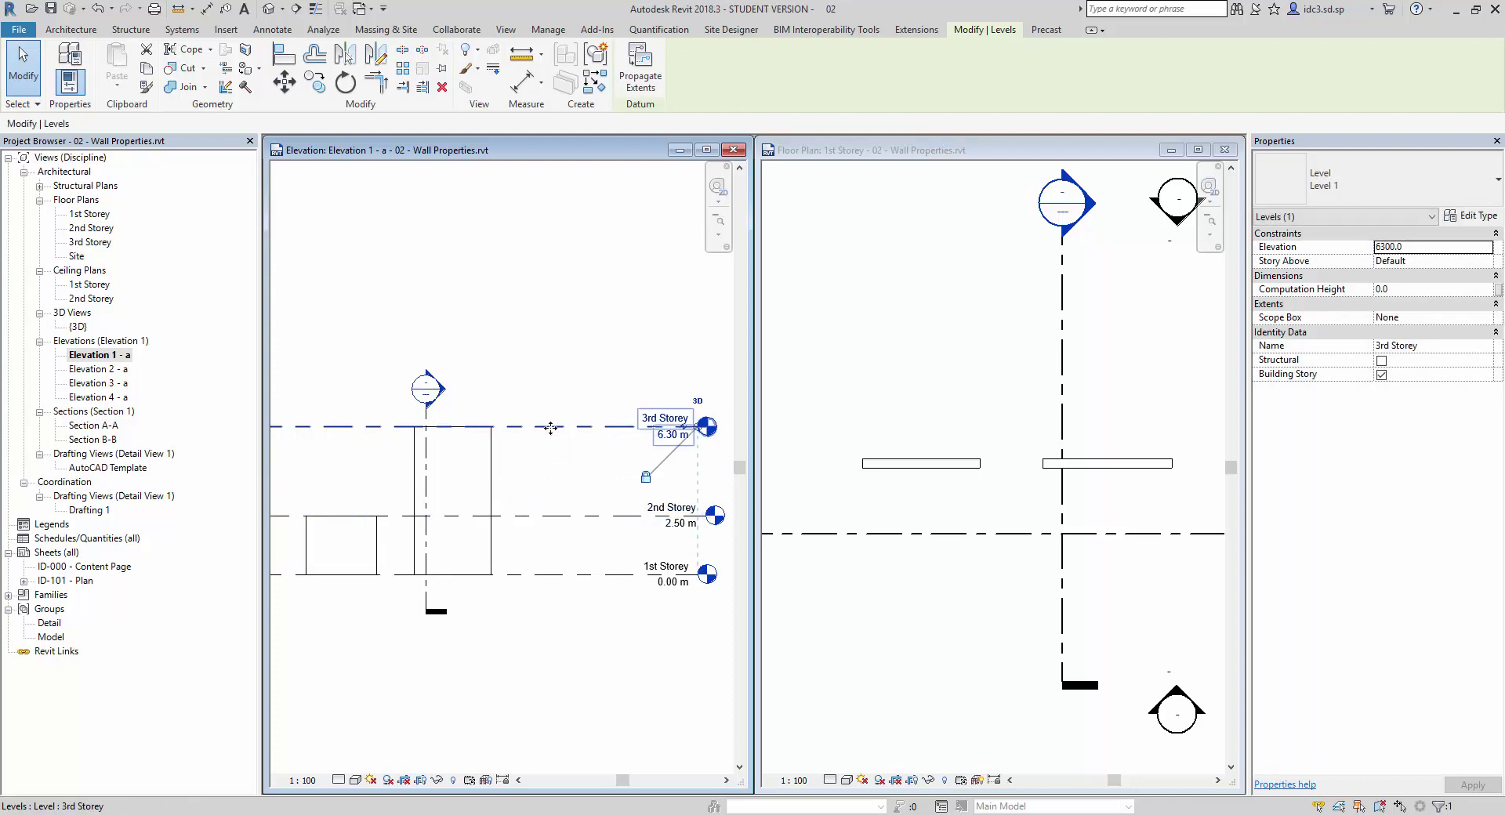
drag(550, 449, 557, 431)
click(520, 497)
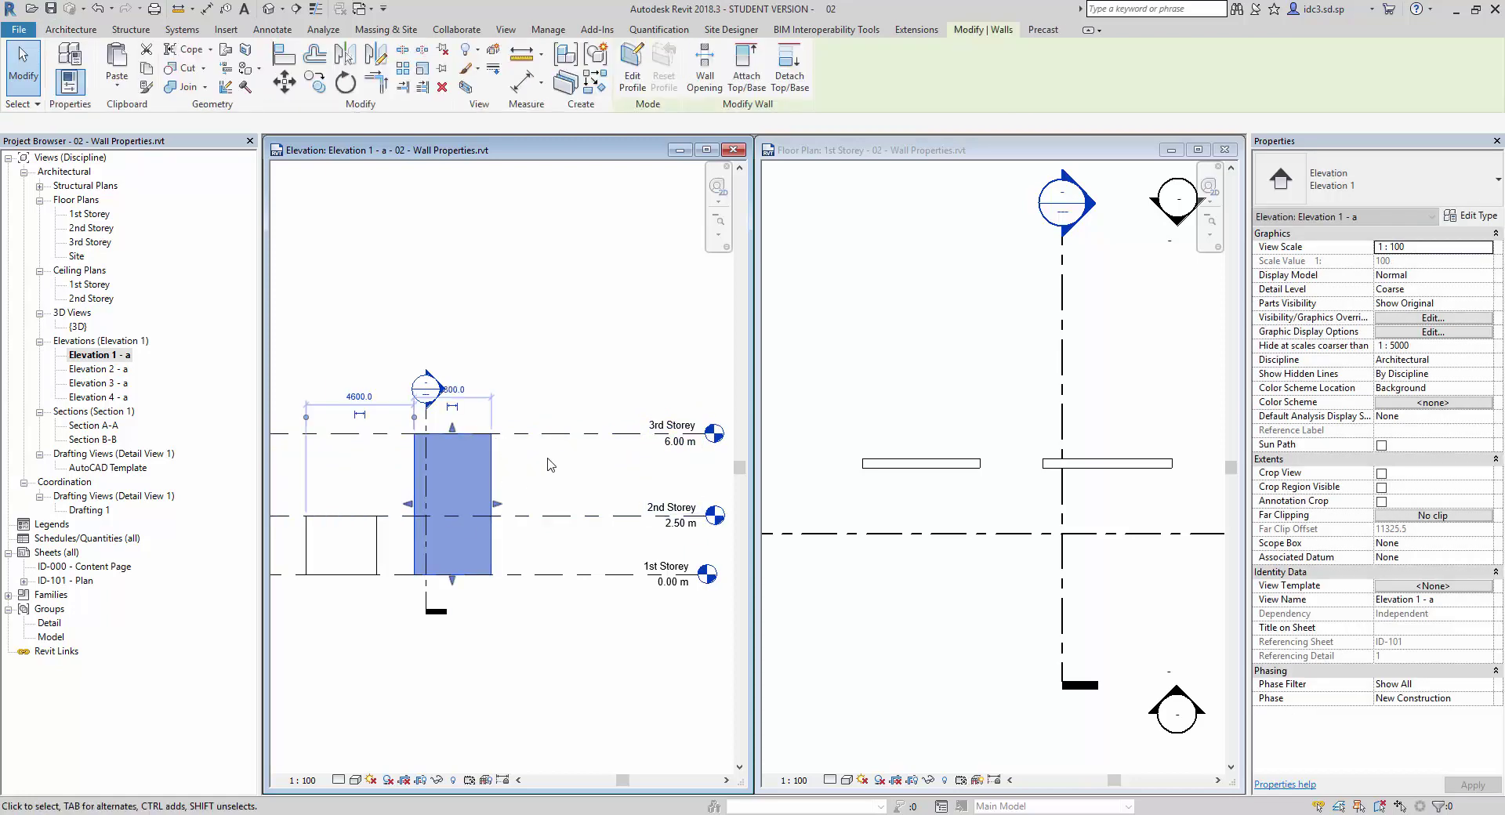
click(1096, 495)
click(1096, 464)
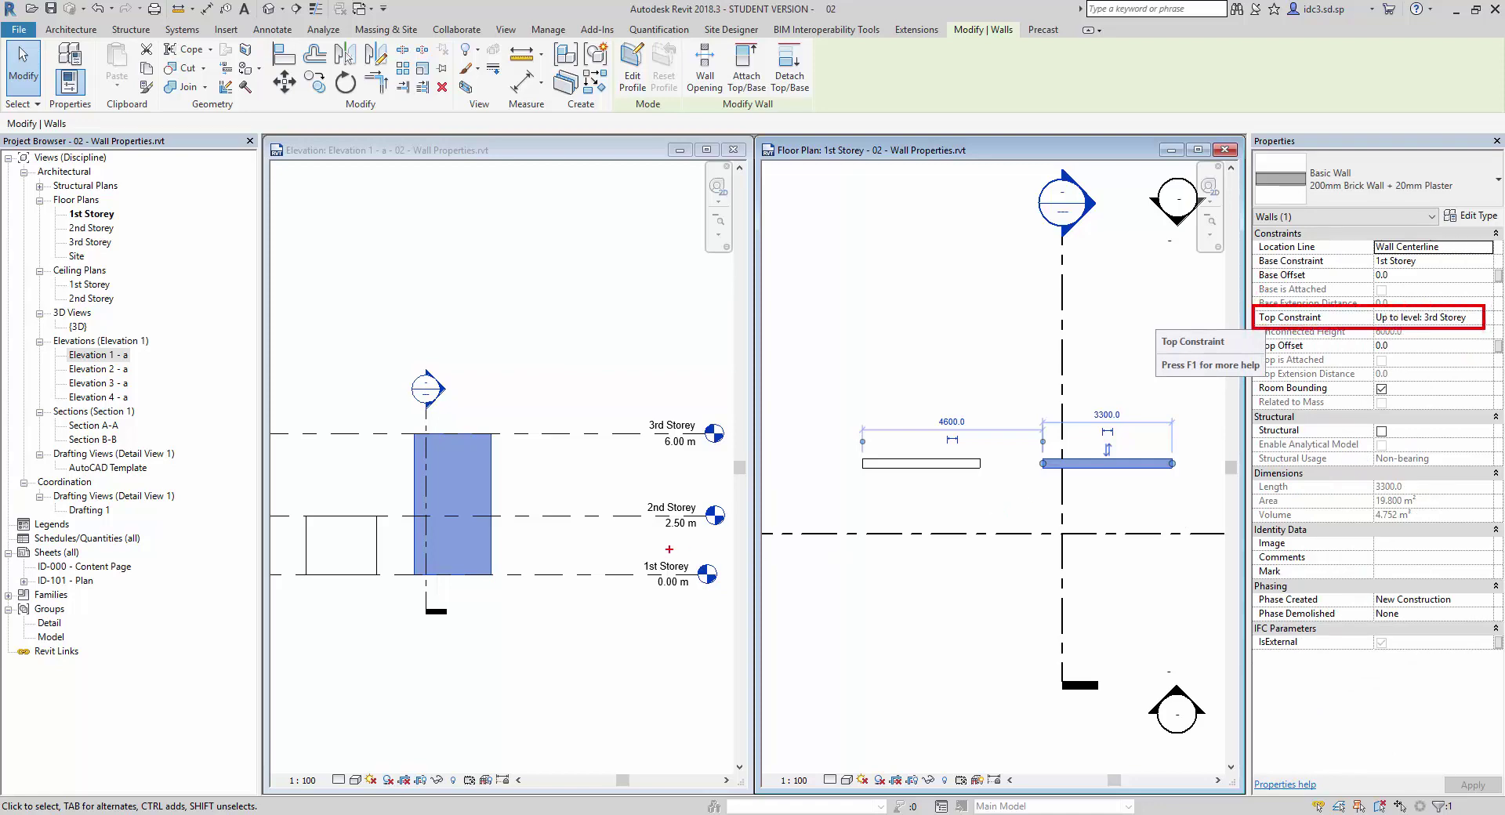
Step: Set 3rd Storey to 6.10 m and 2nd Storey to 3.40 m, then maximize the 1st Storey plan
click(546, 441)
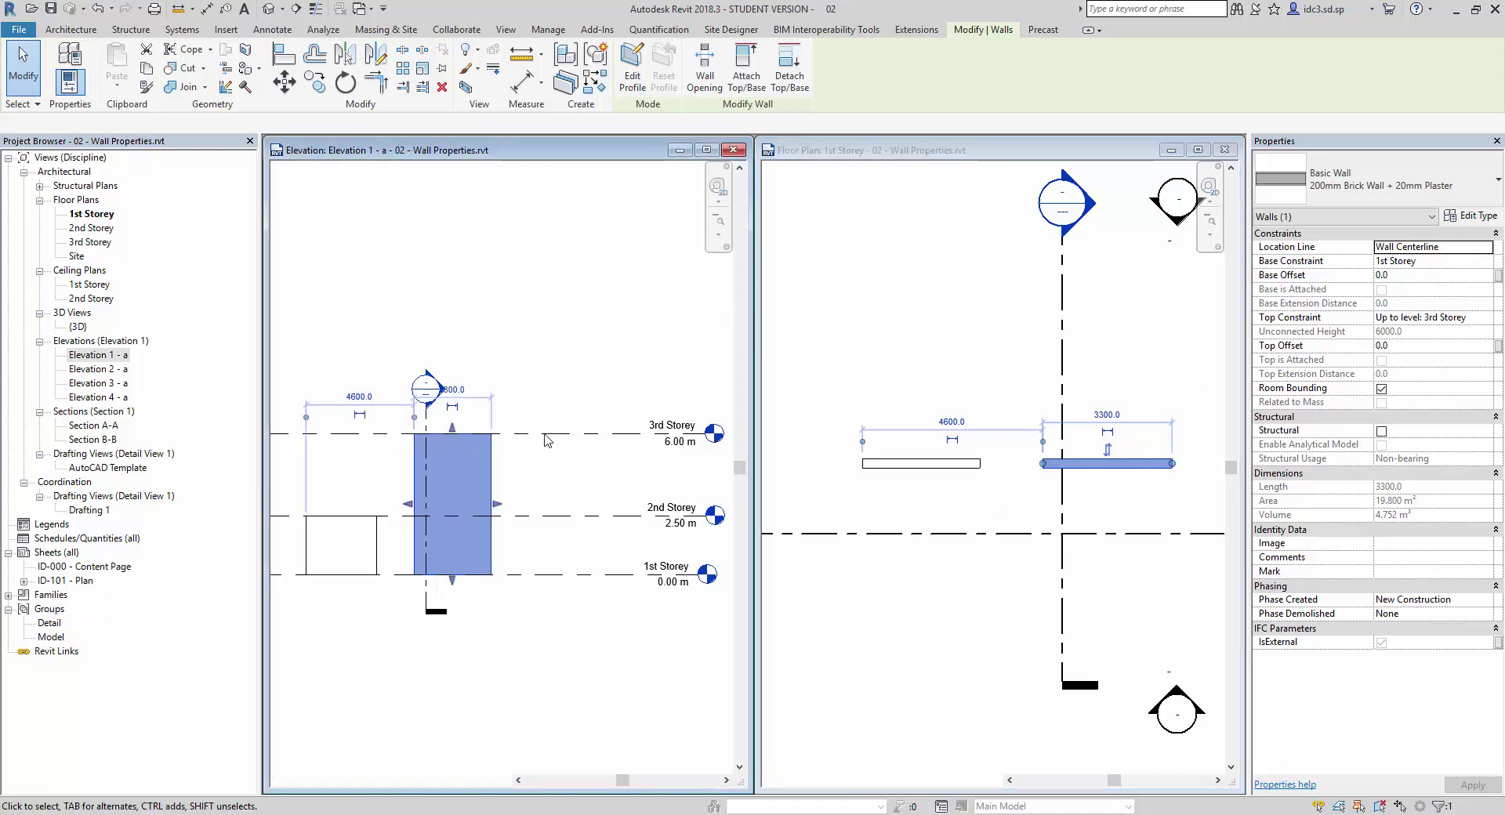
click(564, 434)
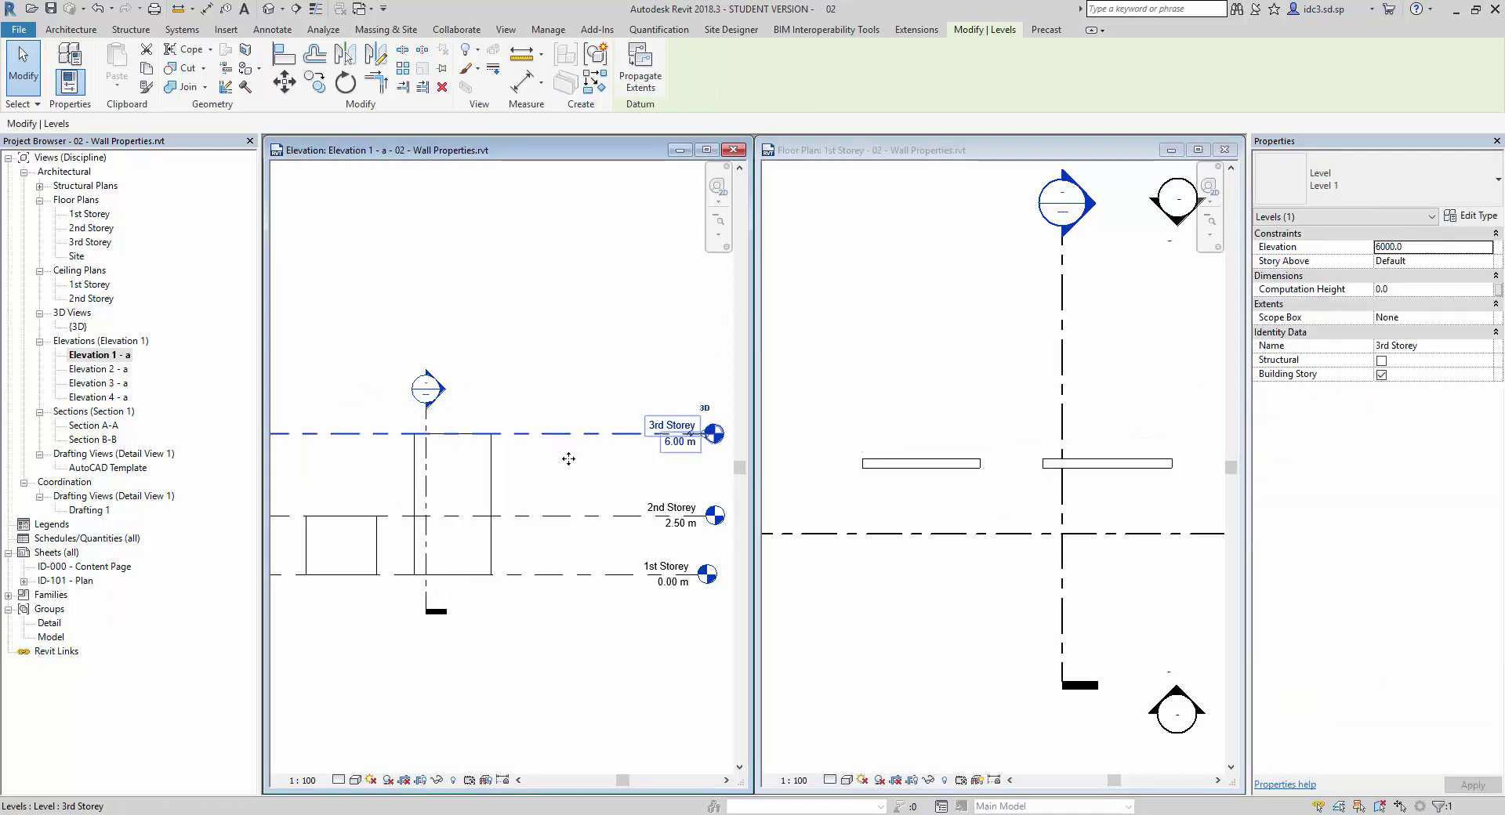
mouse_move(564, 433)
mouse_down()
mouse_move(561, 454)
mouse_move(557, 430)
mouse_up()
click(554, 479)
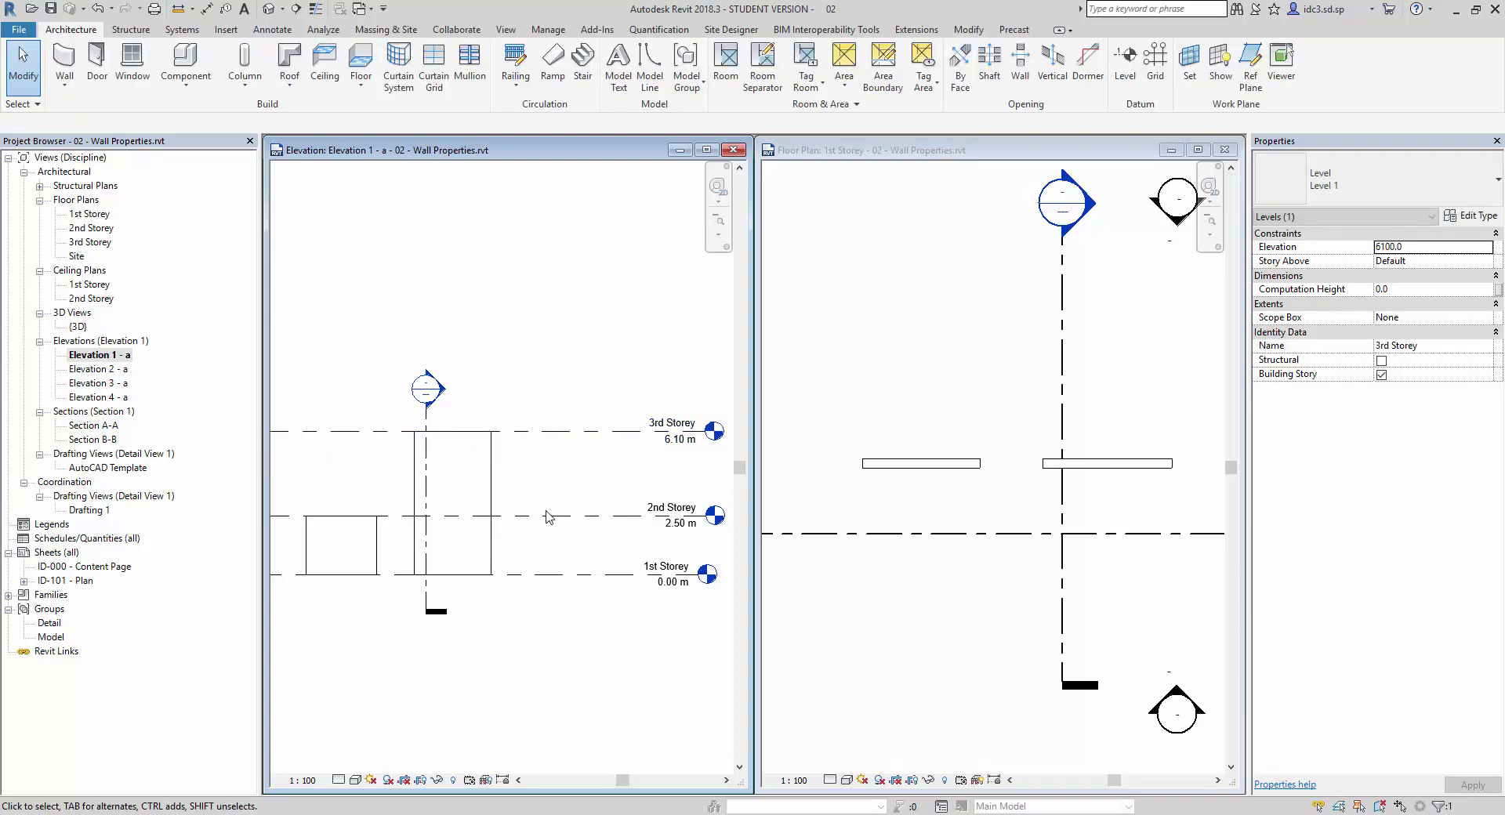
click(548, 516)
drag(551, 516, 559, 498)
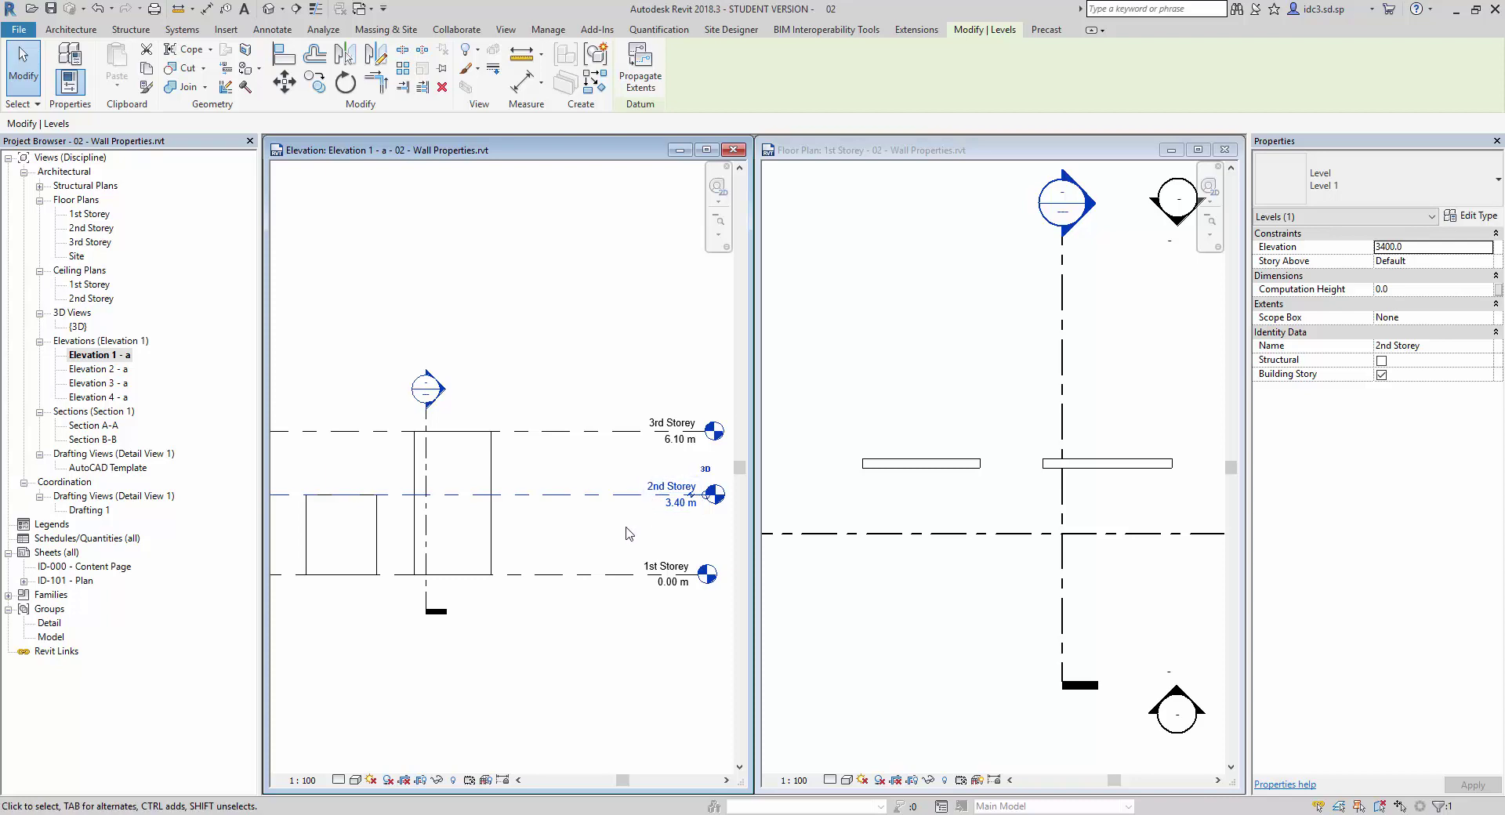
click(572, 551)
click(813, 361)
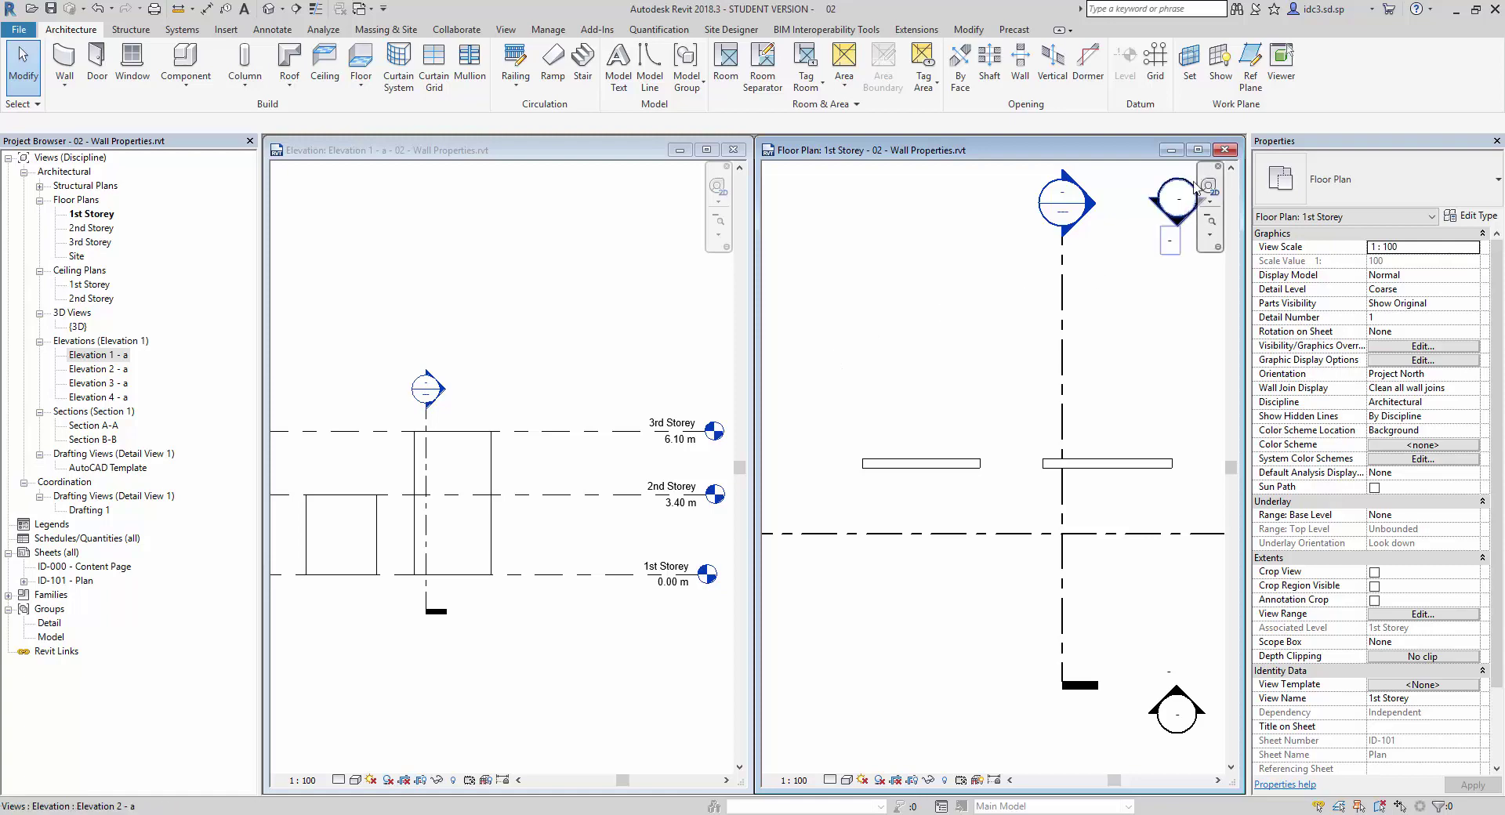
click(1197, 149)
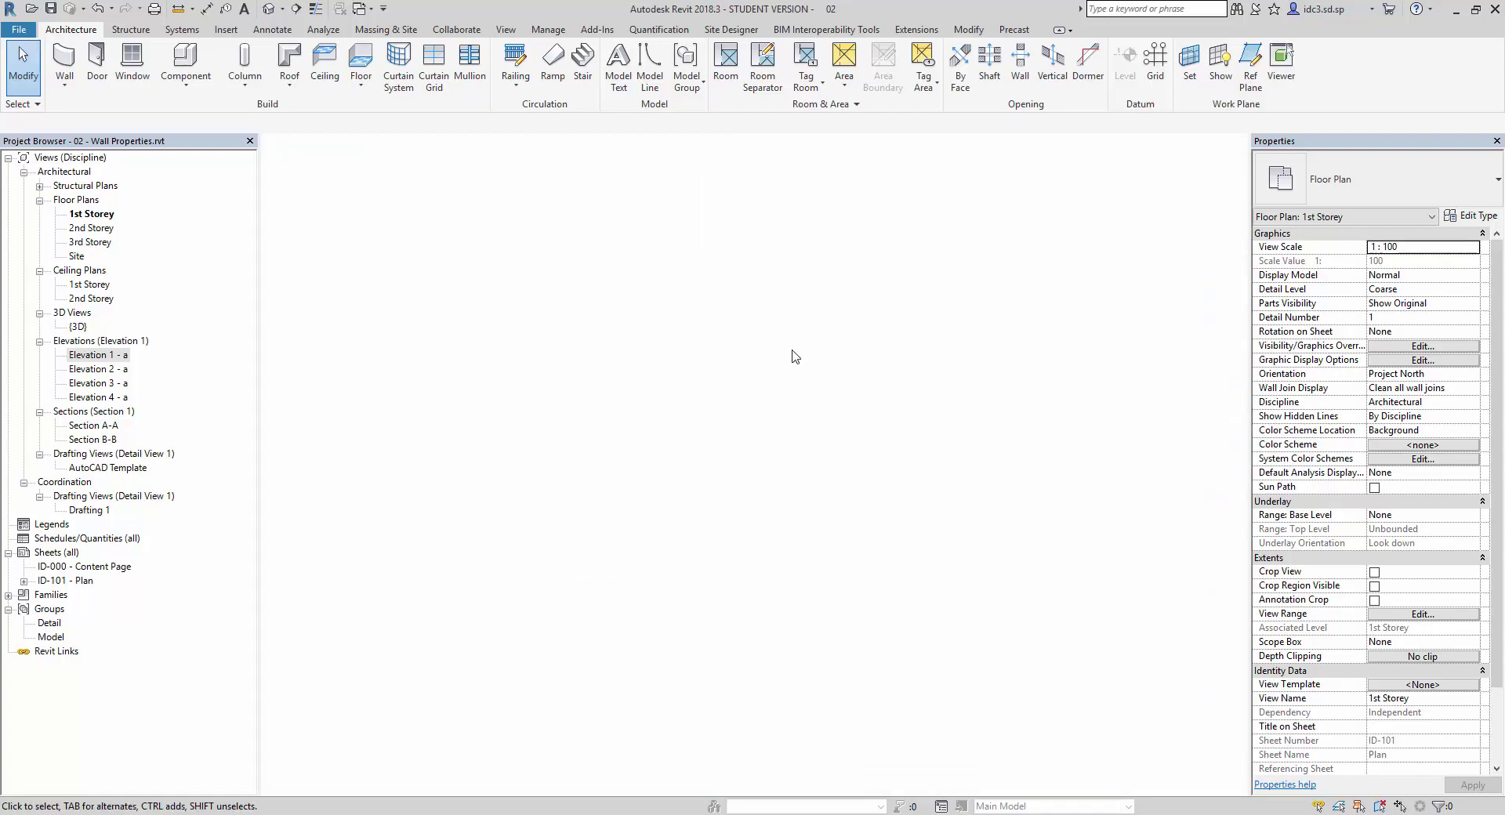
Step: Draw a 5100 mm architectural brick-and-plaster wall above the two existing walls
scroll(867, 399, down, 2)
scroll(923, 426, up, 1)
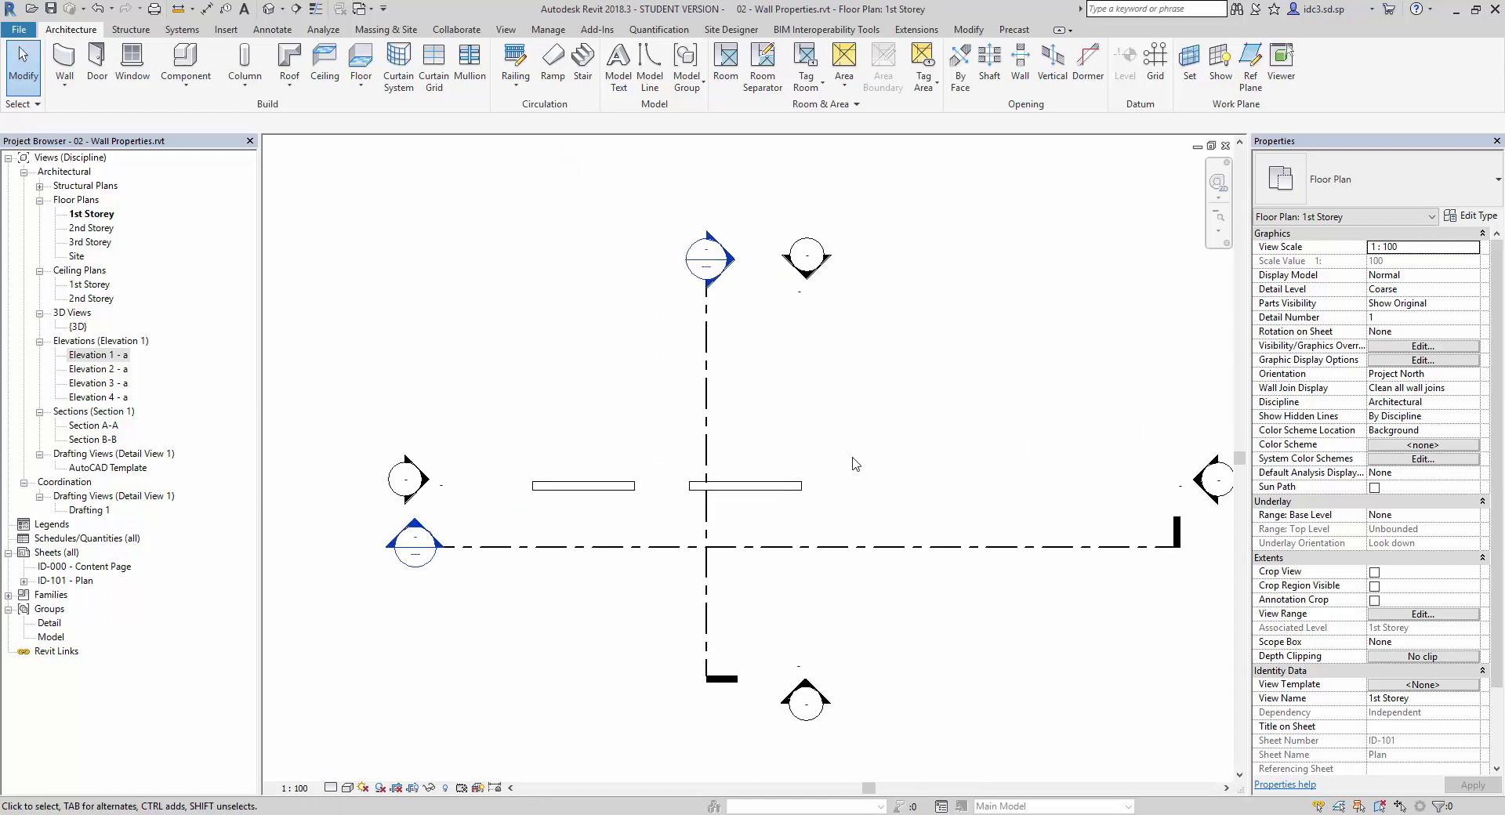
click(64, 78)
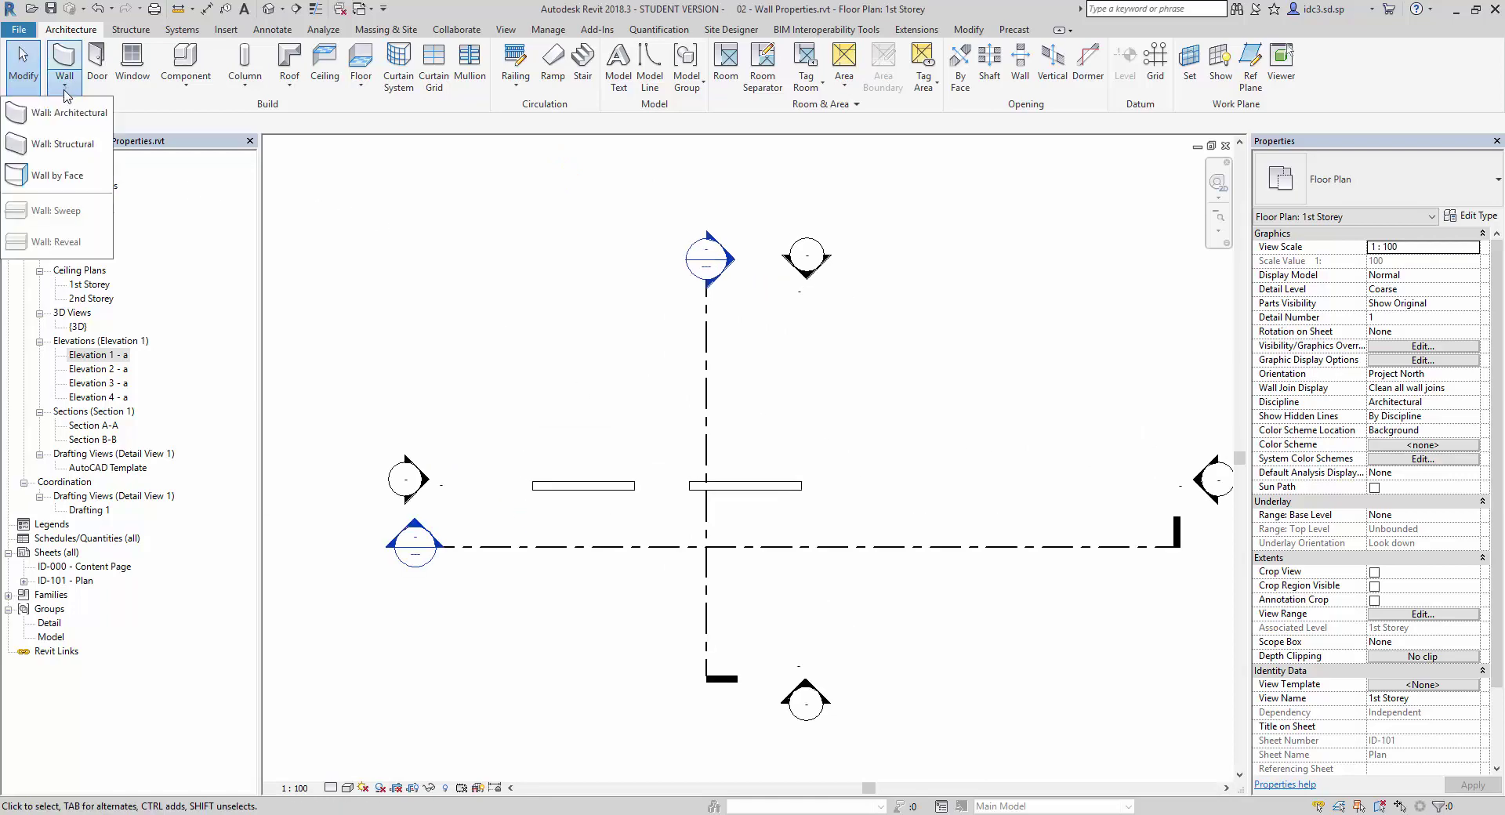
click(88, 114)
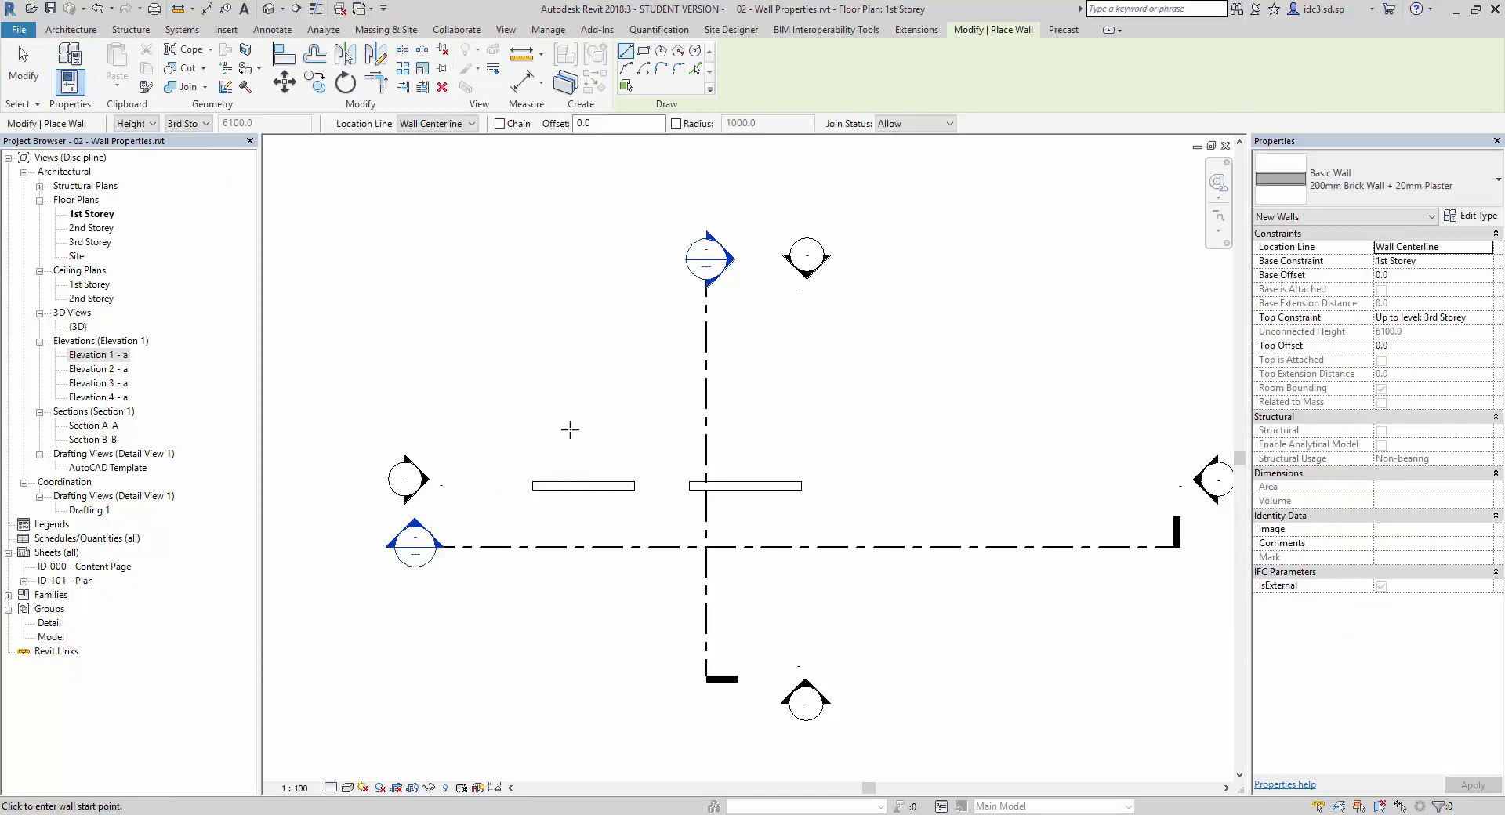
scroll(570, 429, up, 1)
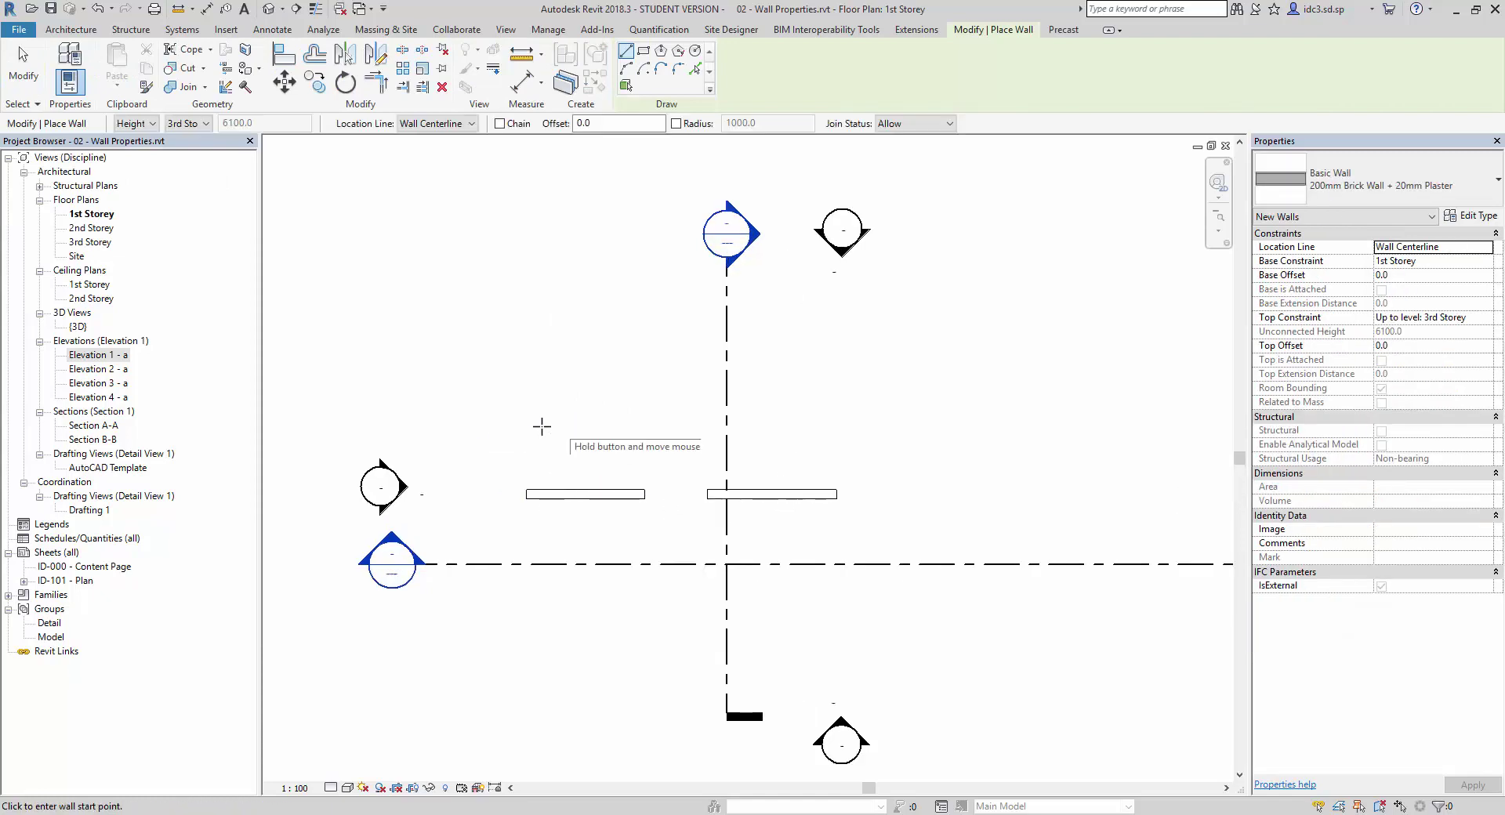
click(585, 403)
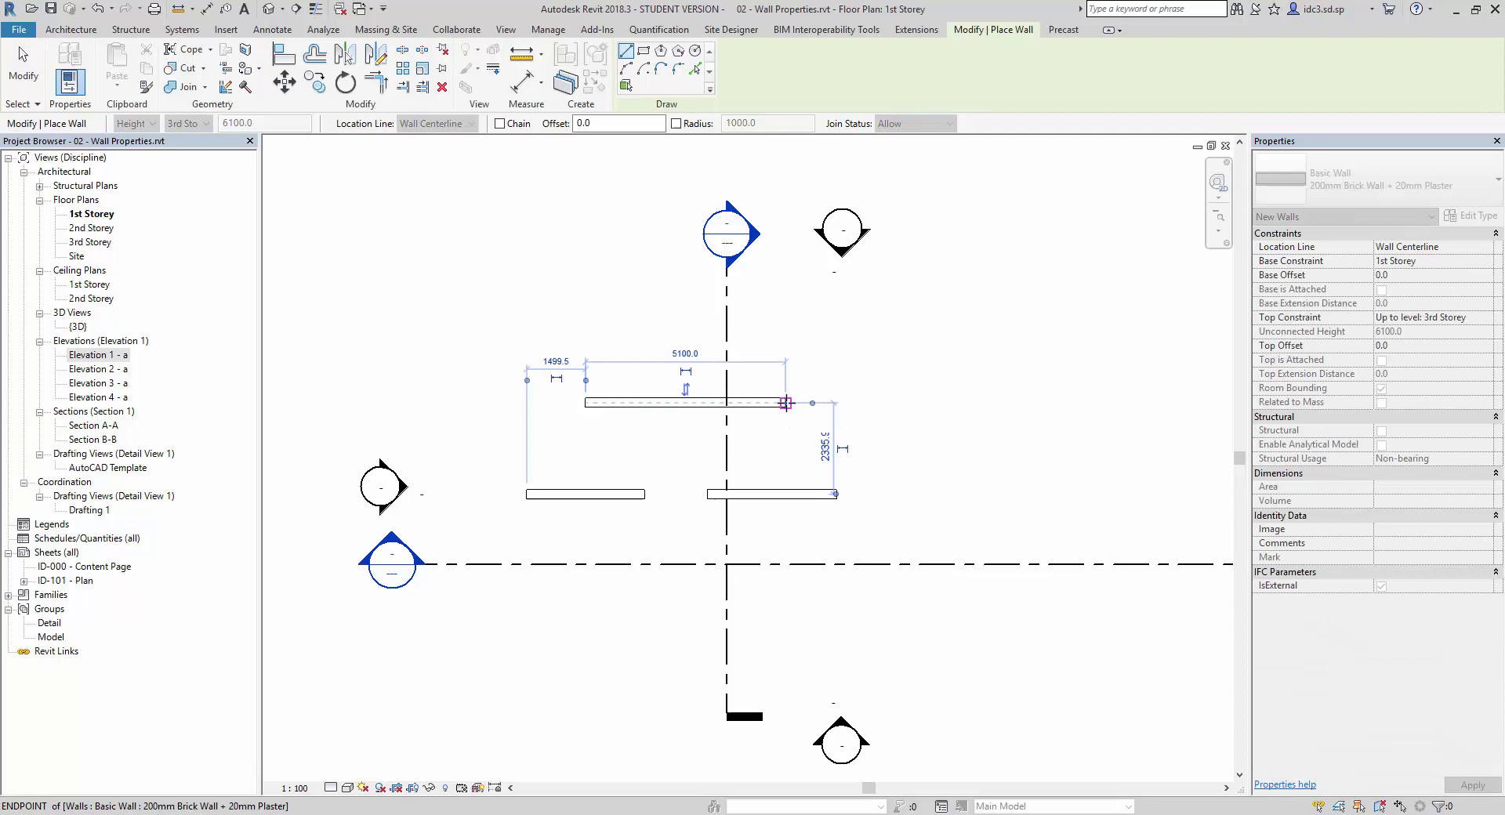
click(786, 403)
key(Escape)
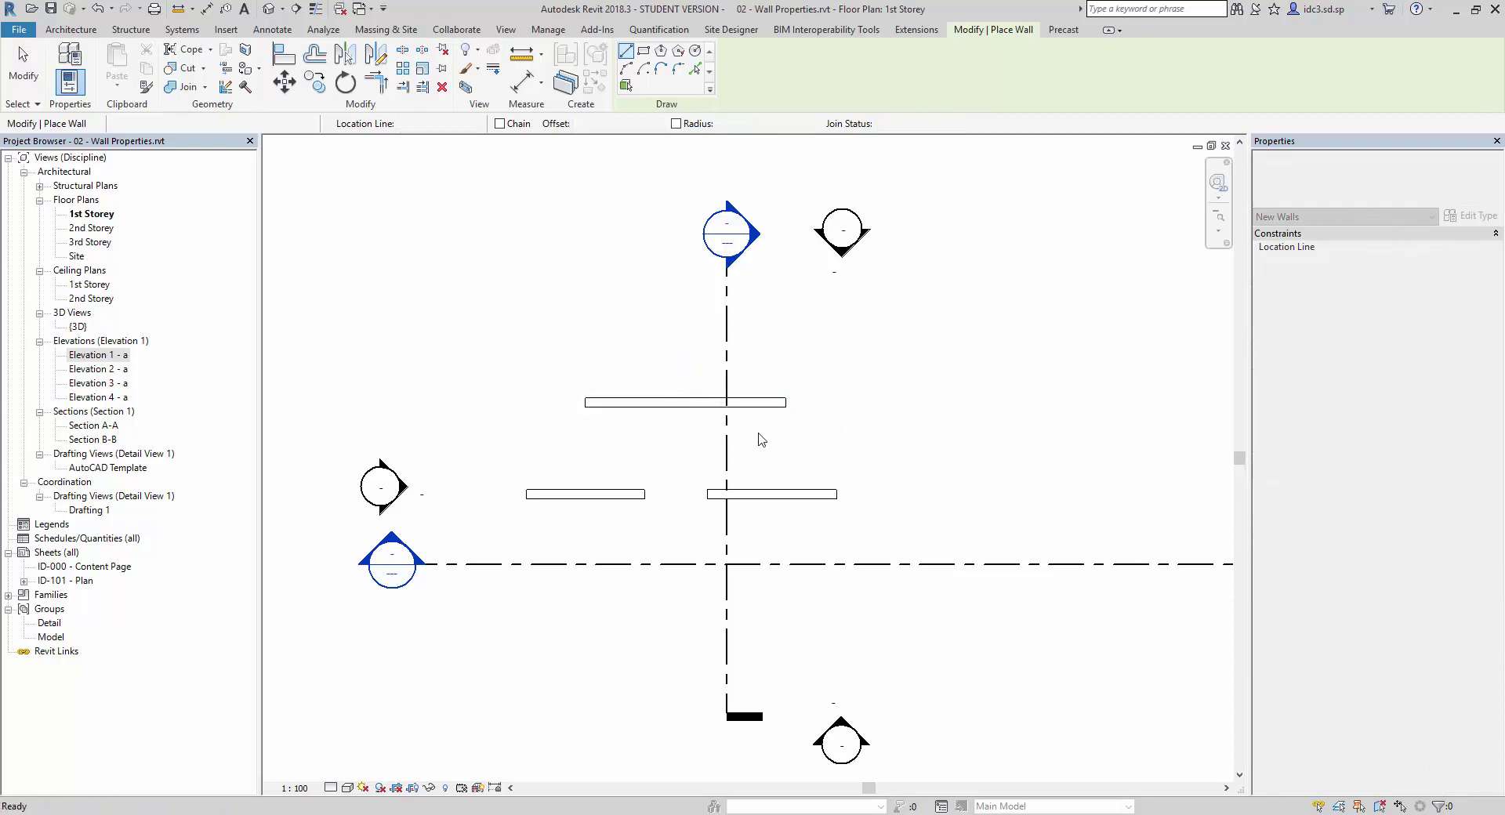
Step: Select the new wall to check its 5100 mm length and 6100 mm height, then deselect it
scroll(768, 438, up, 3)
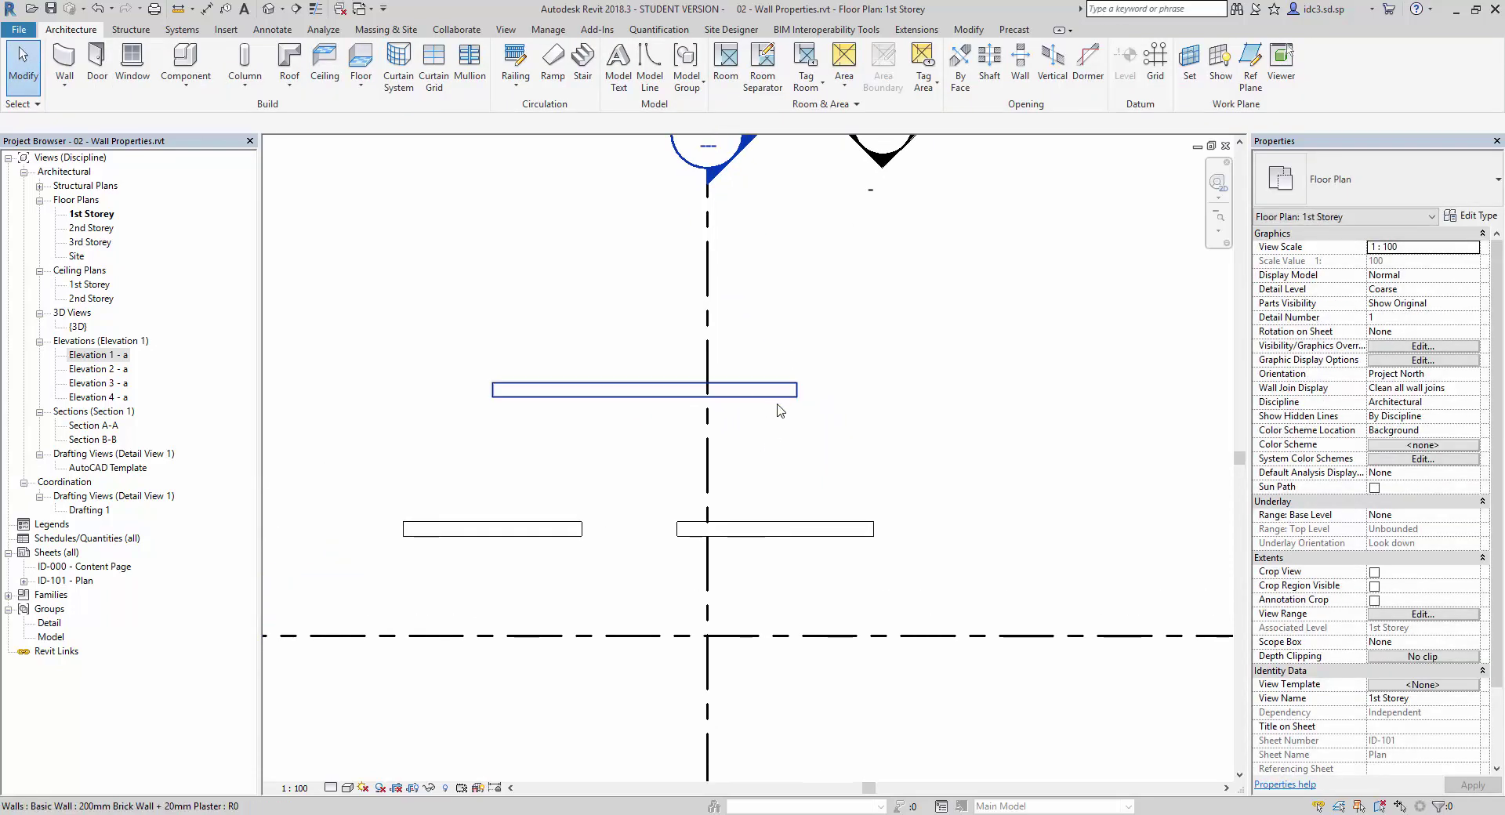
click(771, 398)
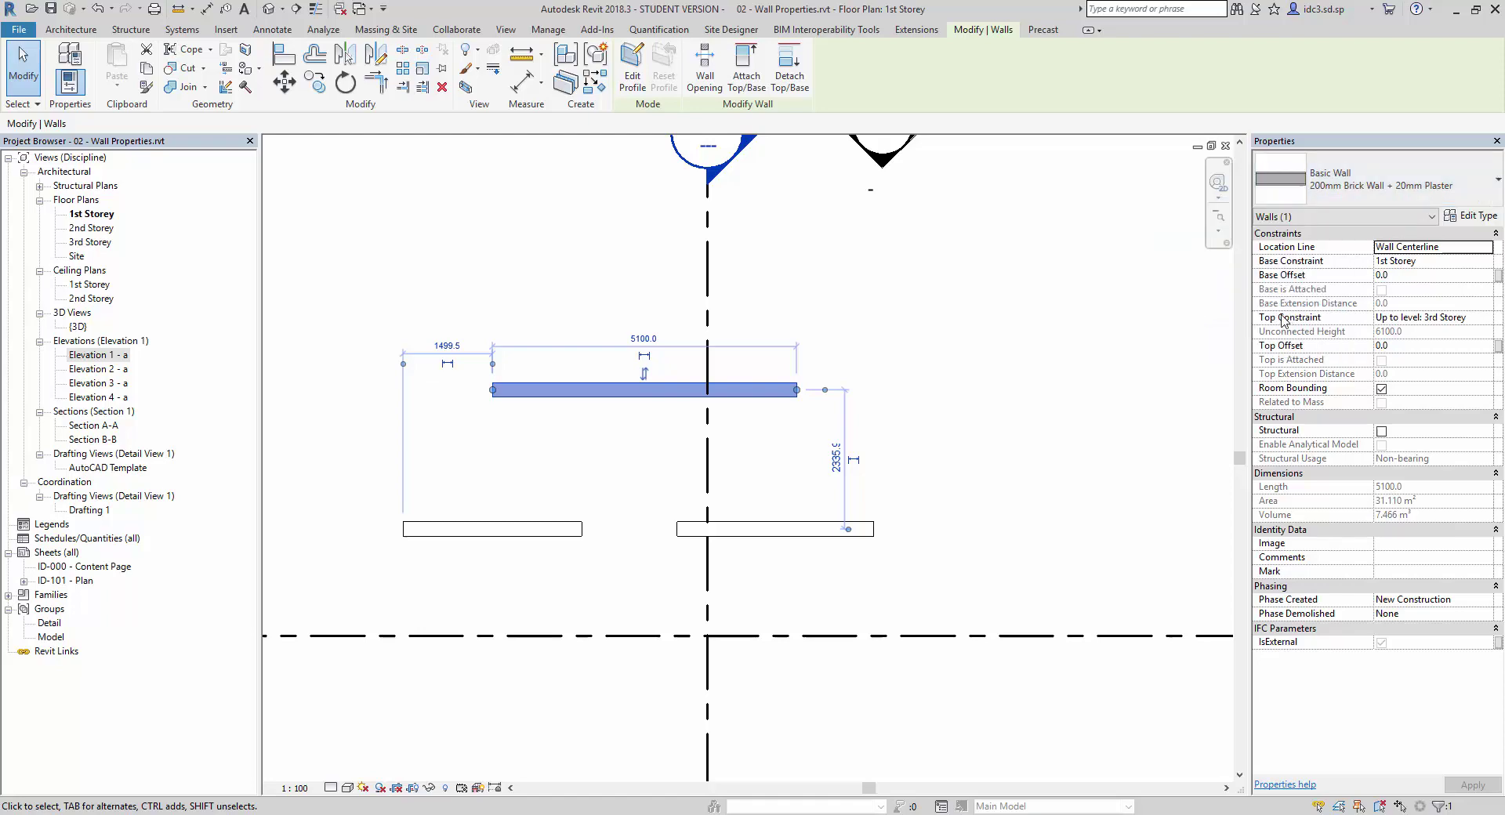
scroll(717, 392, up, 4)
scroll(894, 437, down, 1)
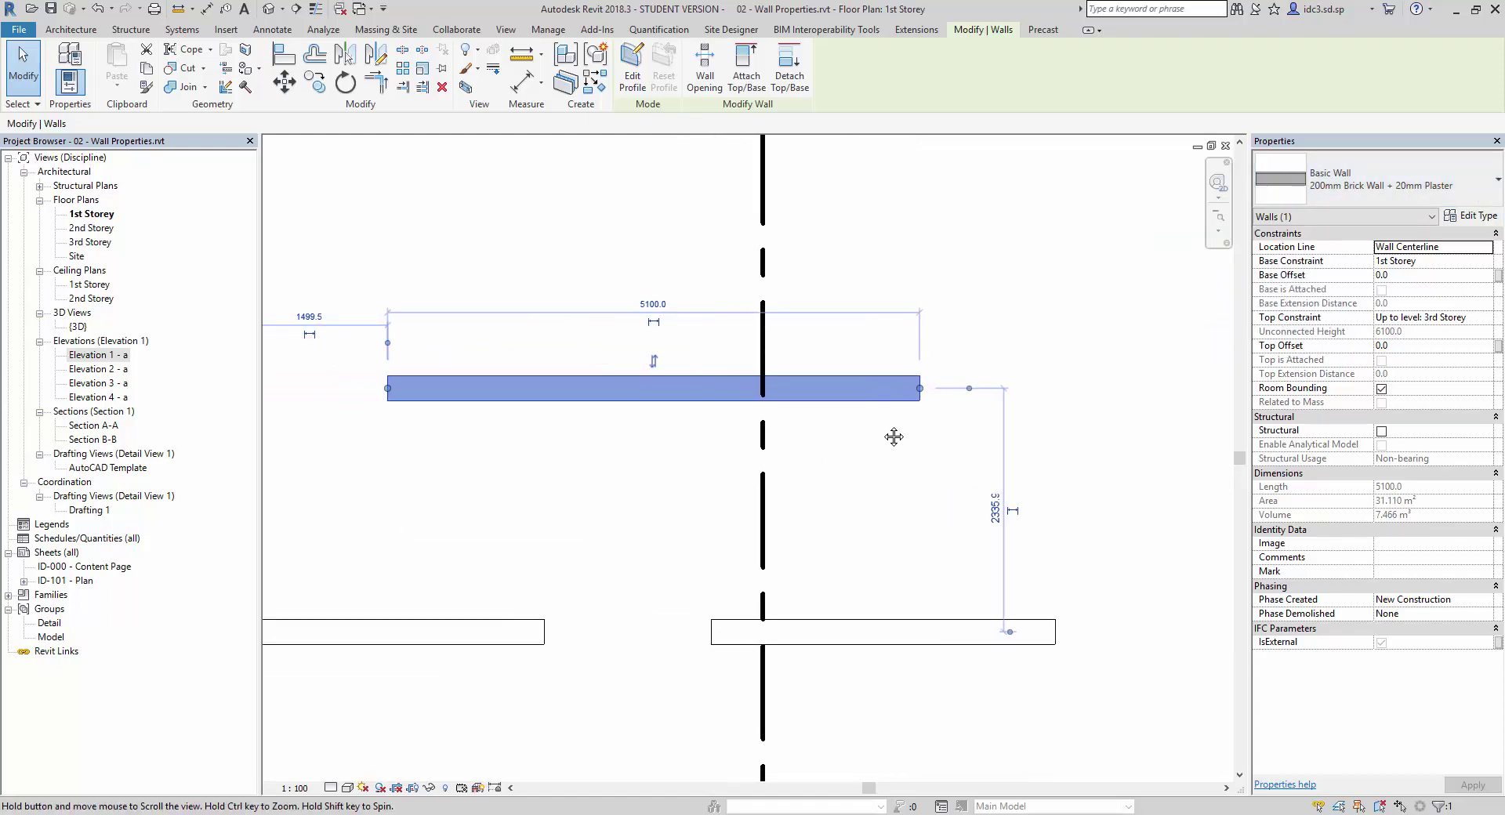
middle_drag(893, 437, 987, 395)
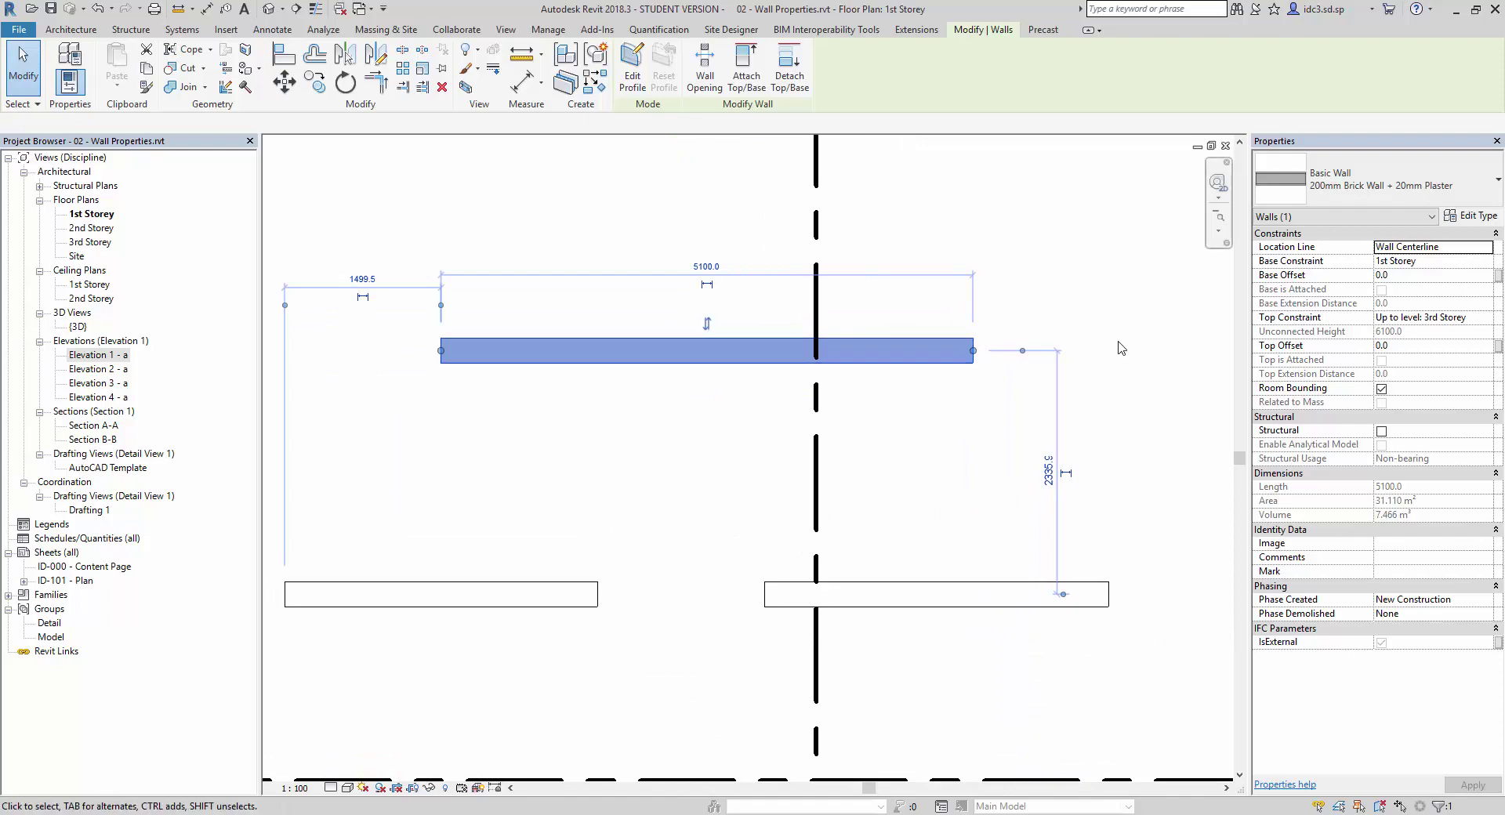
click(1105, 321)
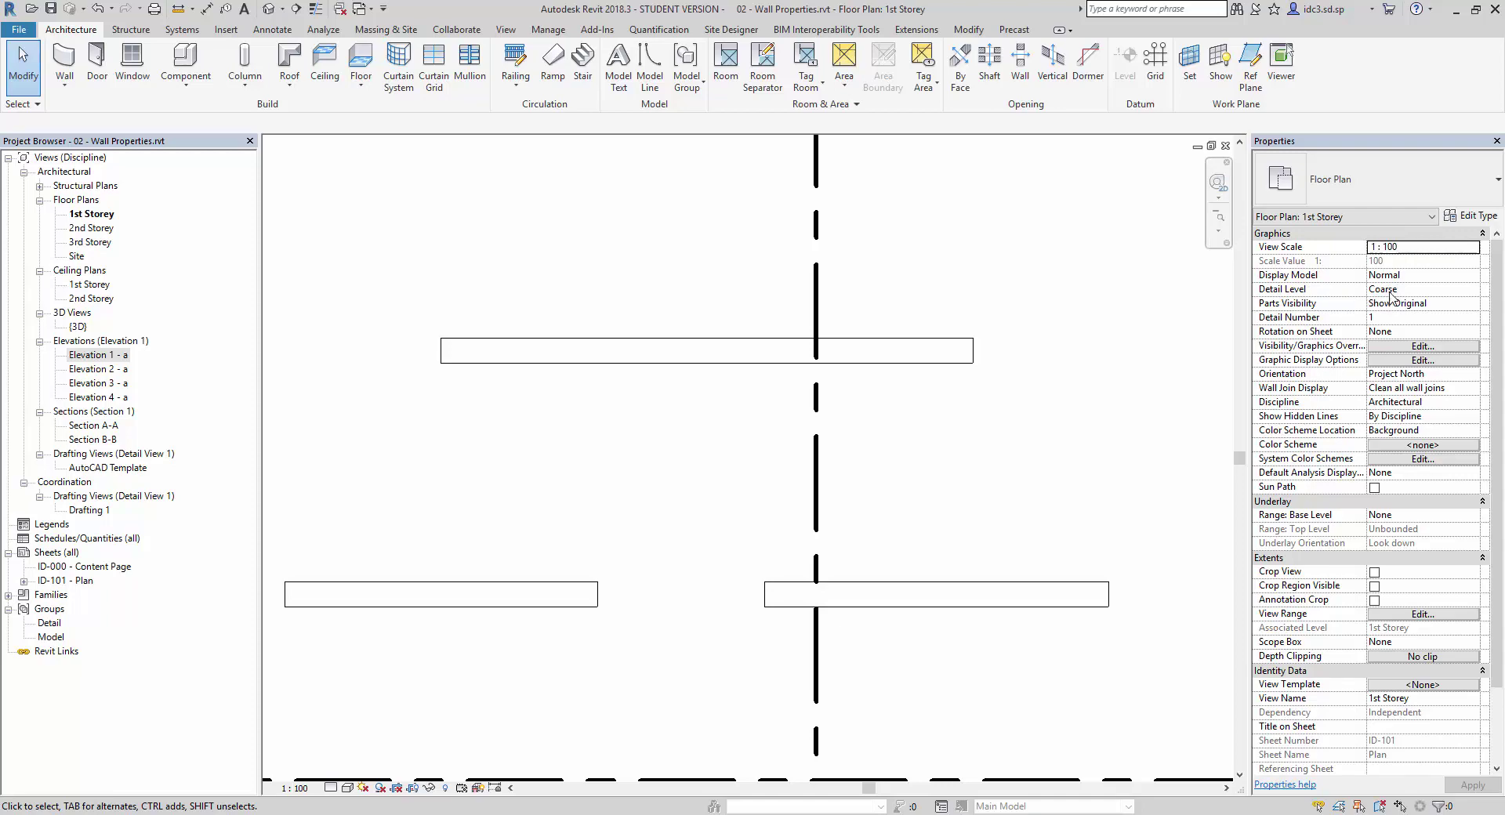
Step: Open and dismiss the plan's Detail Level choices, leaving it at Coarse
click(1439, 290)
click(1473, 290)
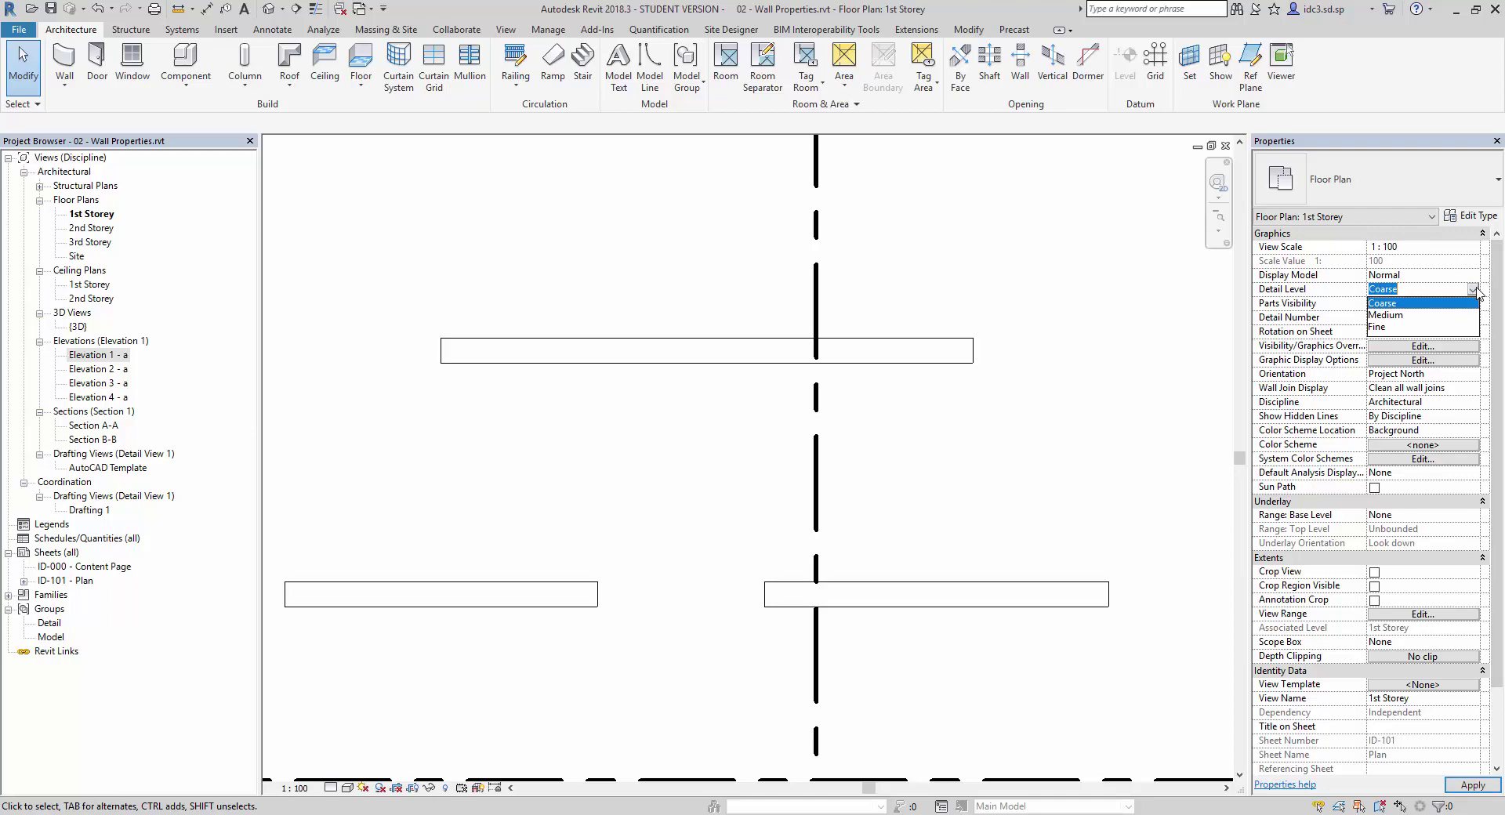
click(1093, 437)
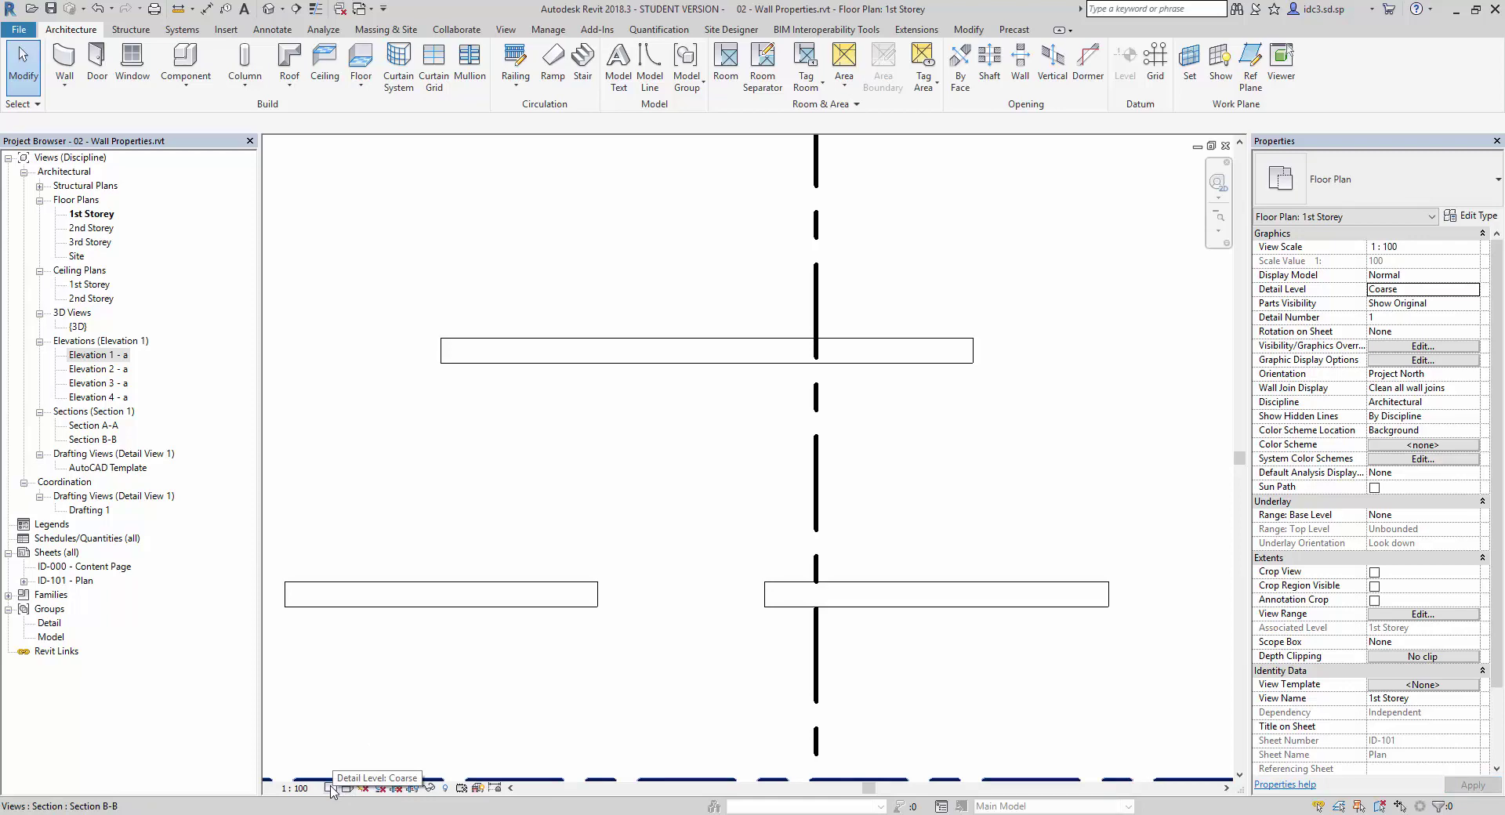
click(330, 788)
click(330, 788)
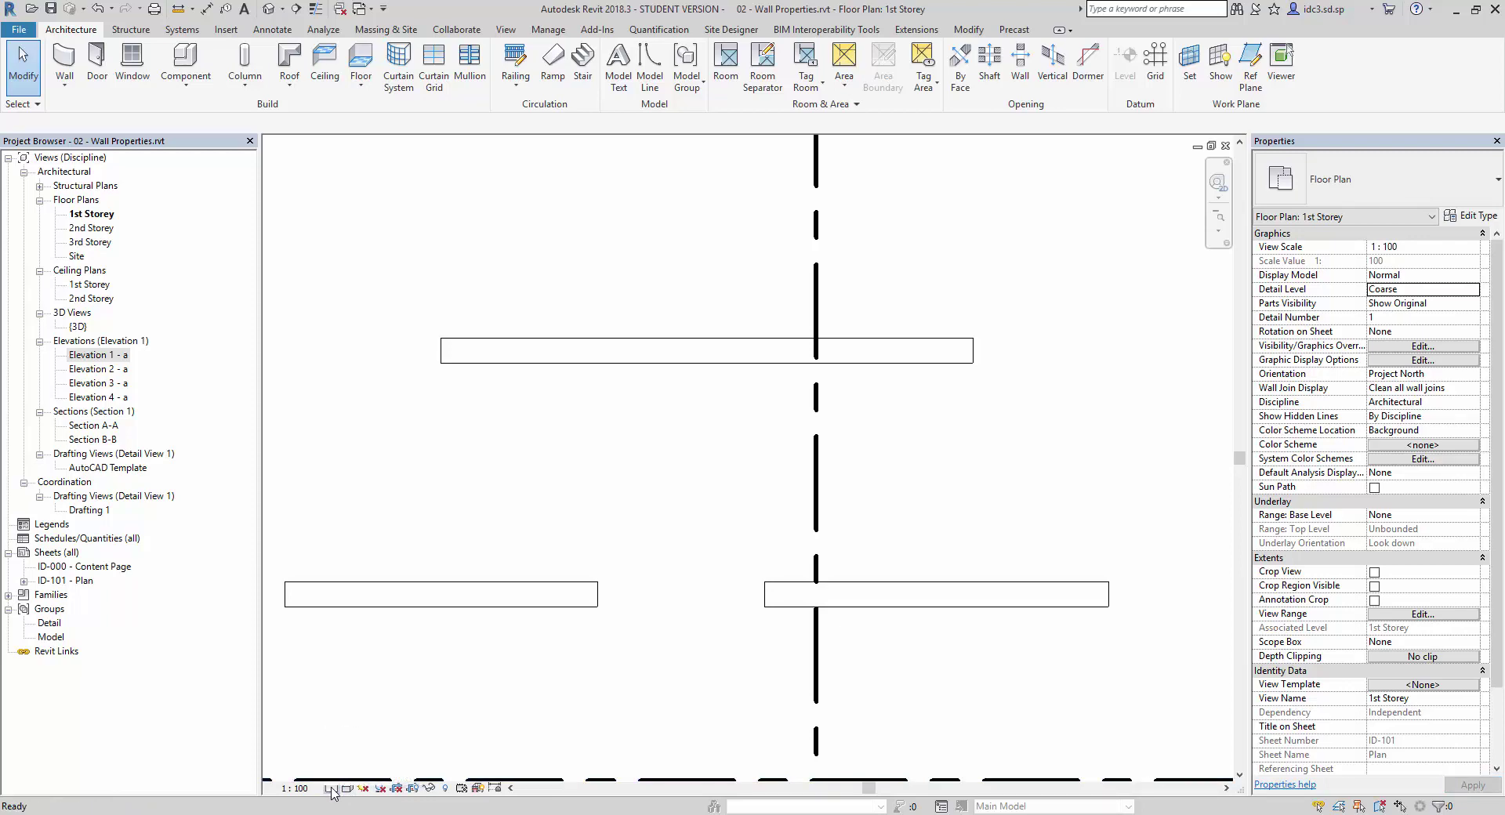
click(330, 788)
click(329, 789)
click(330, 789)
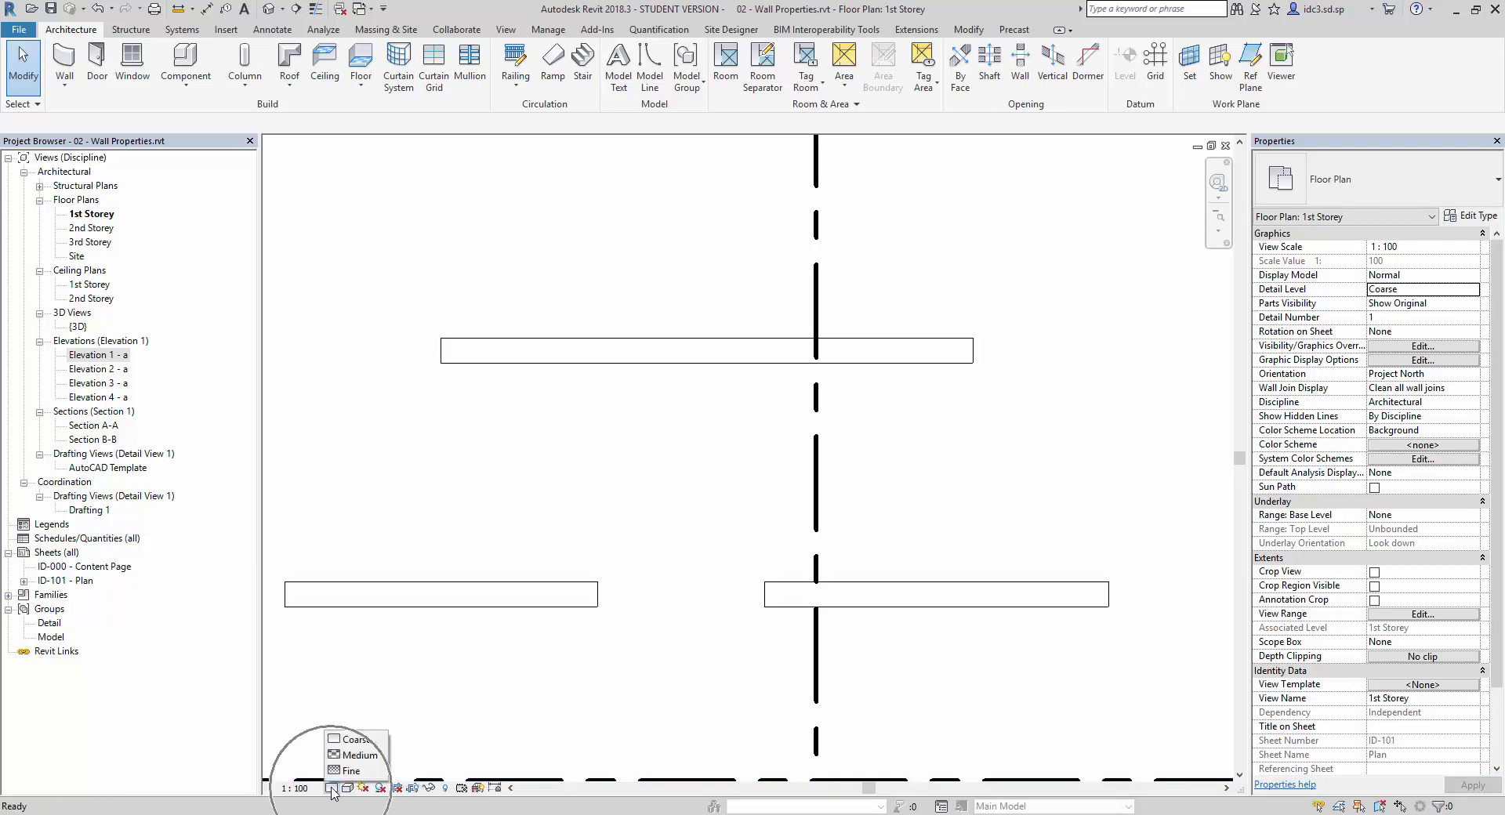
click(330, 788)
click(330, 788)
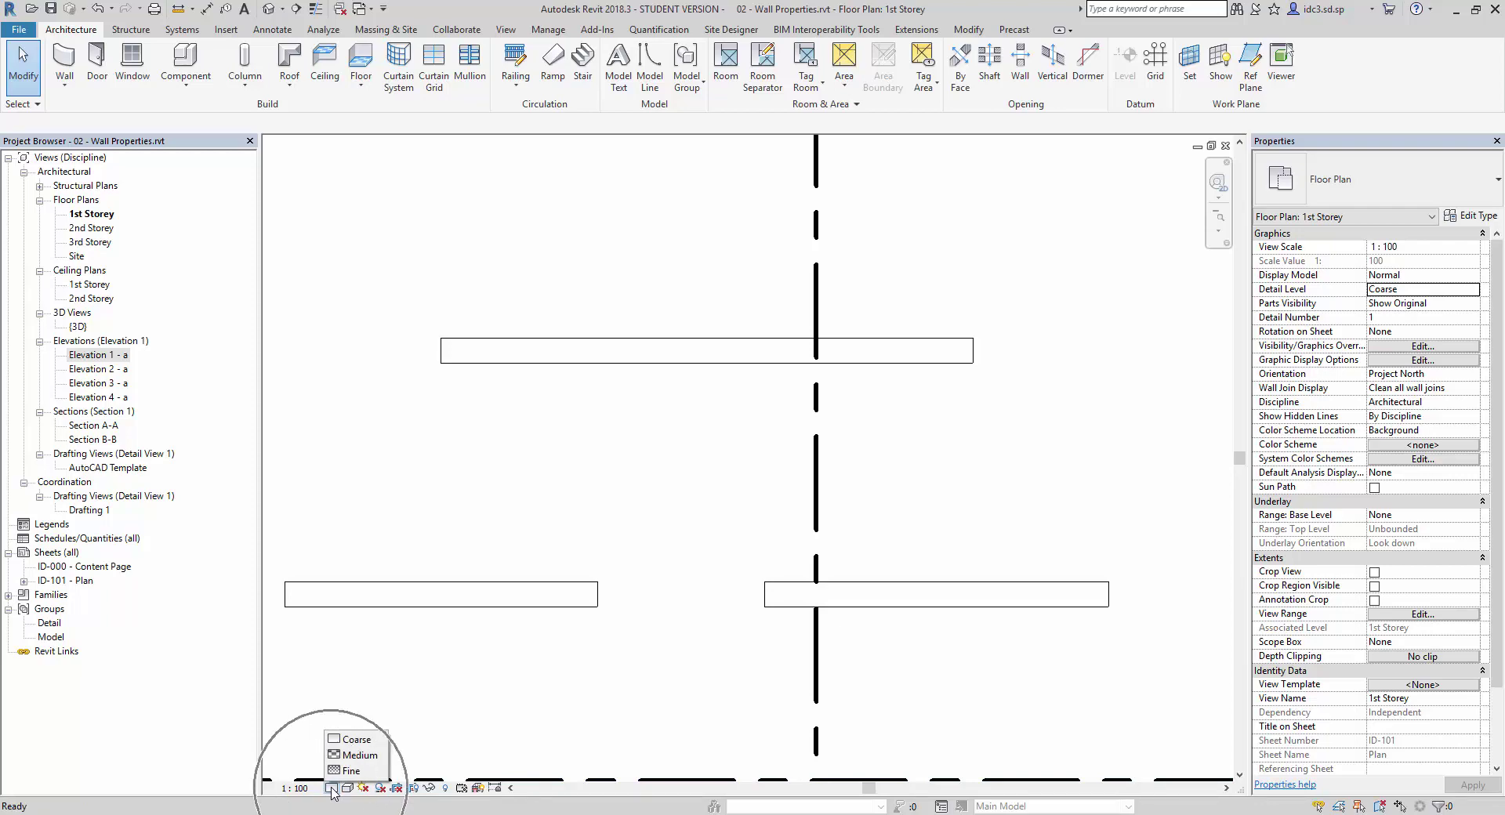
click(1036, 480)
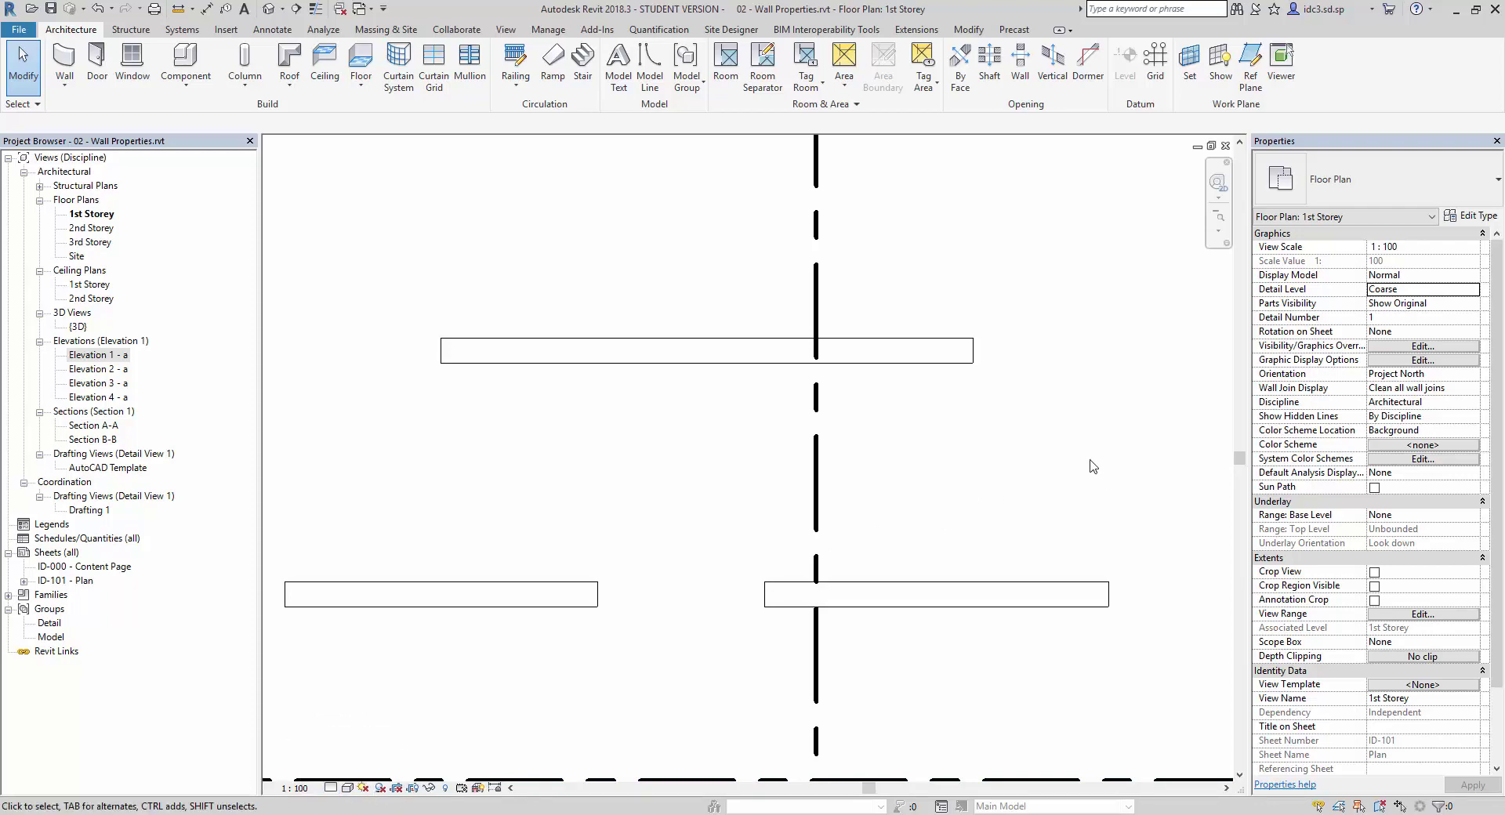
Step: Set the 1st Storey plan's Detail Level to Fine
click(1473, 289)
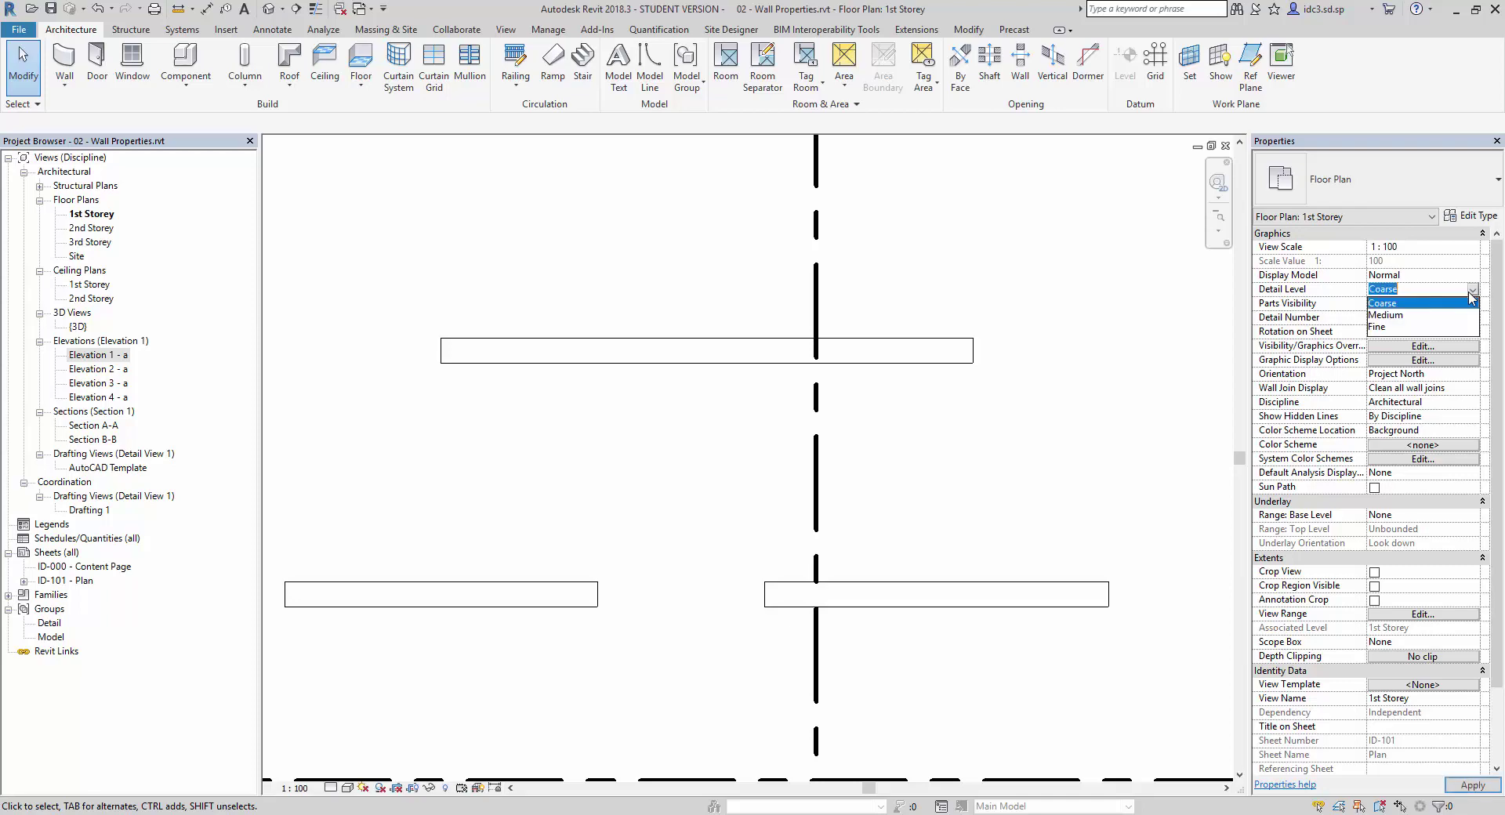
click(1382, 328)
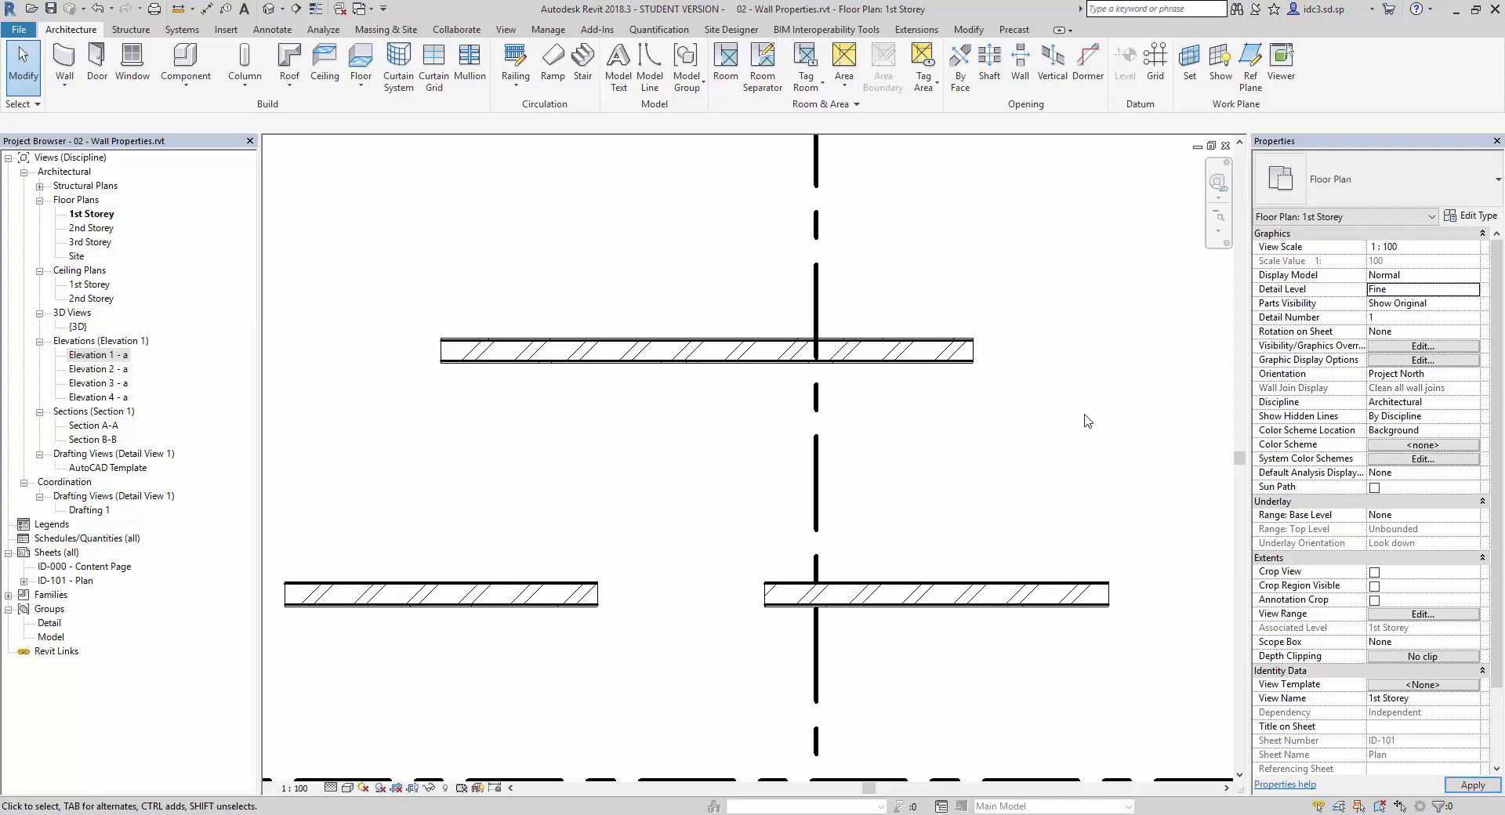
scroll(932, 333, up, 2)
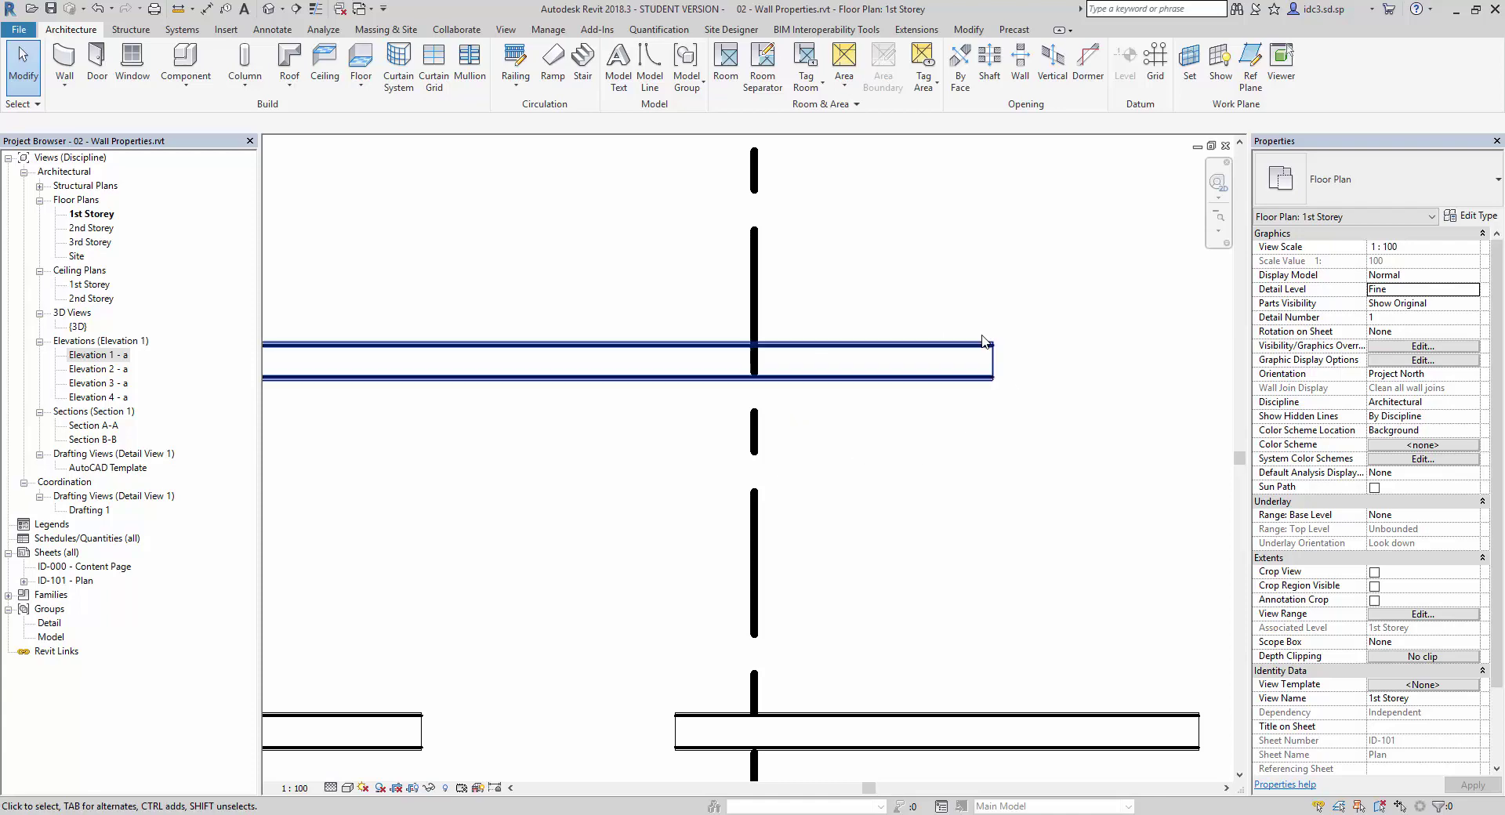
Step: Draw a 5100 mm architectural wall parallel above the top brick wall
scroll(960, 470, down, 1)
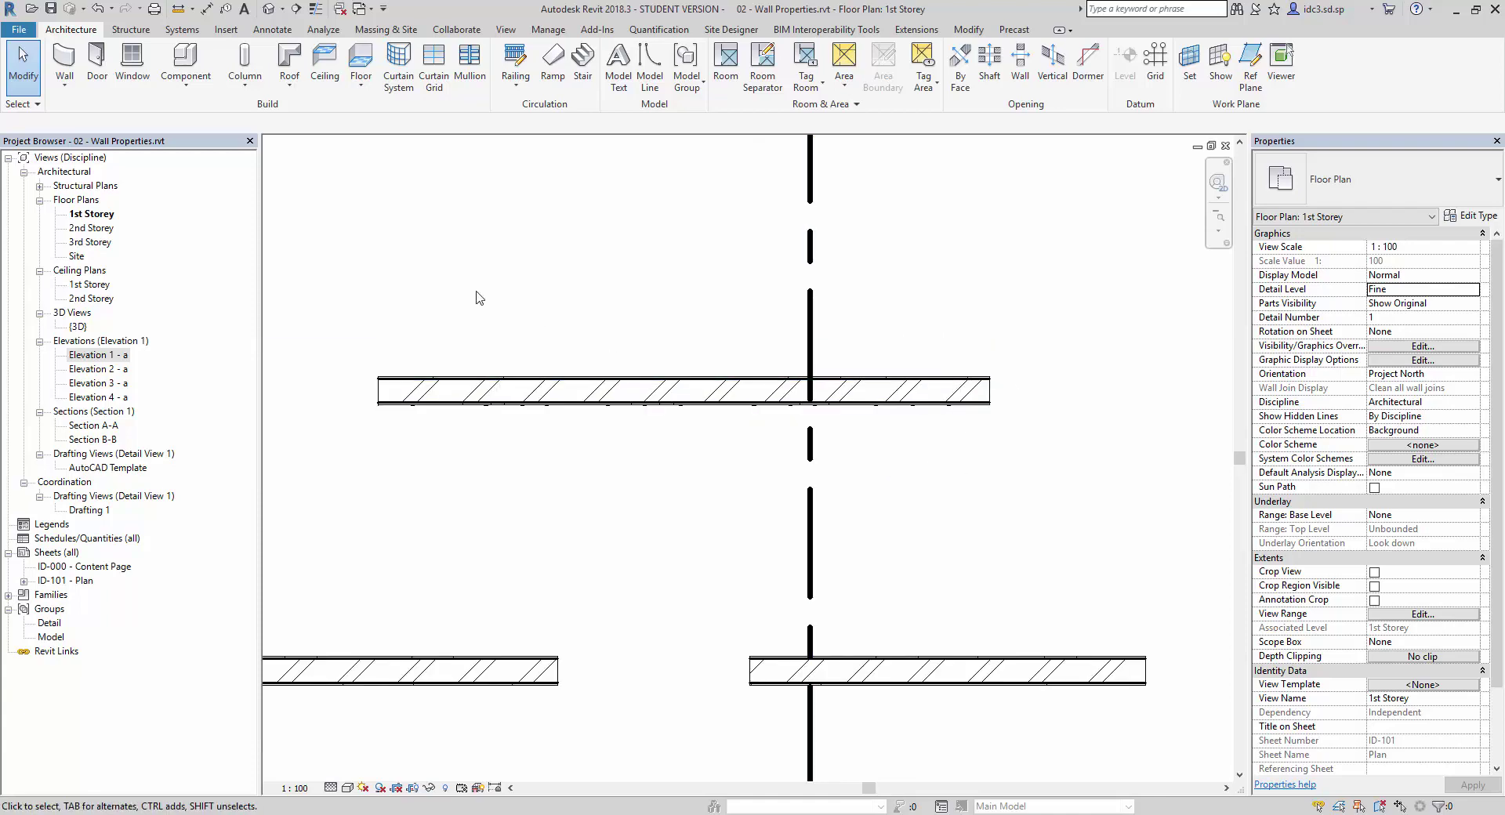
click(65, 81)
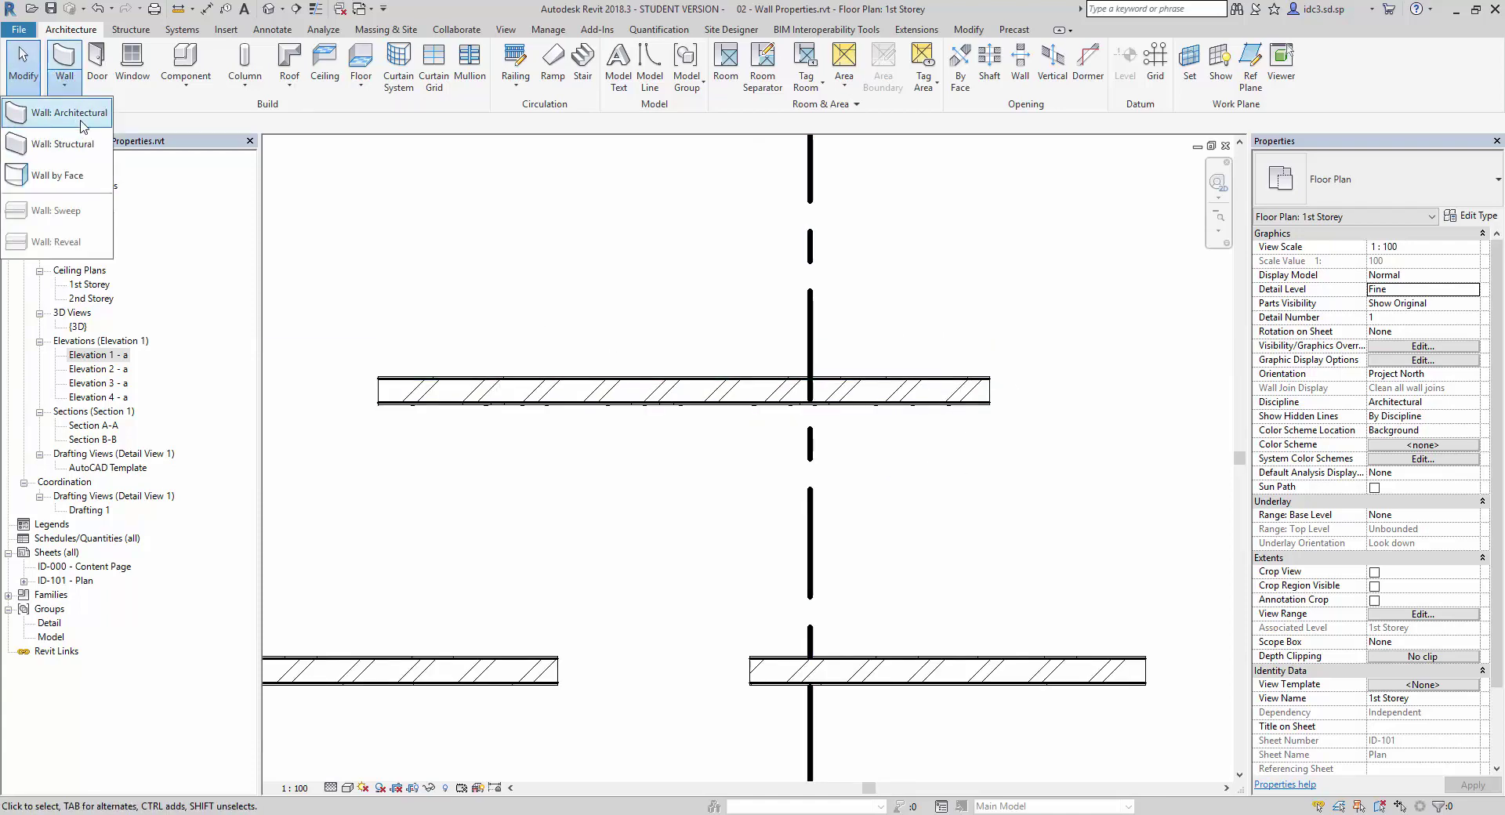
click(127, 159)
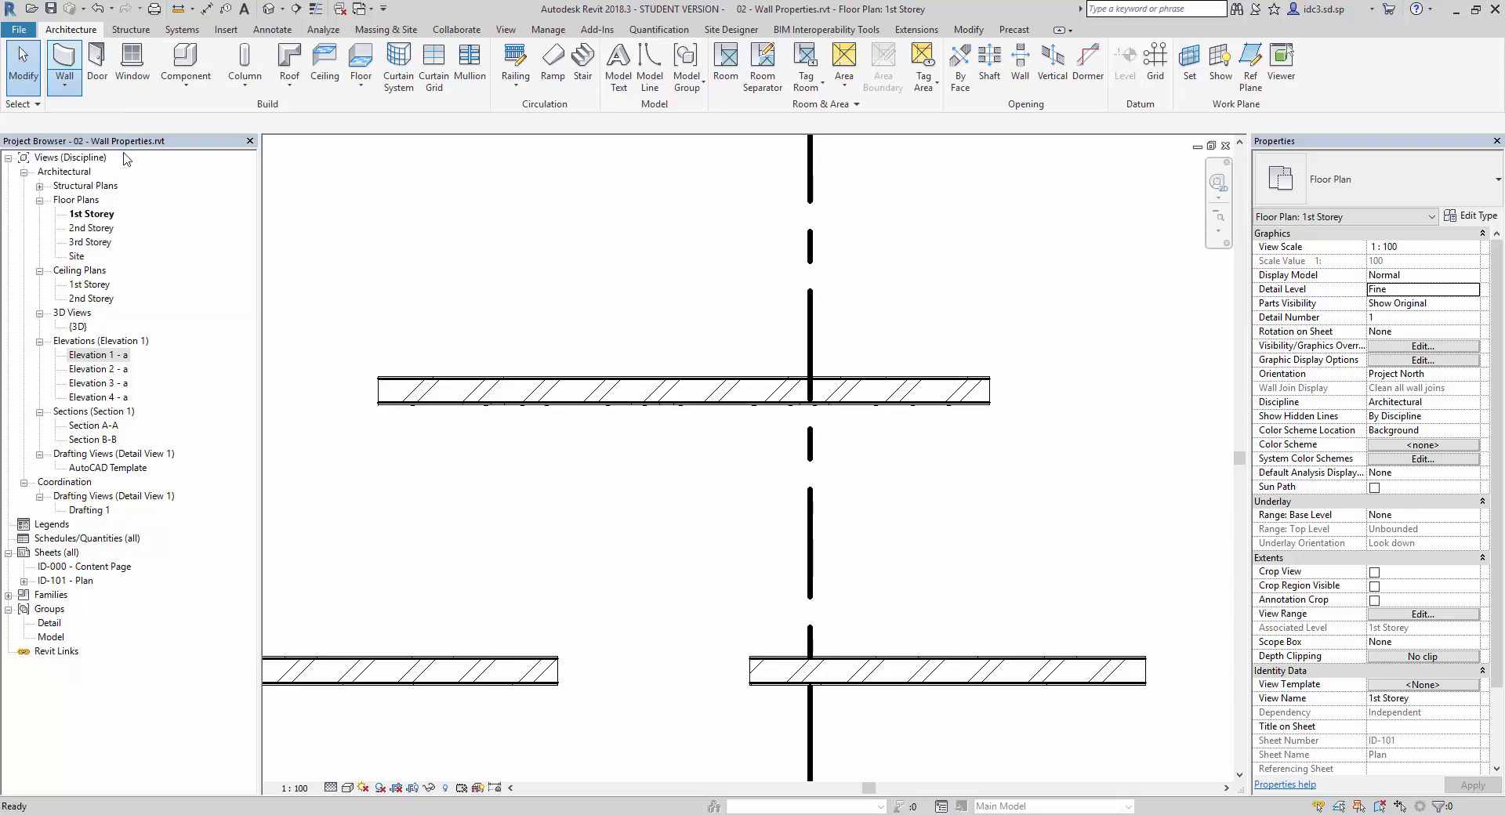
click(379, 314)
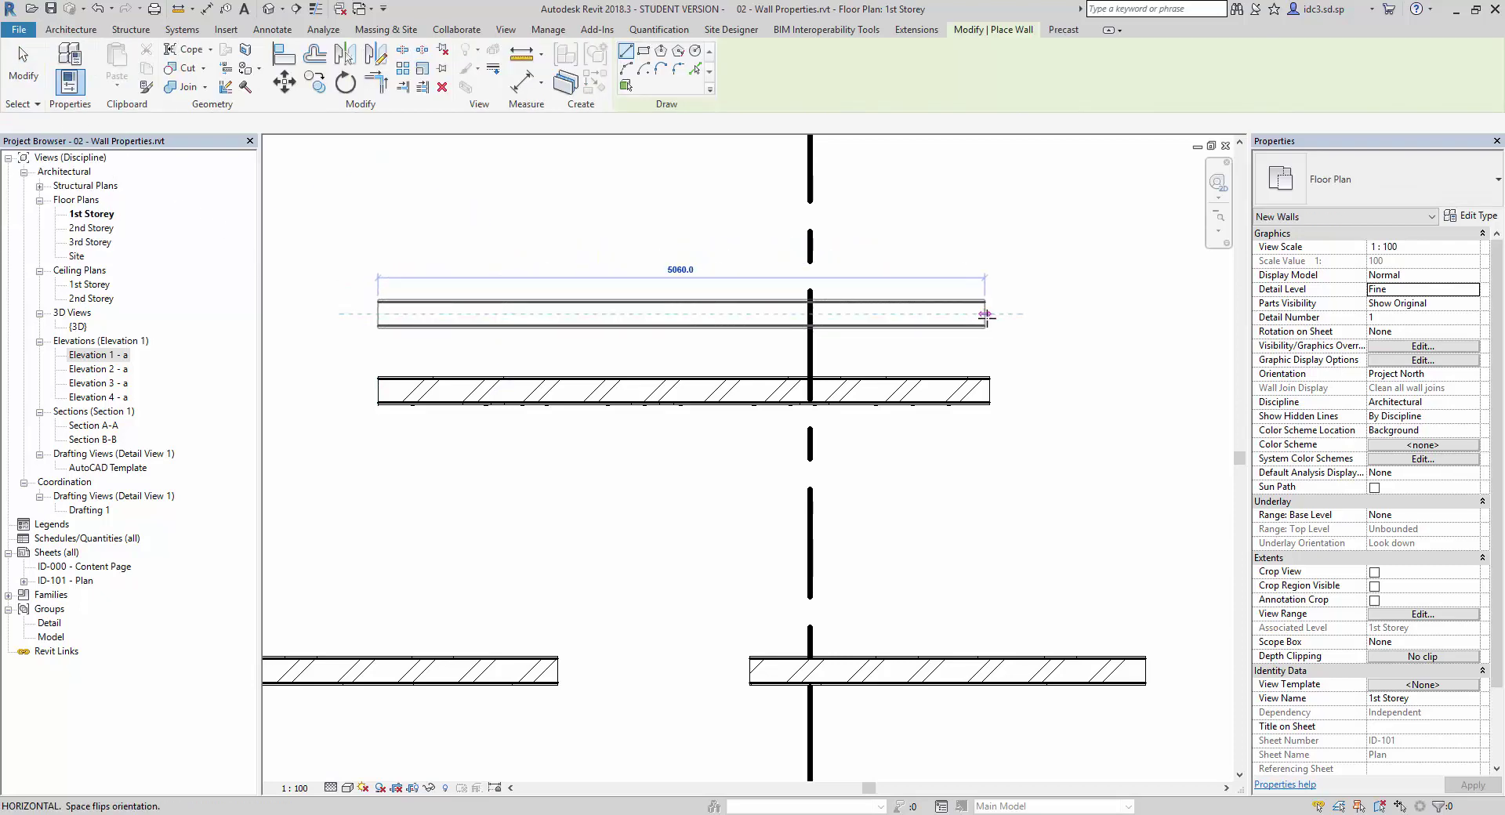
click(989, 314)
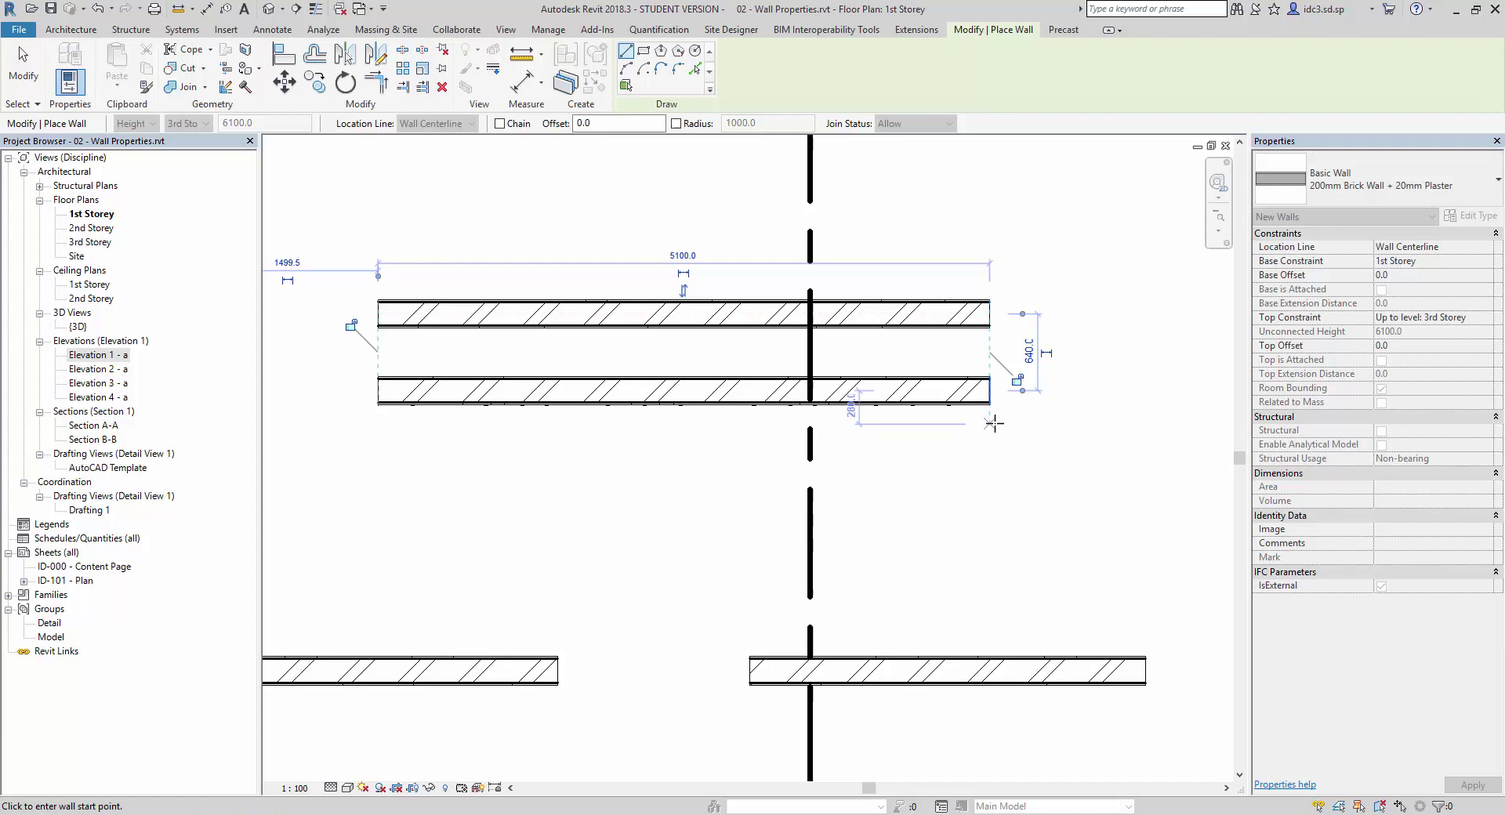
key(Escape)
key(Escape)
Step: Change the new wall's type to 300mm RC Wall
click(970, 327)
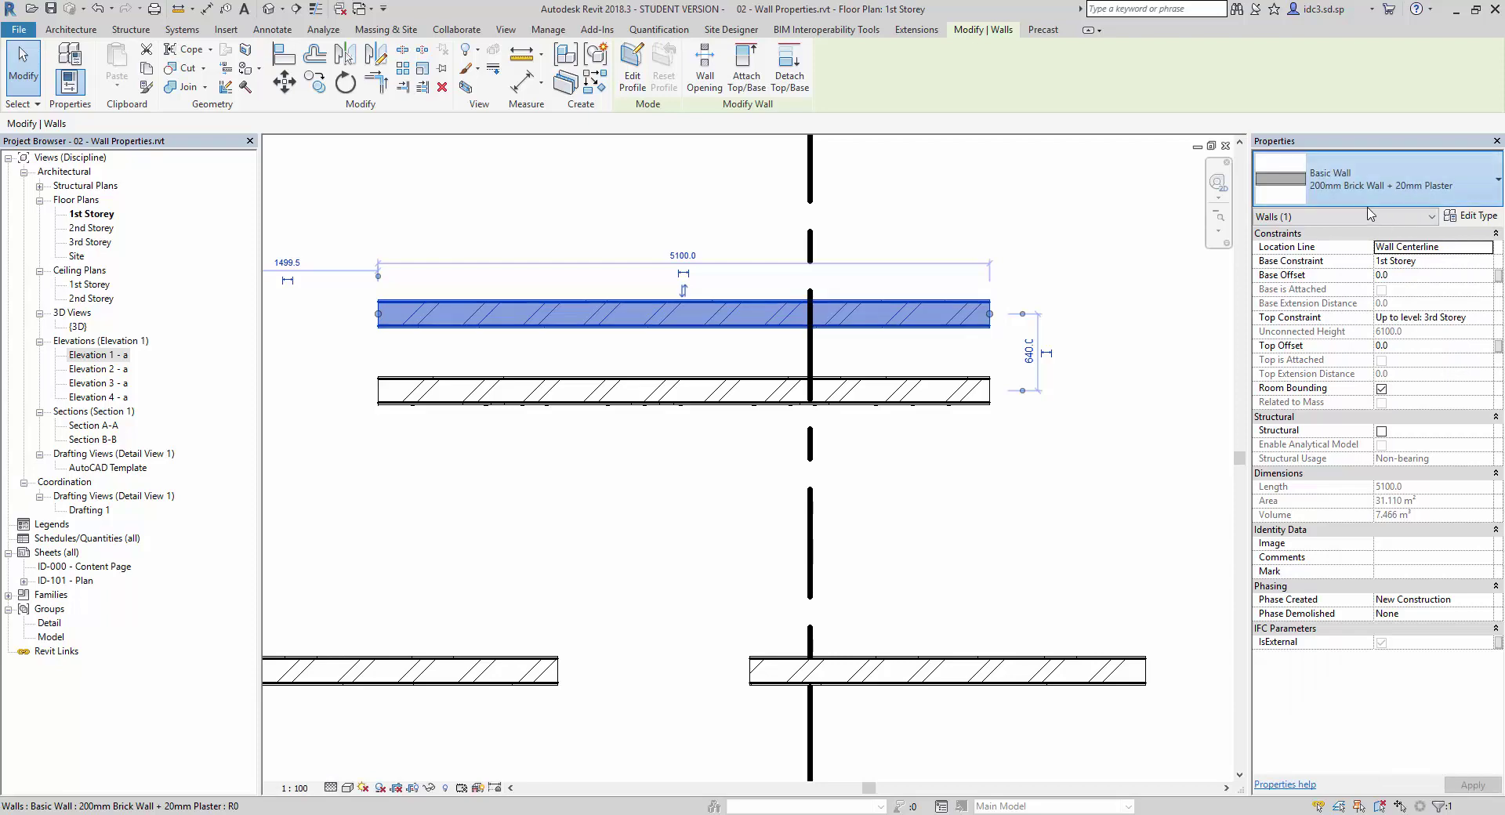
click(1387, 196)
scroll(1368, 423, up, 1)
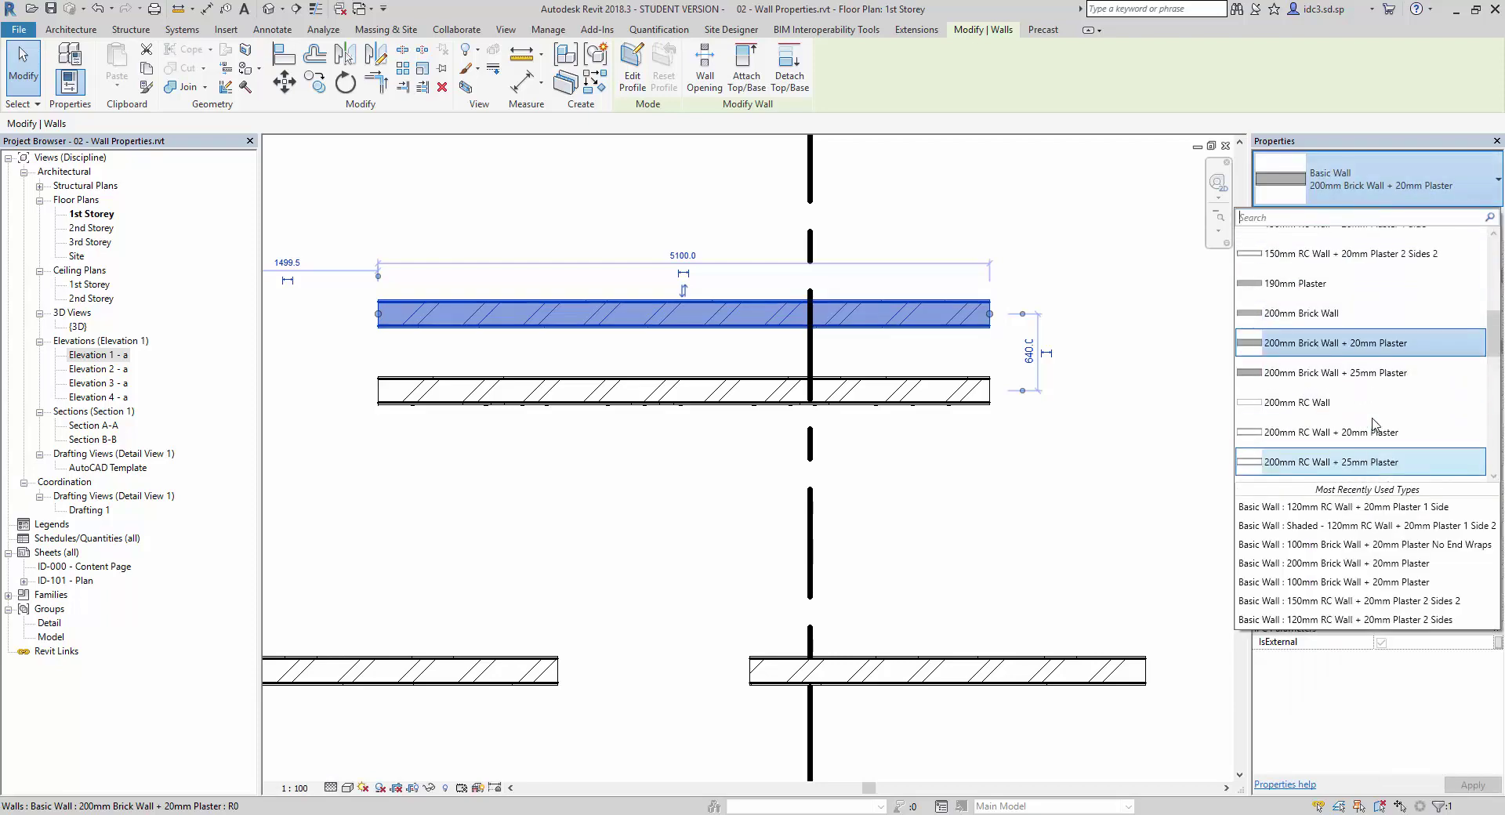
scroll(1371, 423, down, 1)
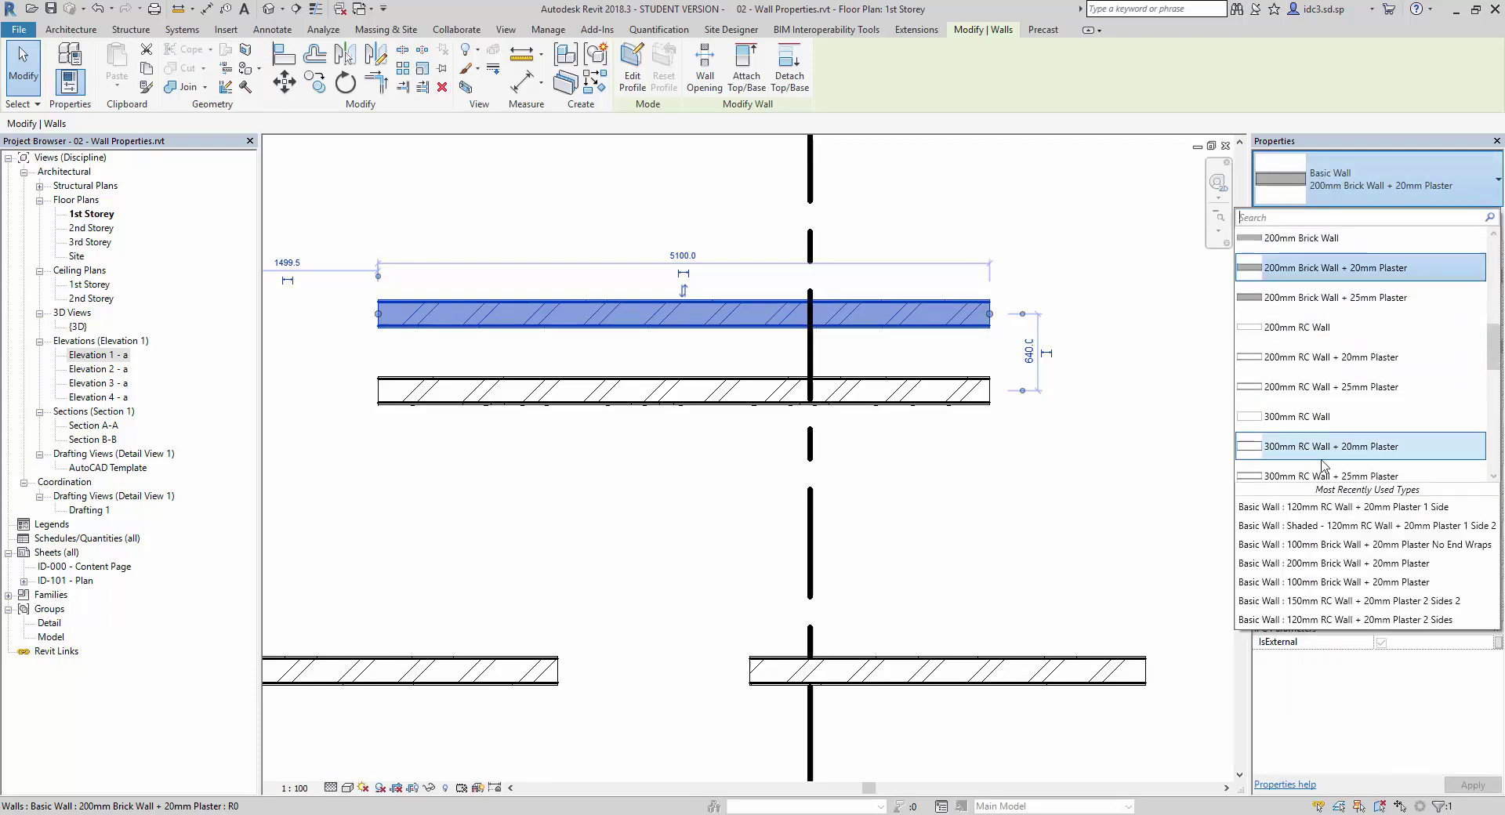
click(1301, 417)
click(1071, 282)
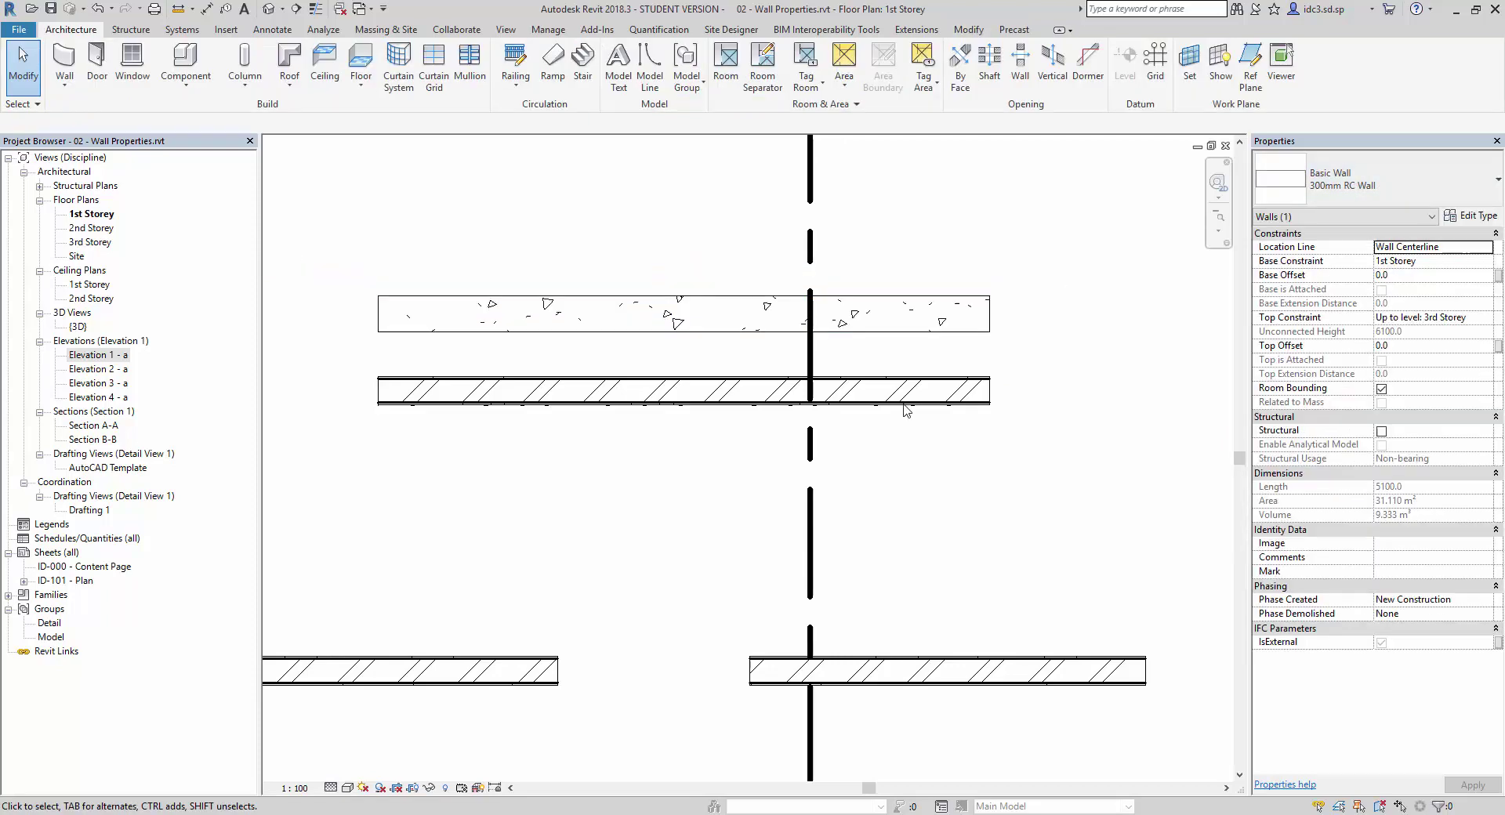
scroll(788, 352, up, 3)
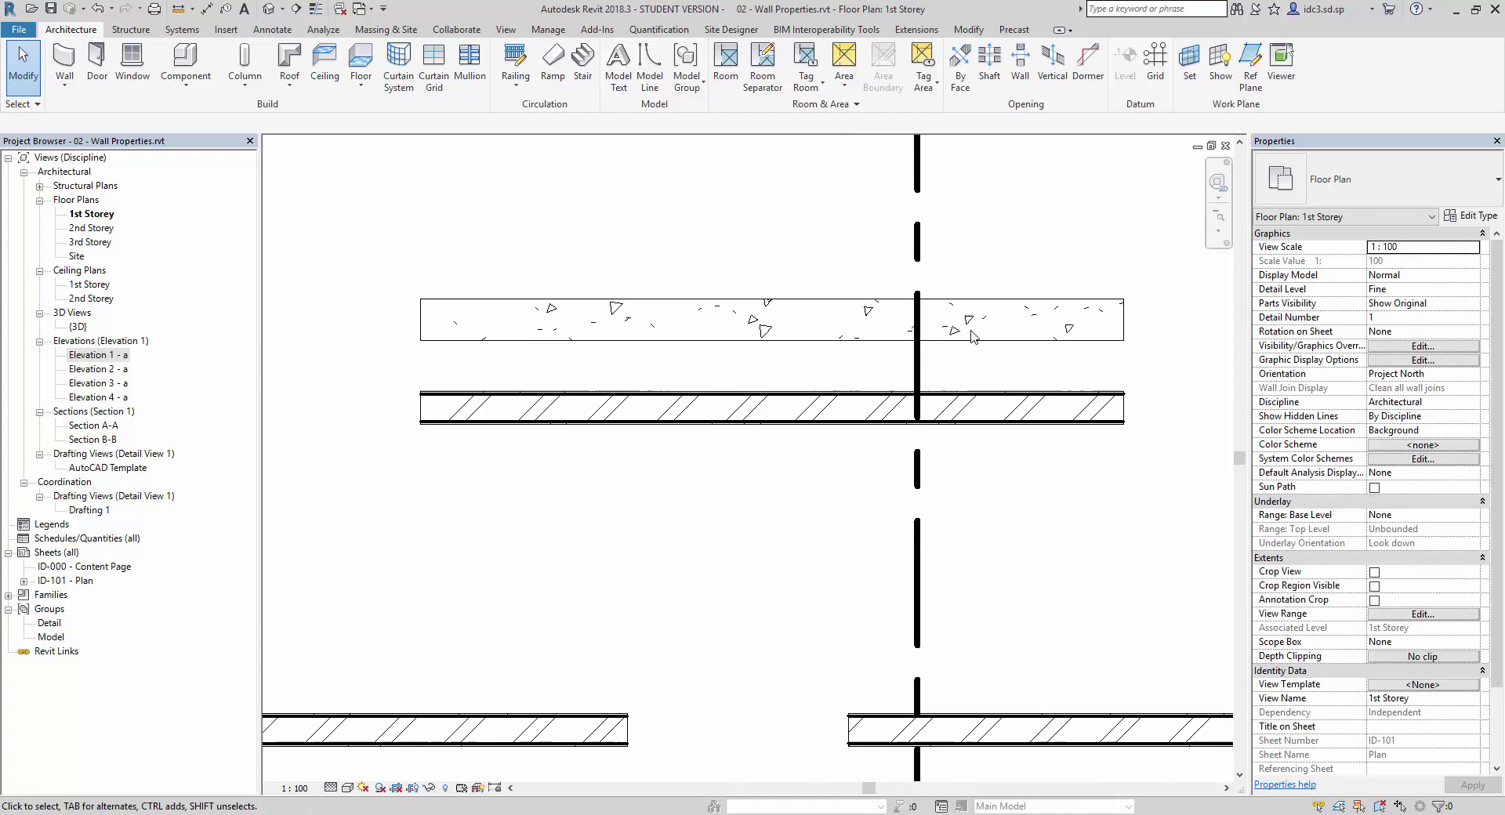
click(1052, 347)
Step: Draw another 5100 mm wall above the RC wall using WA
key(Escape)
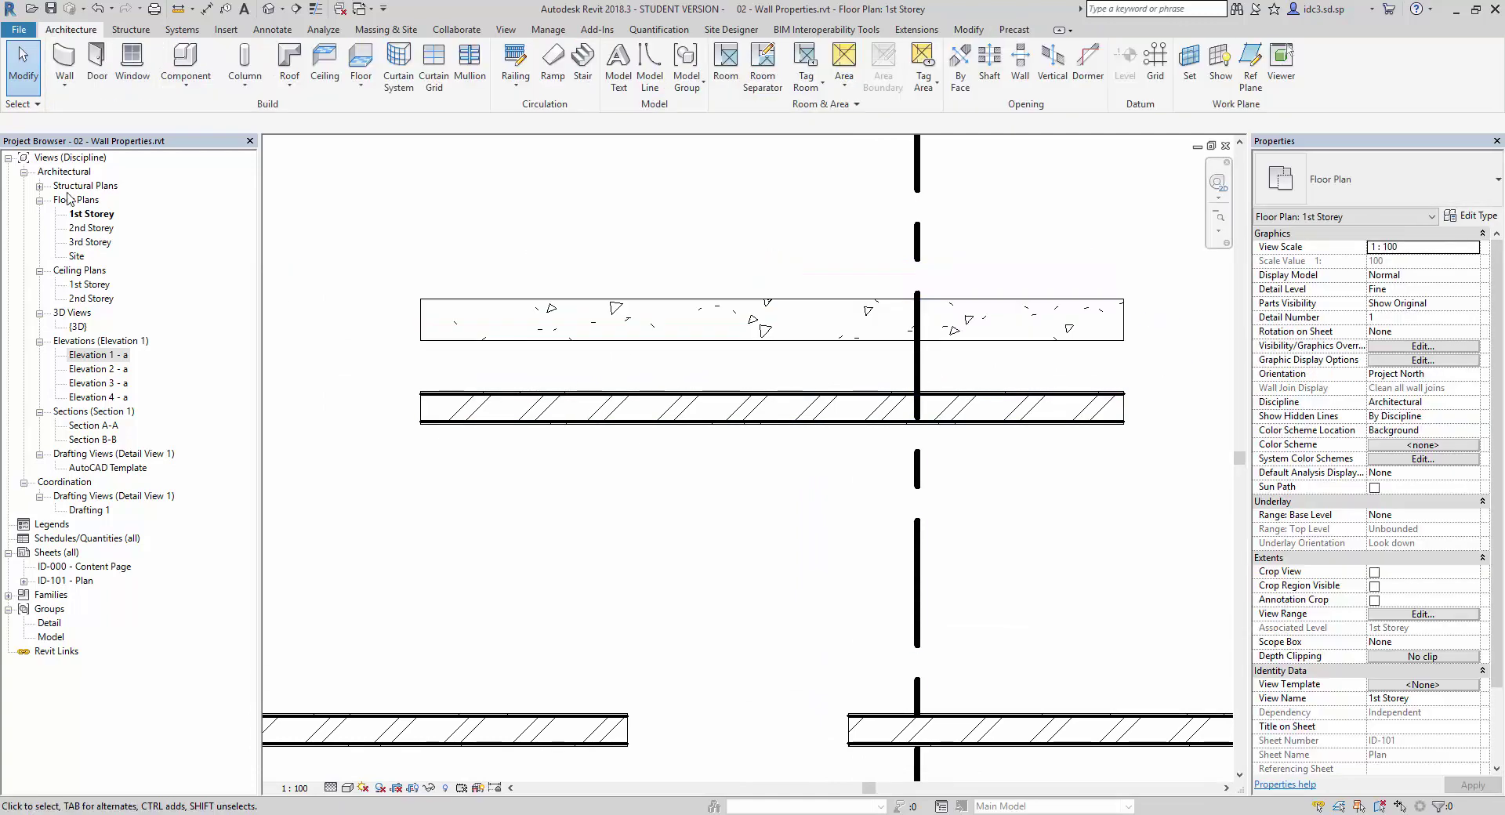
click(66, 81)
key(Escape)
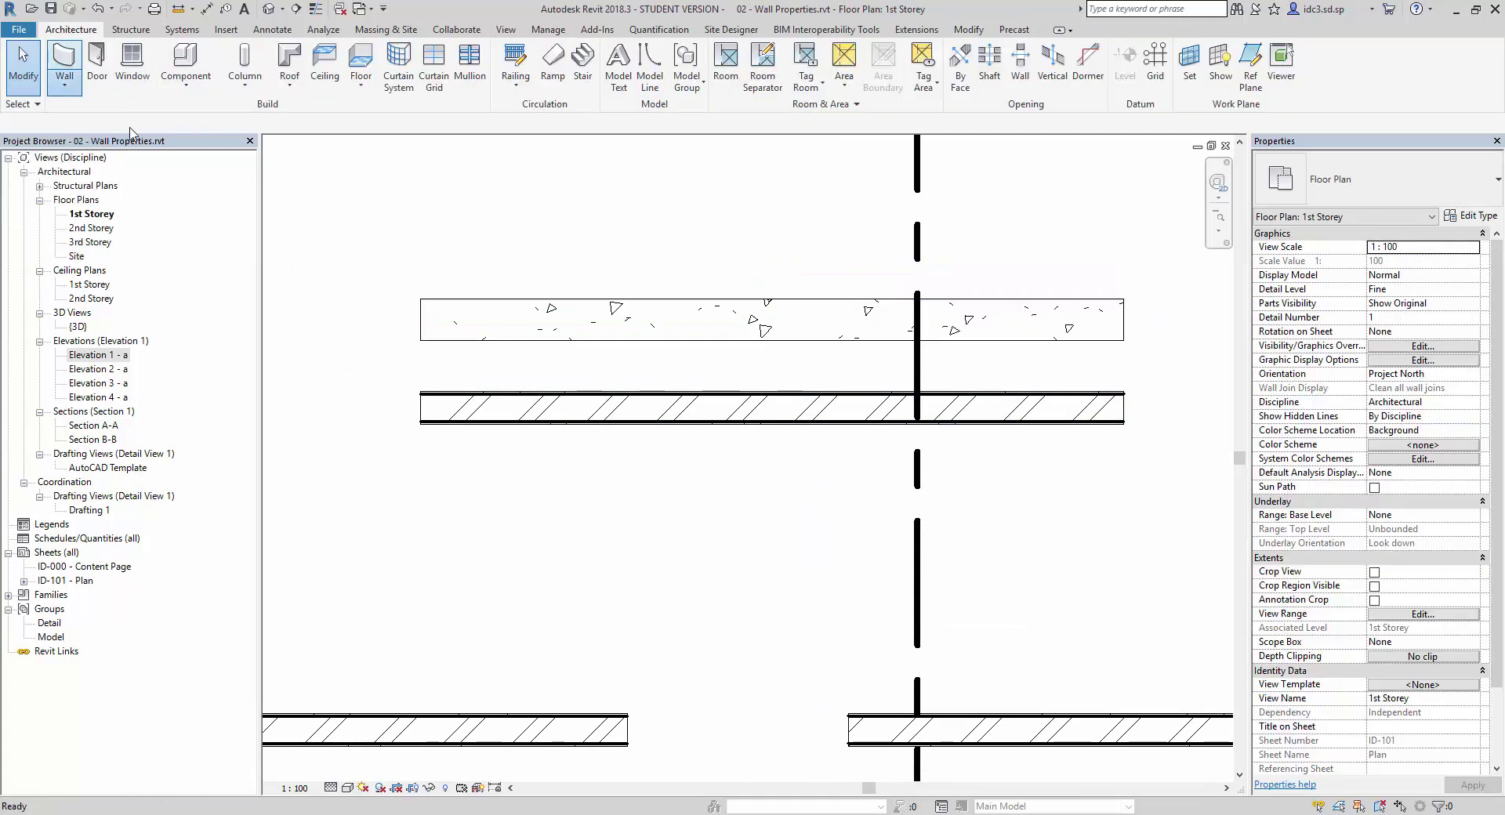
key(w)
key(a)
click(420, 234)
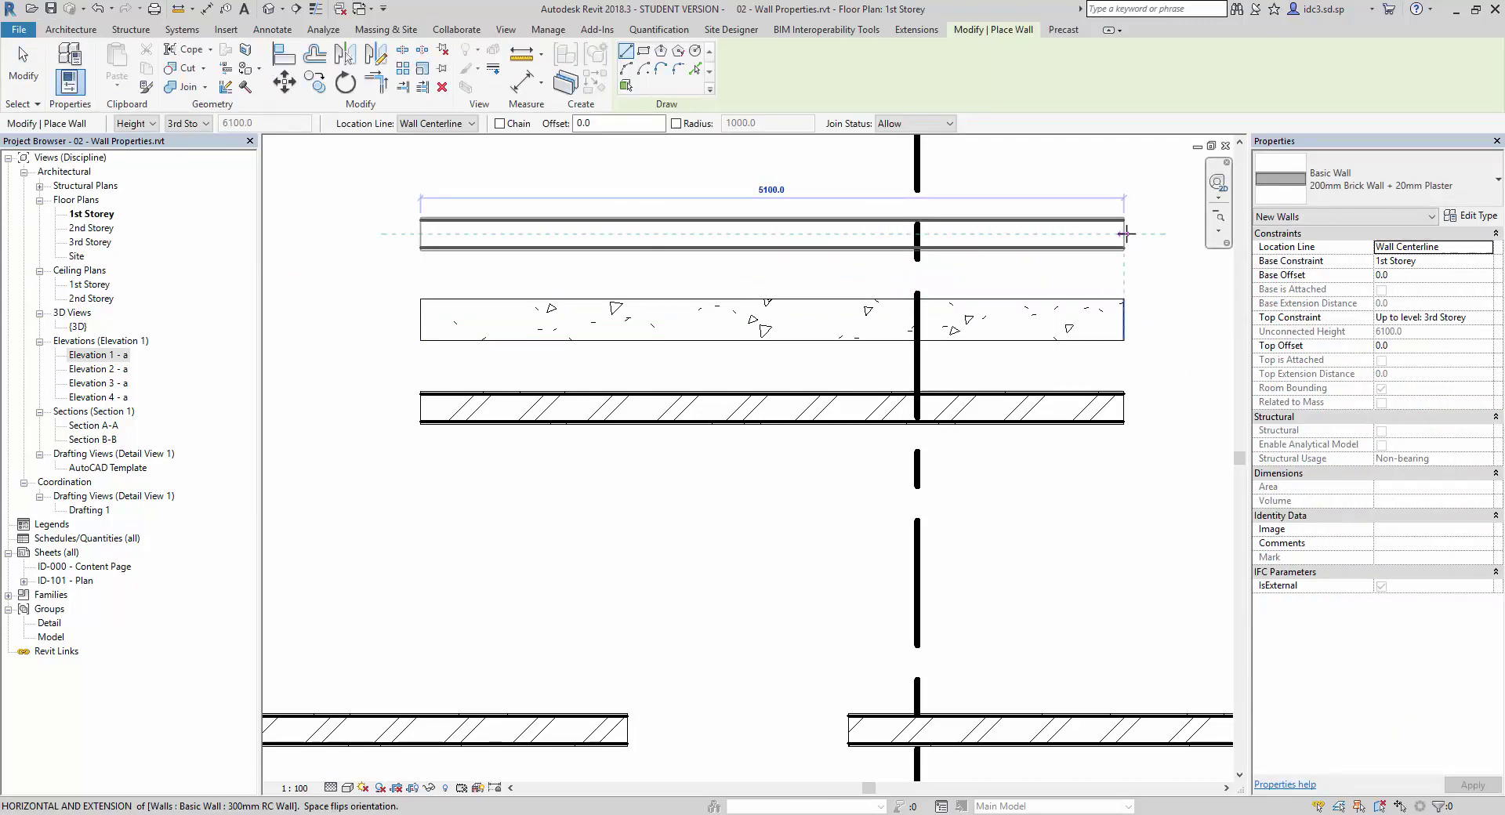
click(1125, 234)
key(Escape)
key(Escape)
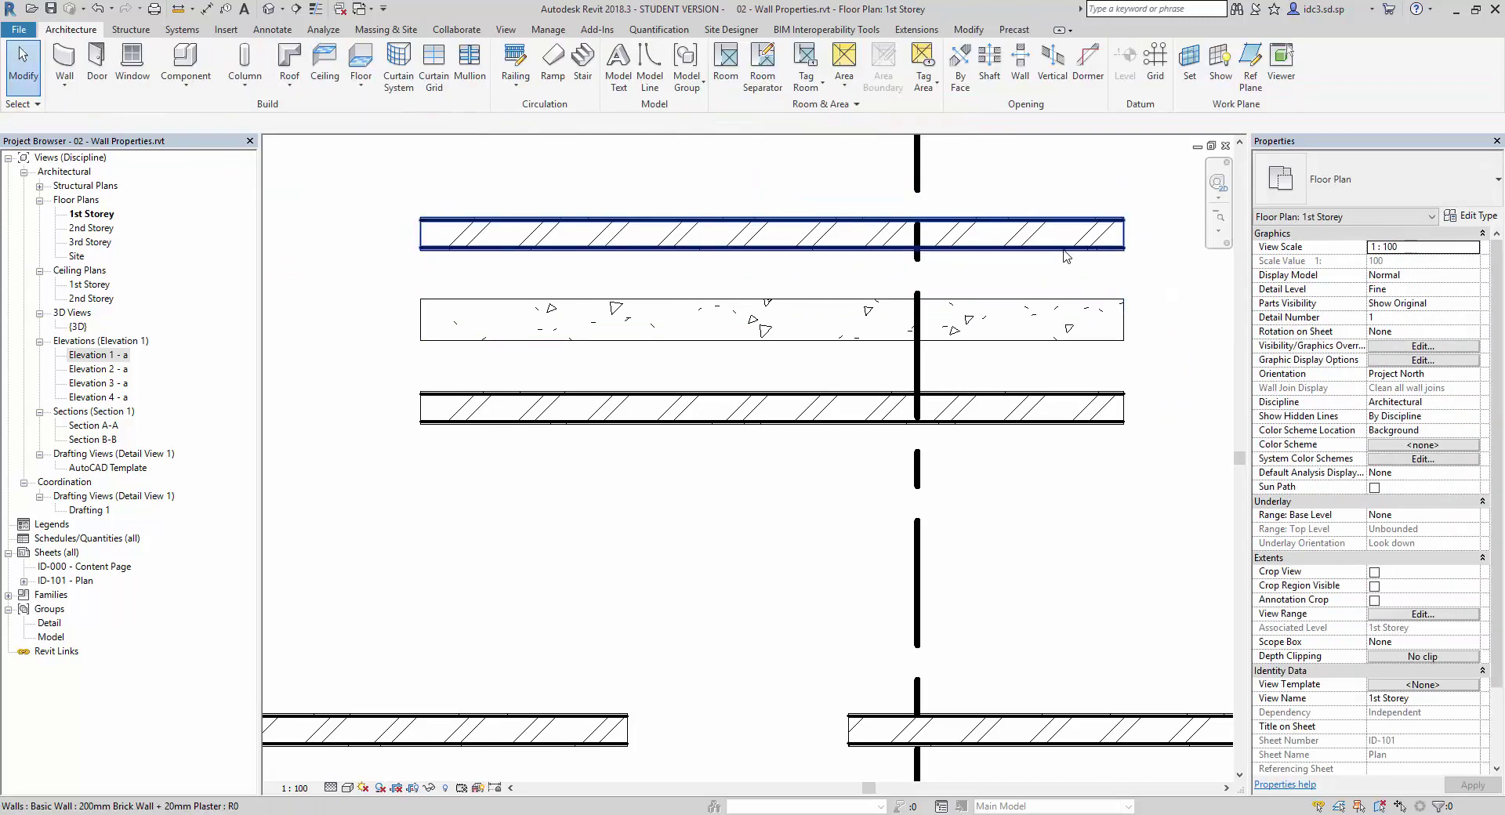
Step: Change the top wall's type to External_Masonry_Brick_230mm
key(ctrl+Left)
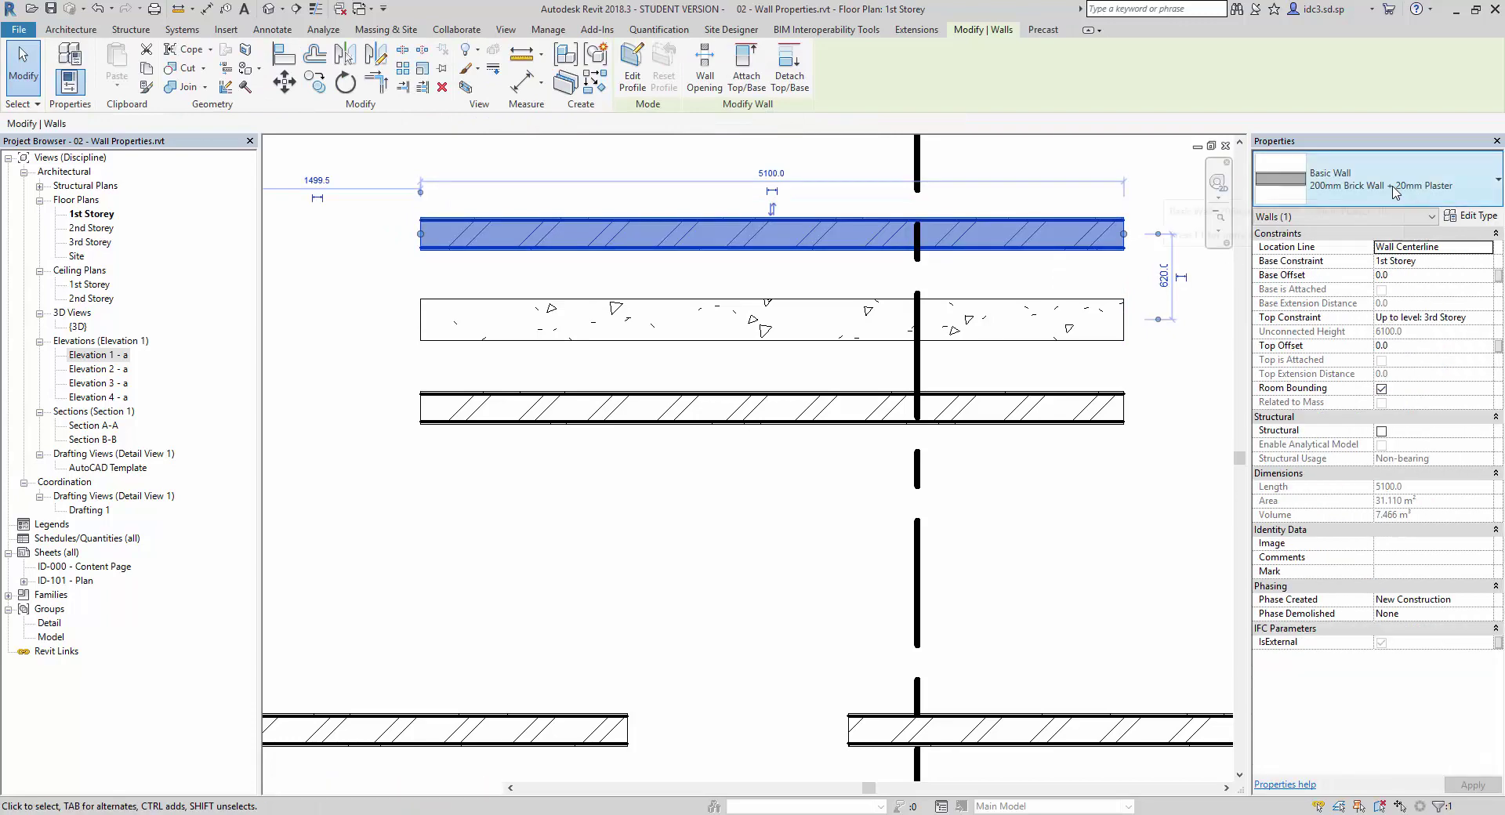
click(1380, 181)
scroll(1385, 417, up, 3)
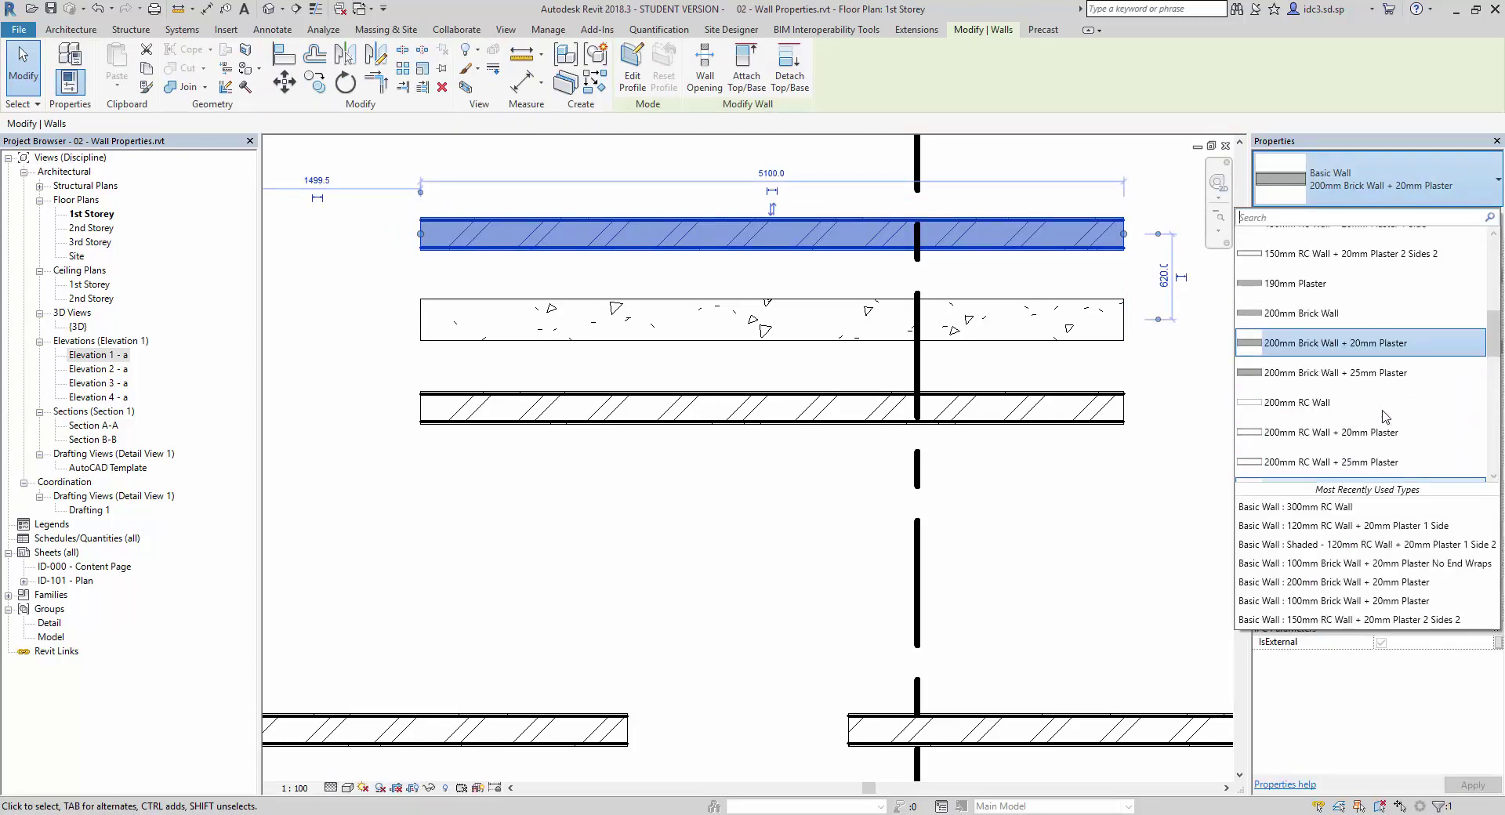
scroll(1379, 423, down, 3)
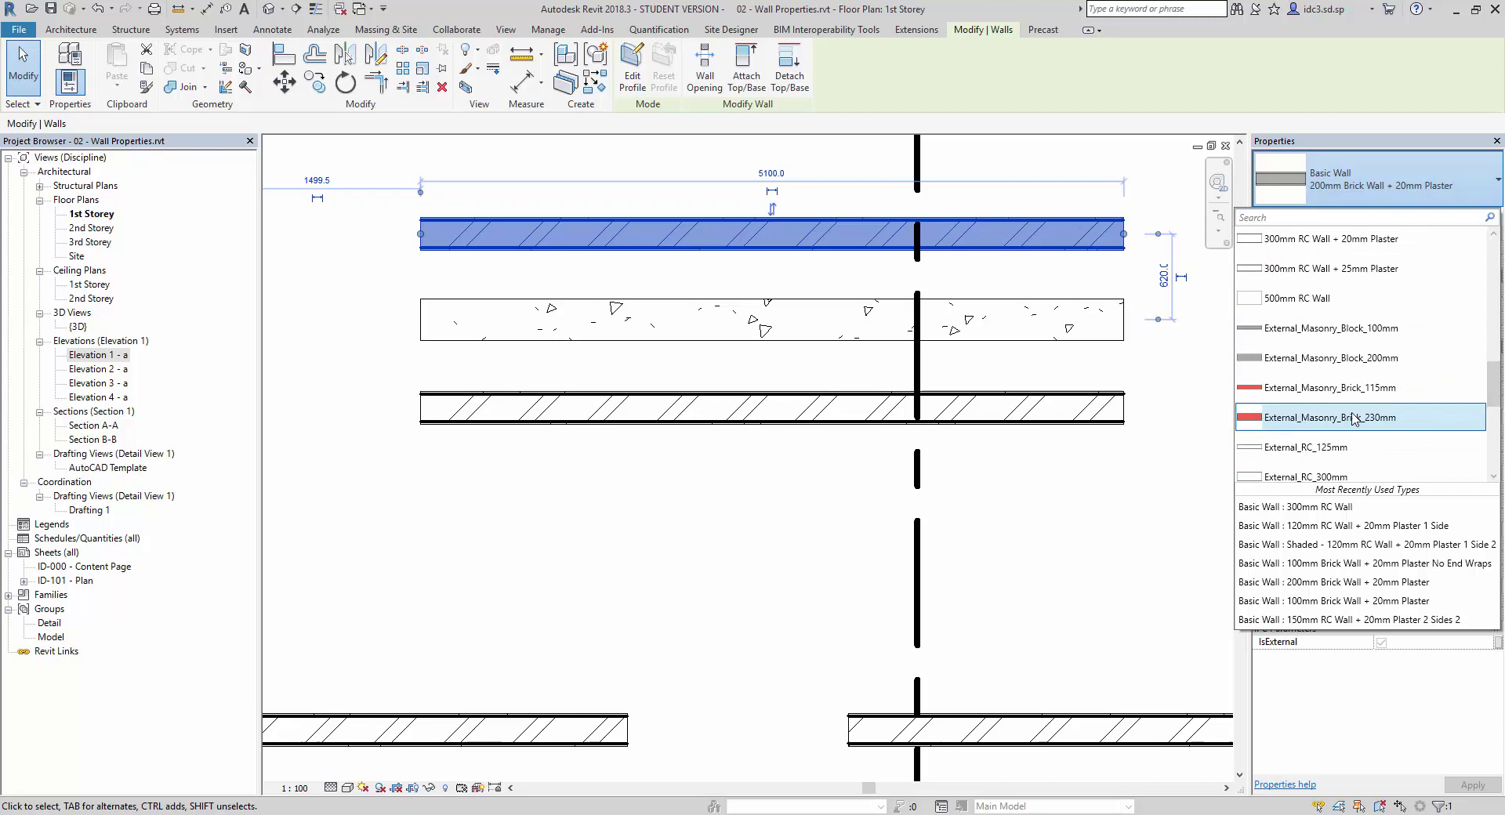
scroll(1373, 352, down, 3)
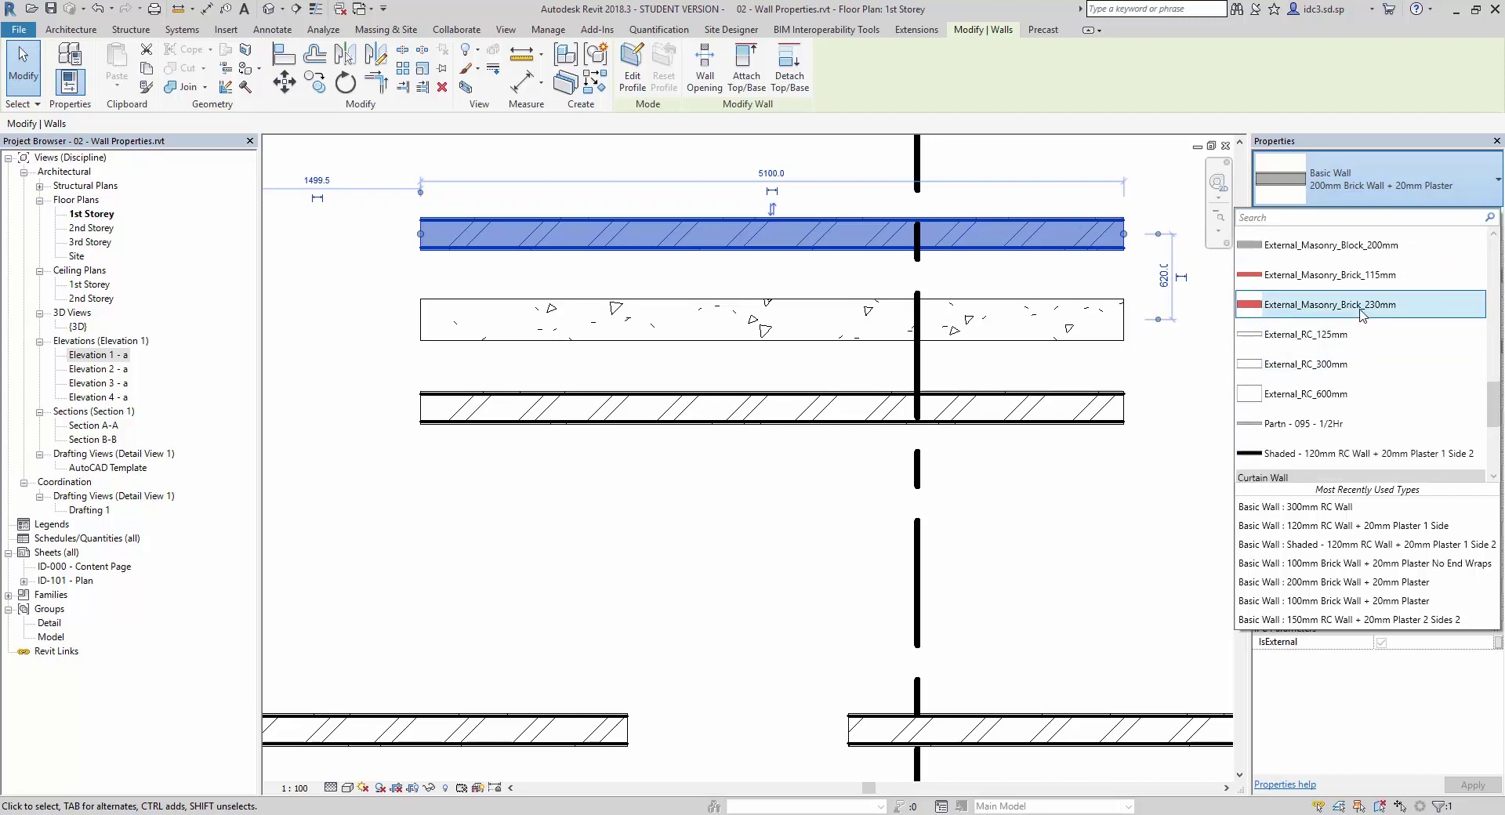
scroll(1371, 329, down, 3)
scroll(1348, 337, up, 4)
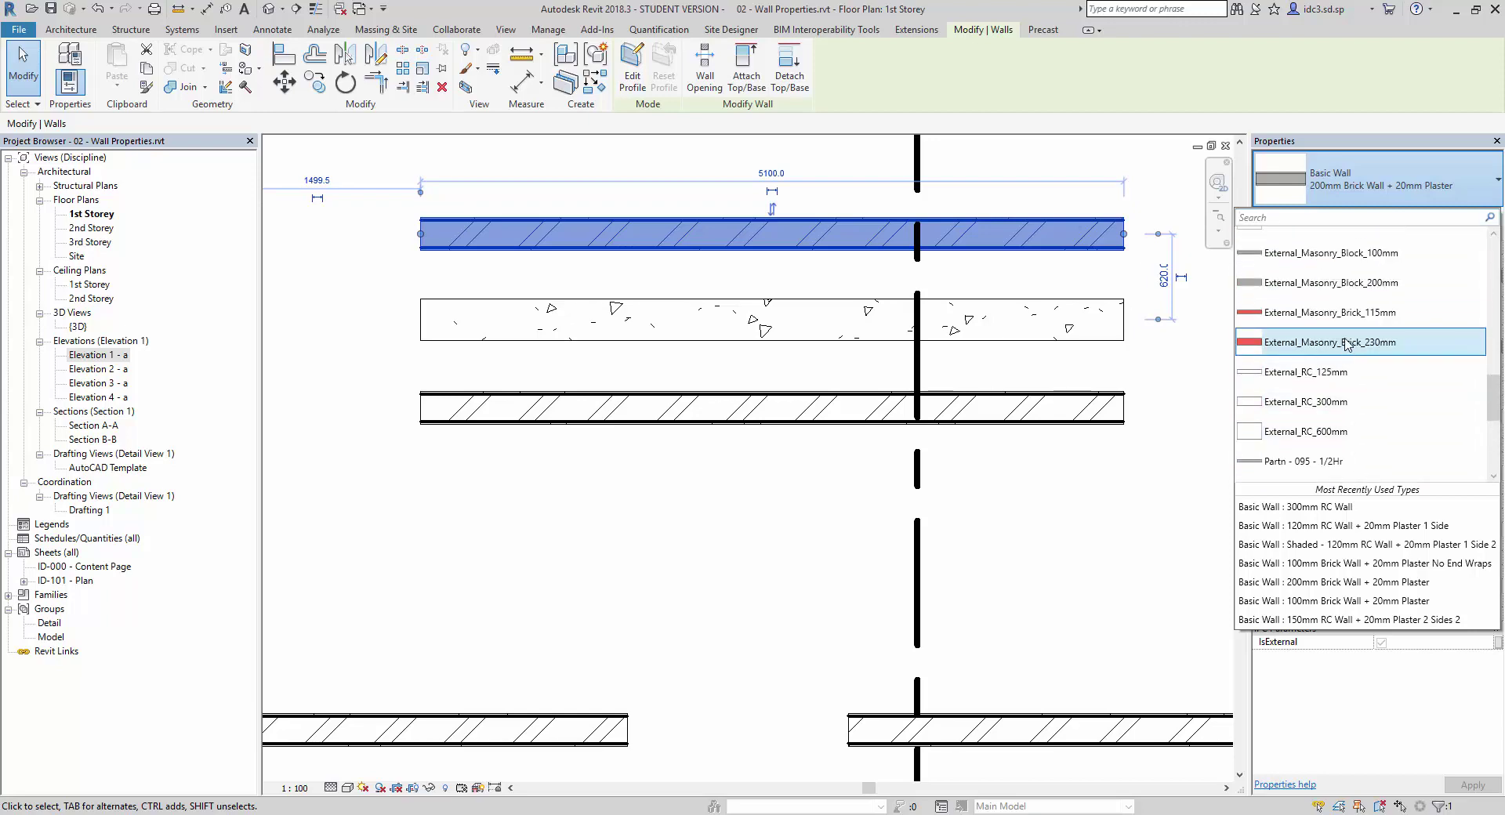
click(1344, 345)
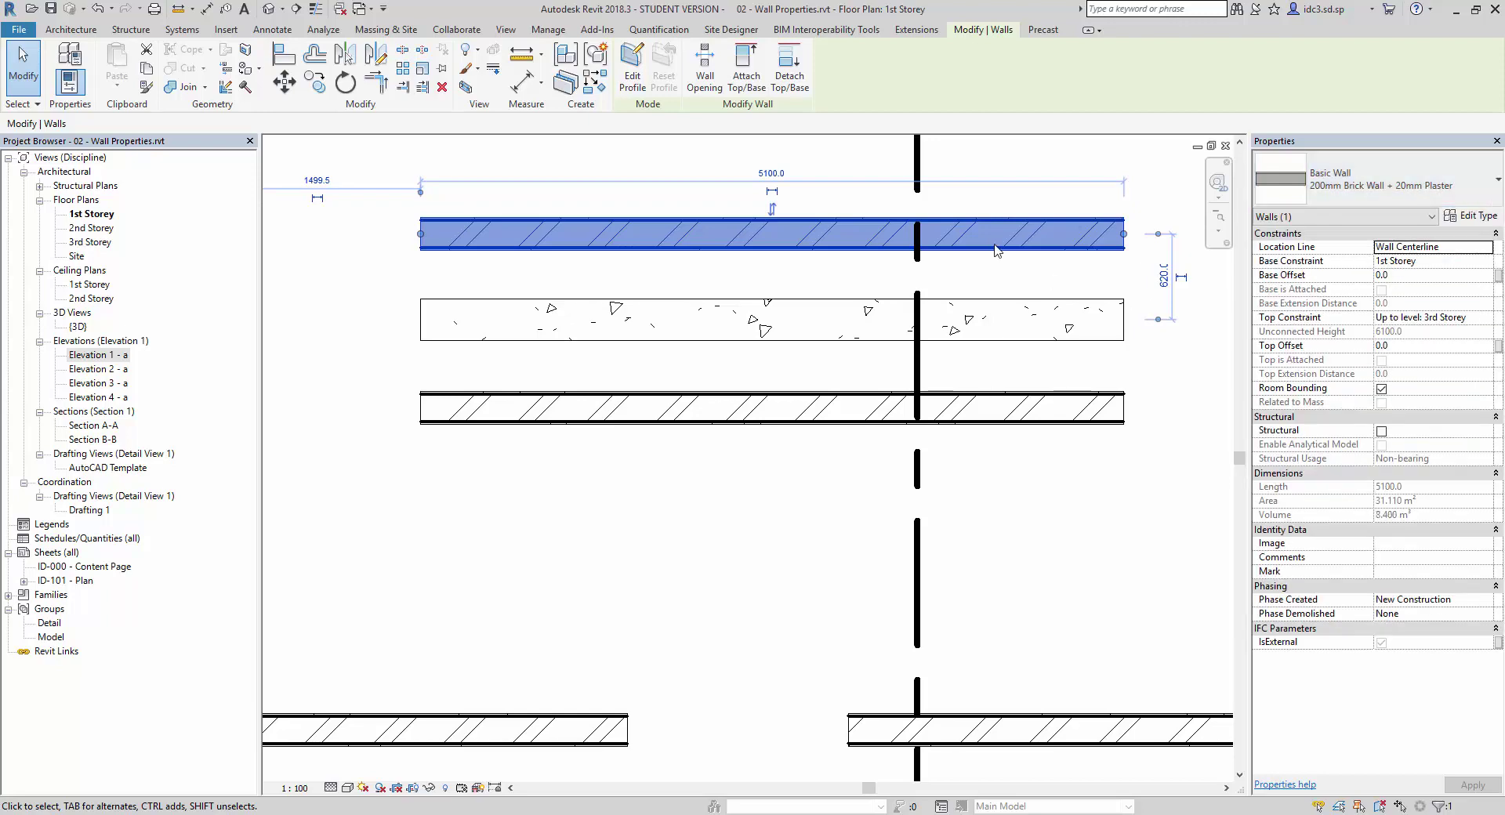
click(1162, 373)
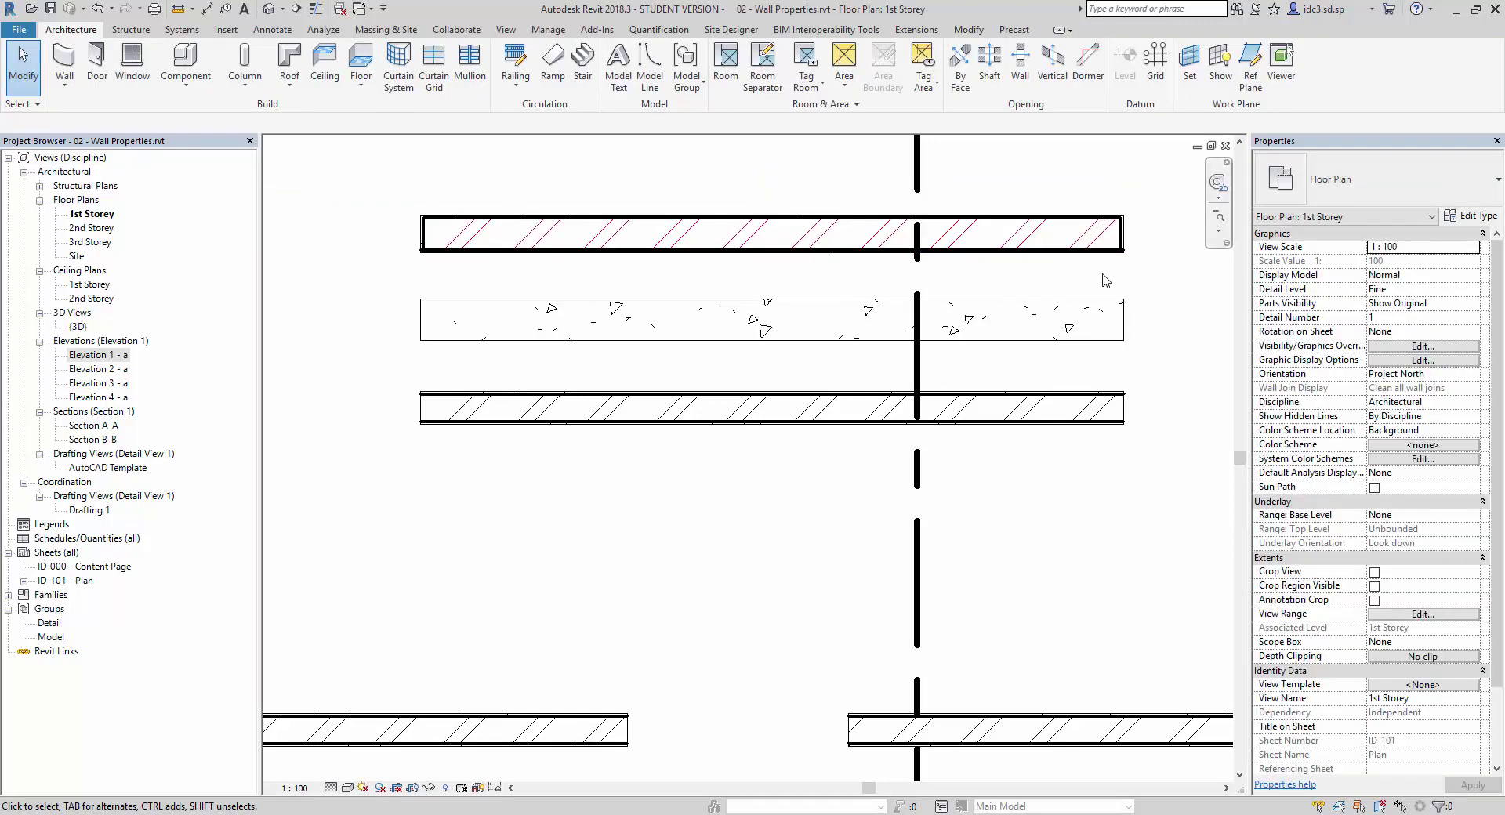
middle_drag(1139, 318, 1128, 396)
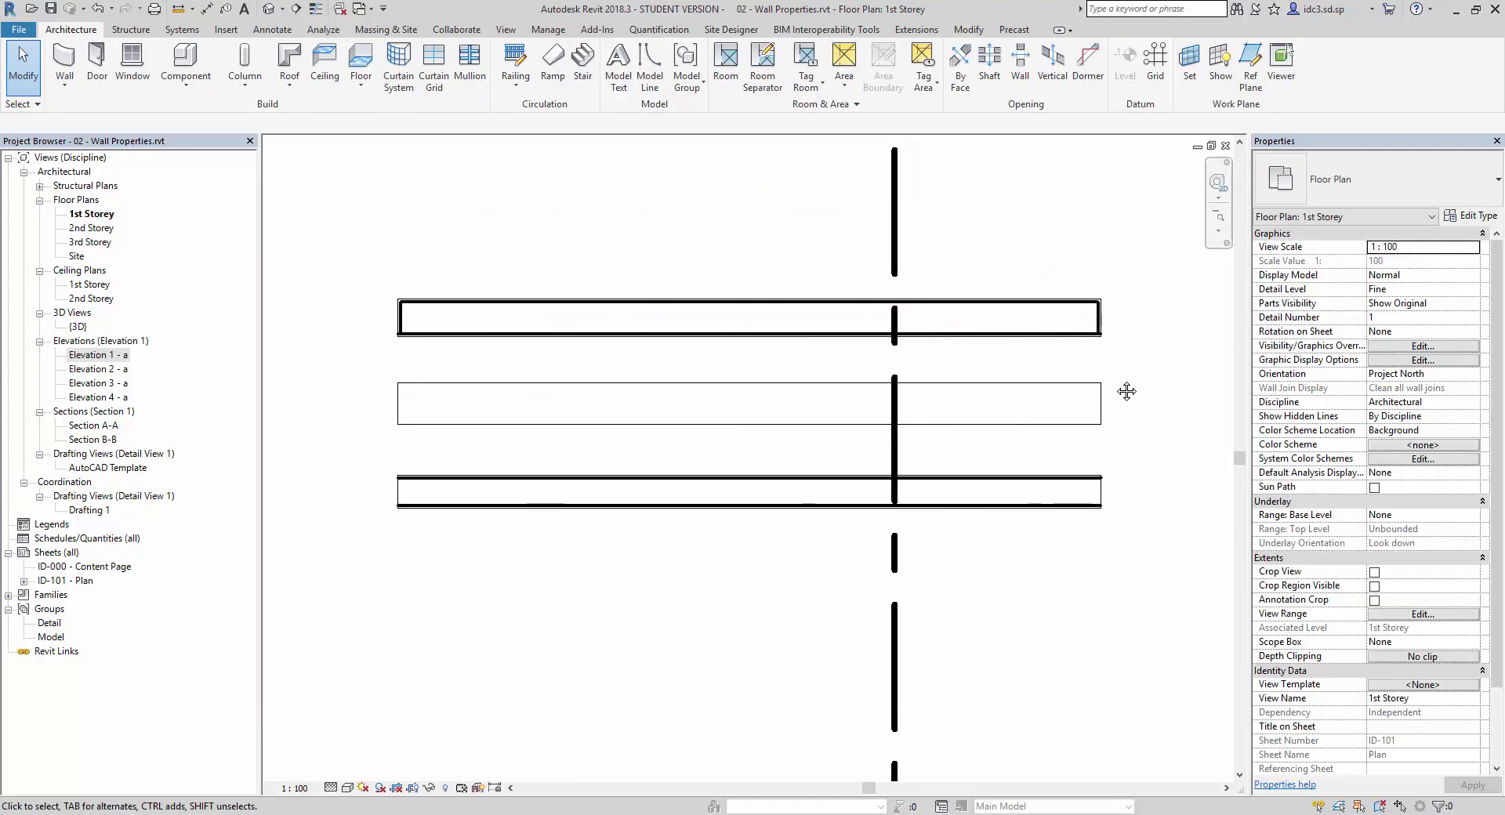